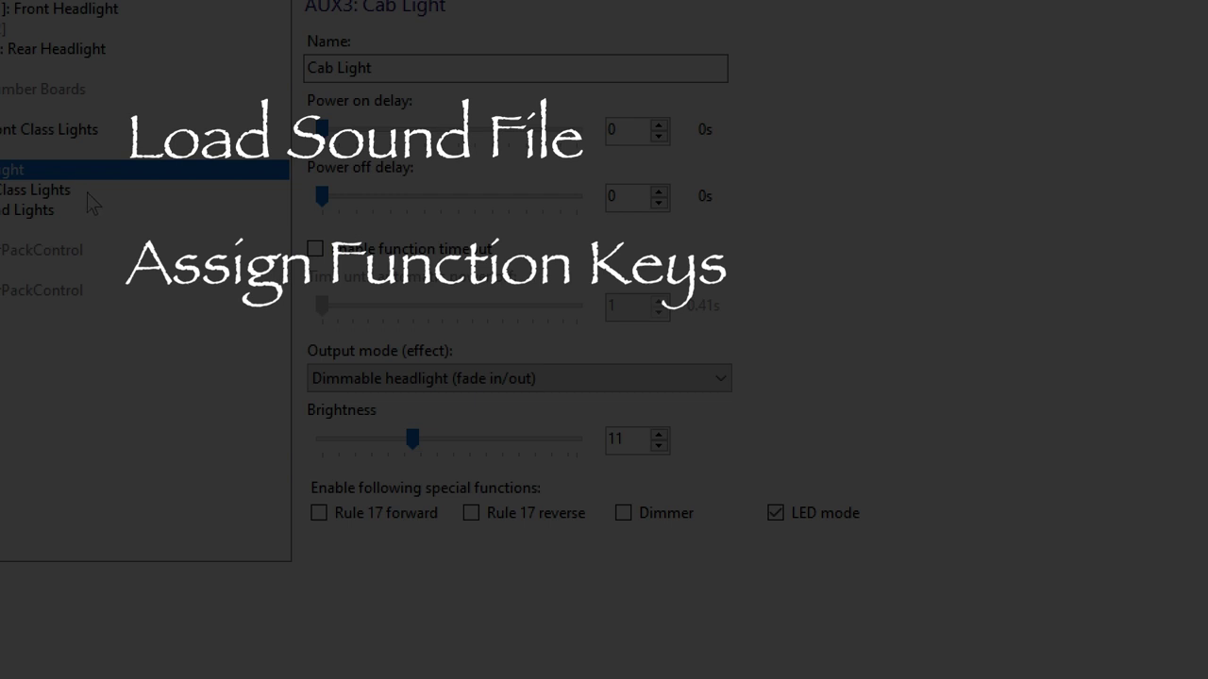
# Show the settings for the AUX4 Rear Class Lights output
pyautogui.click(87, 192)
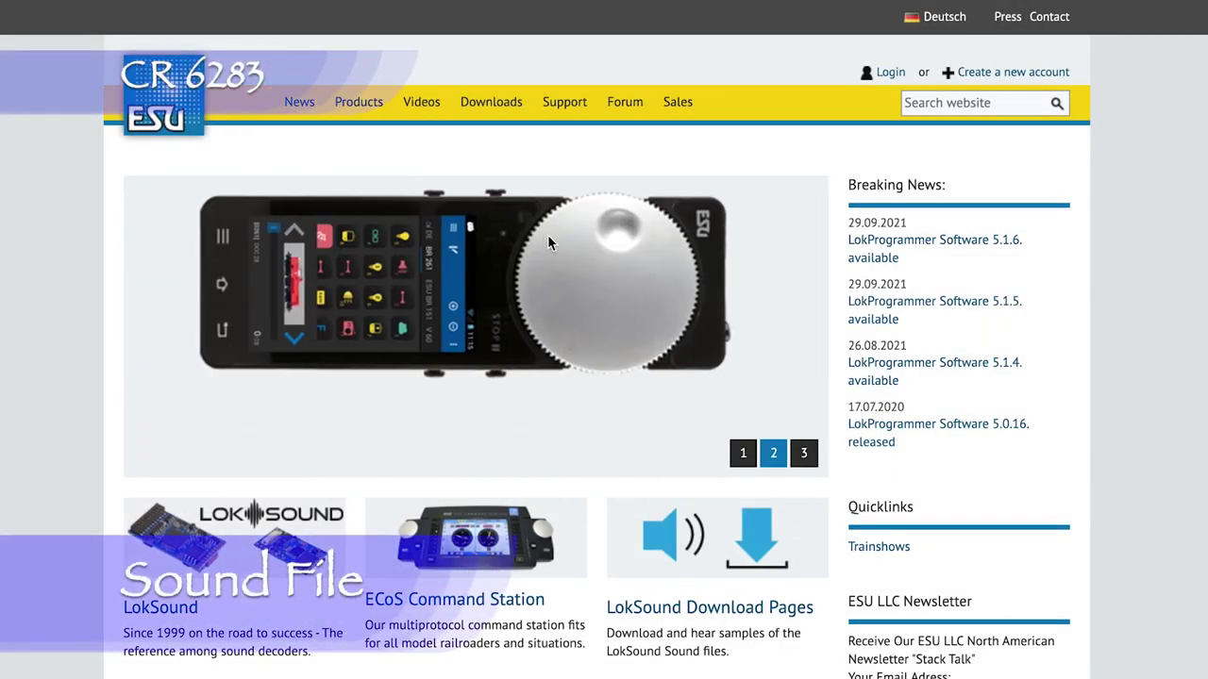
# Go to Downloads > Sound files > LokSound 5 North American and Australian sound files and start a search
pyautogui.click(504, 110)
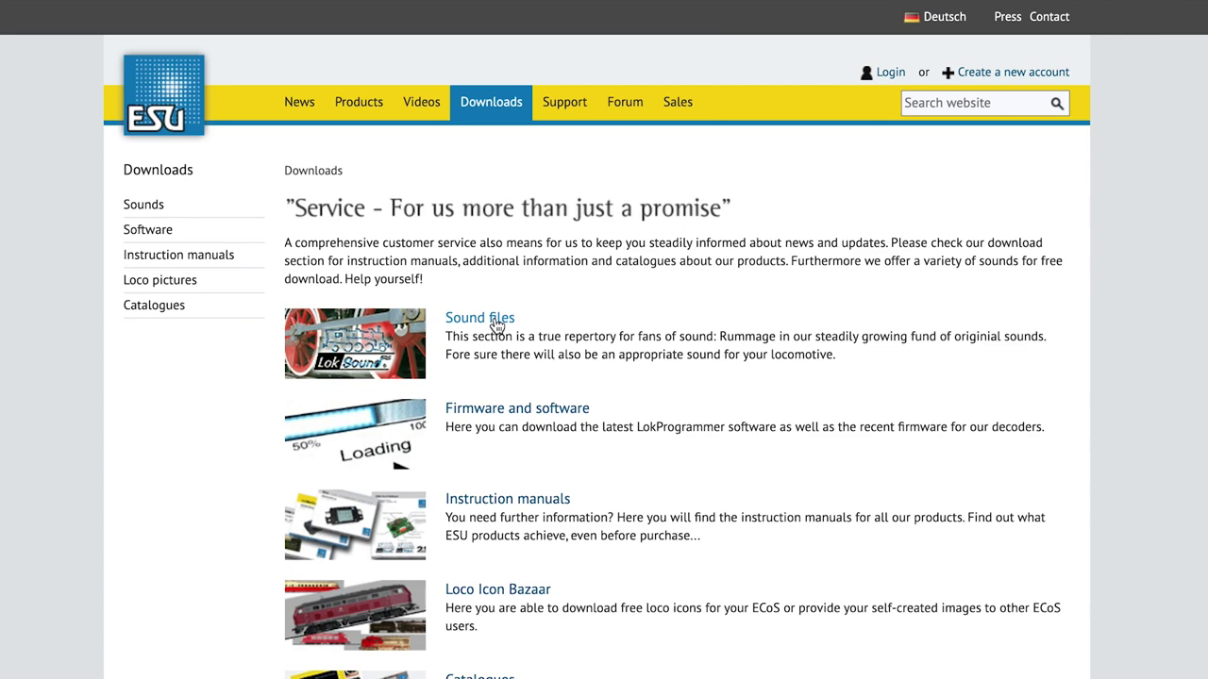
pyautogui.click(496, 324)
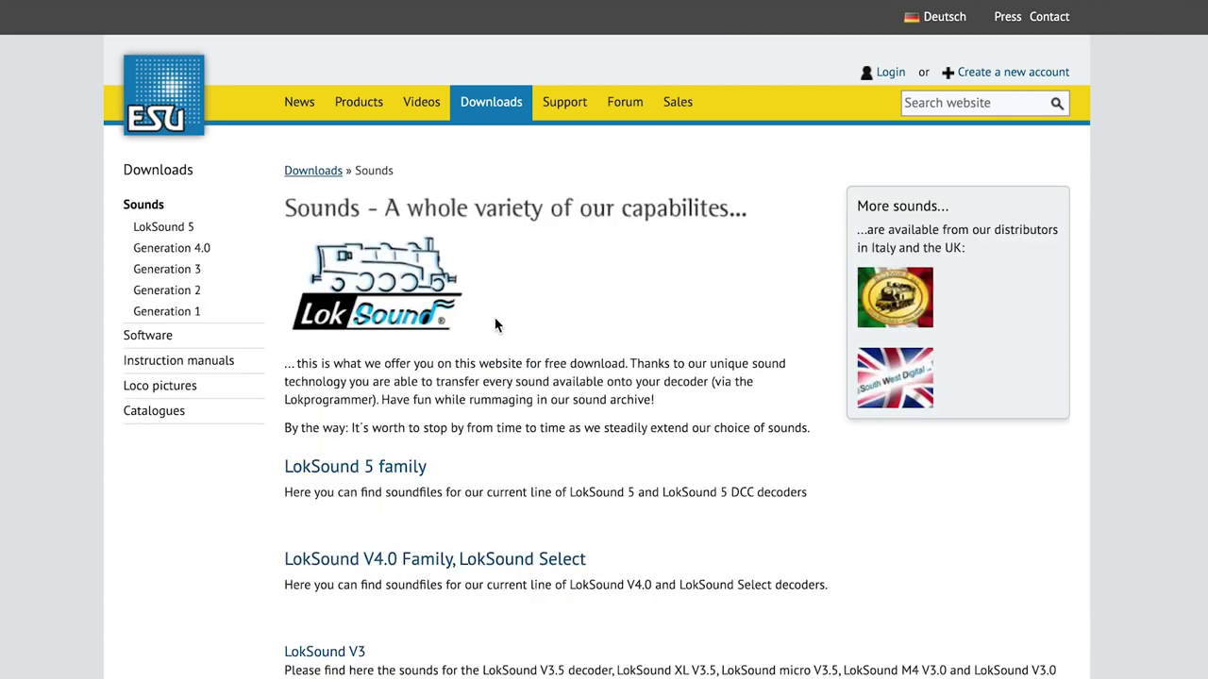
pyautogui.click(405, 467)
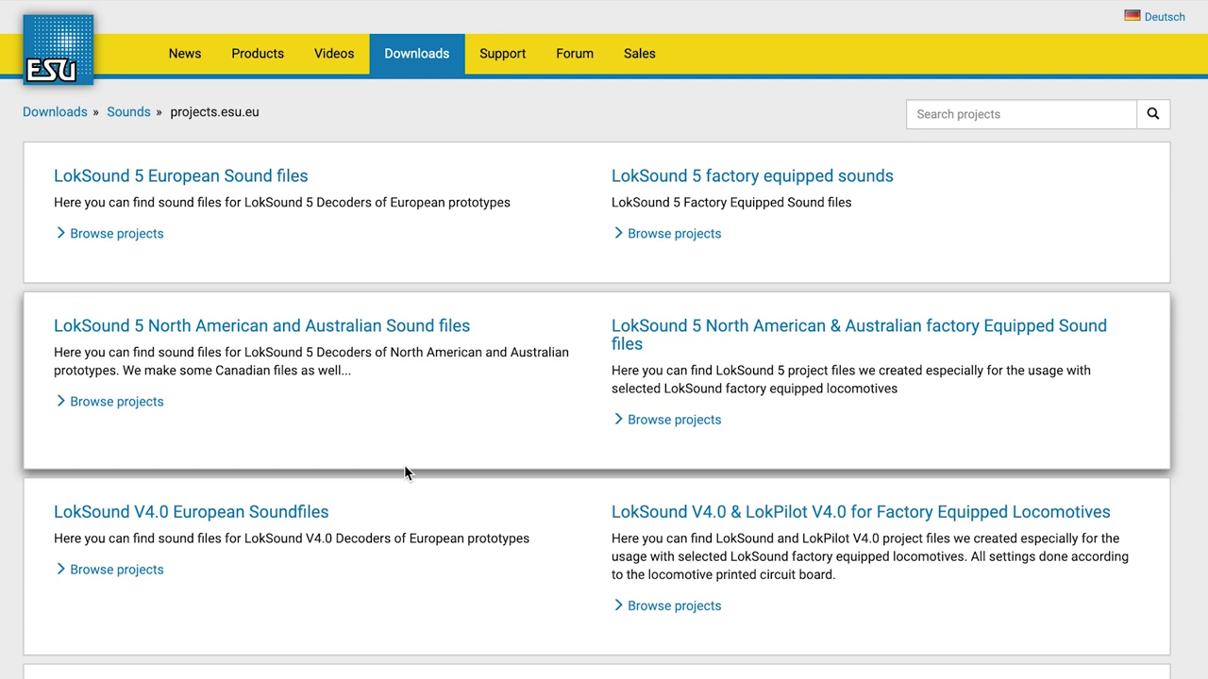
pyautogui.click(415, 332)
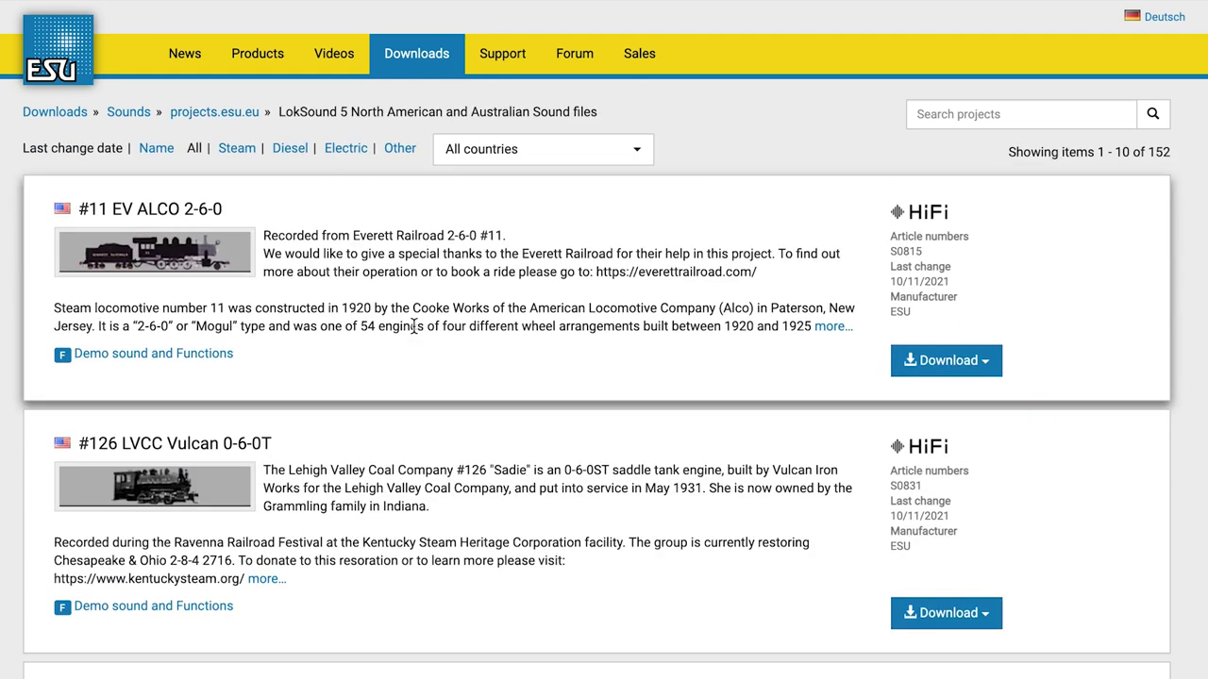
pyautogui.click(961, 122)
# Search for 'sd40' and review the first result's description and suitable locomotives
pyautogui.write('sd40')
pyautogui.press('Return')
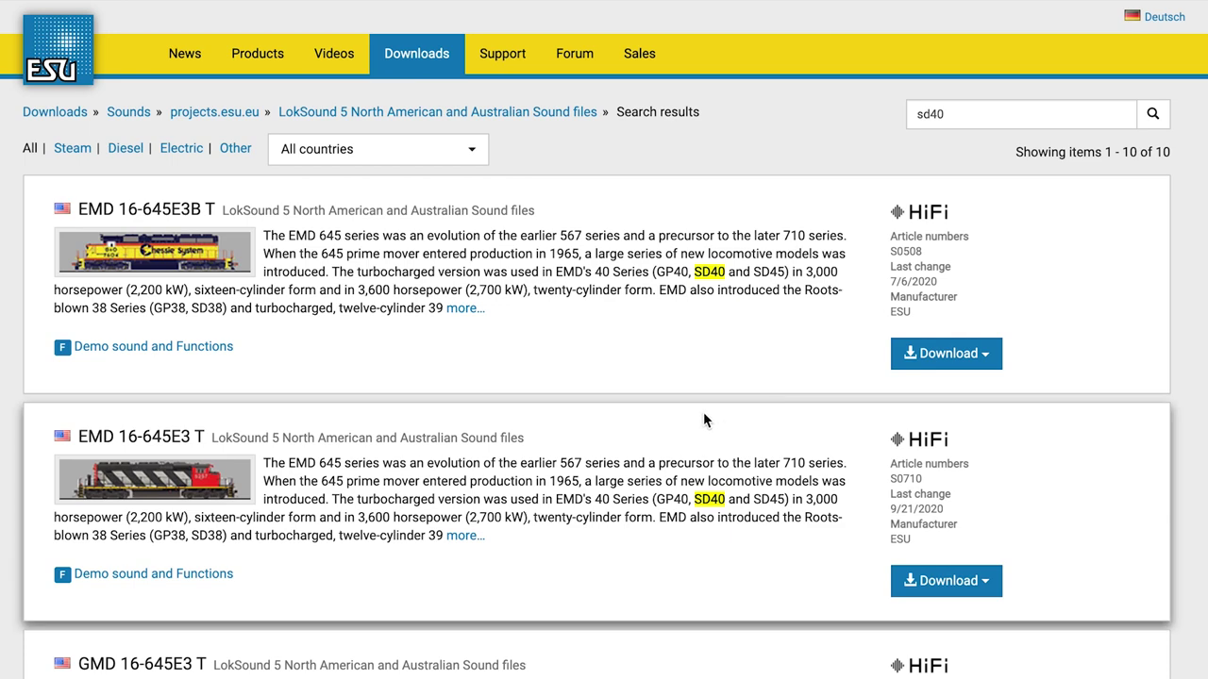
pyautogui.click(464, 312)
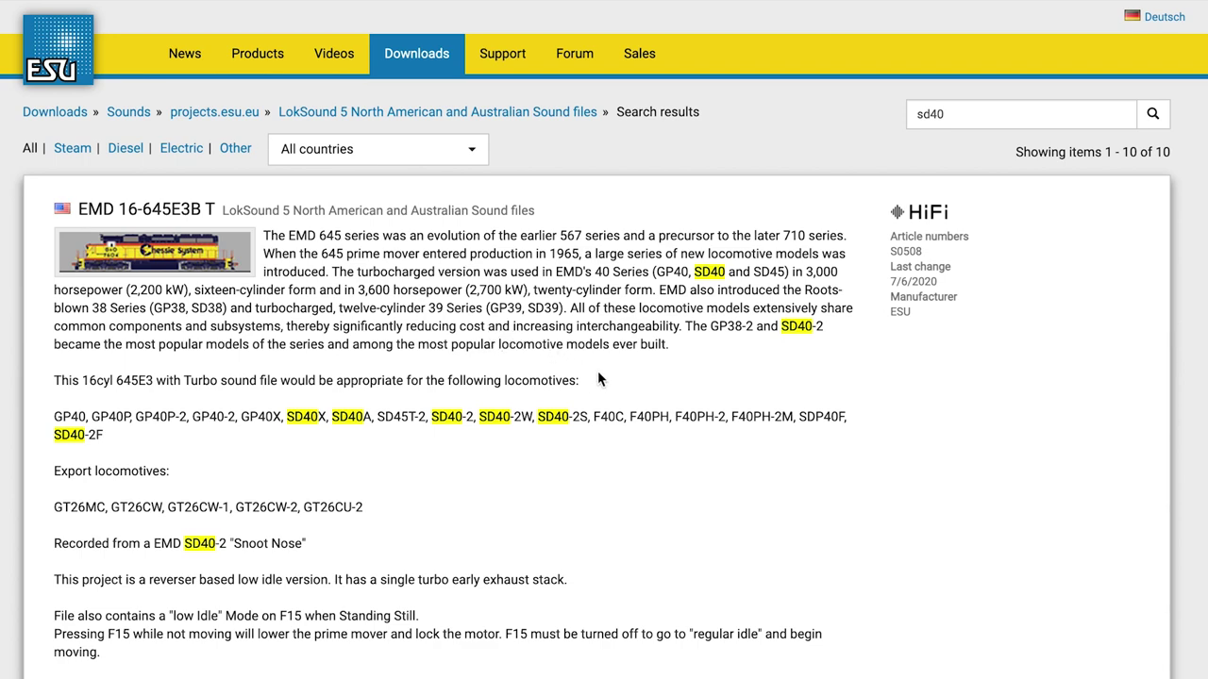
pyautogui.scroll(-3, 609, 512)
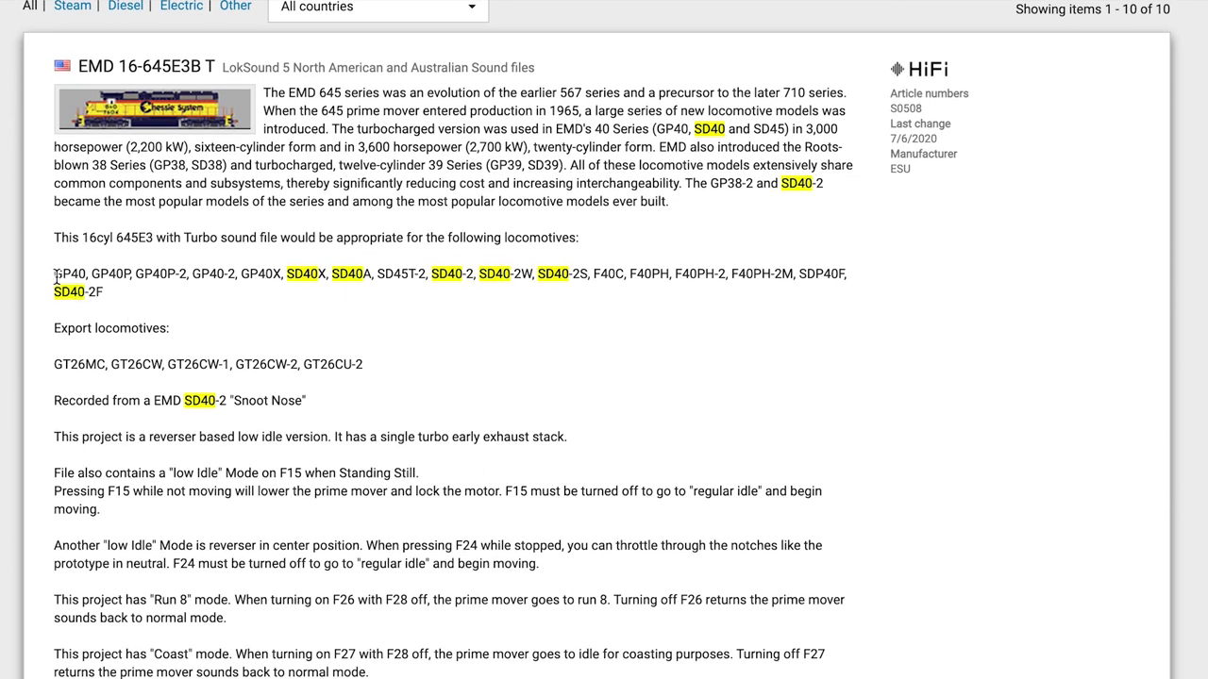
pyautogui.moveTo(88, 275); pyautogui.dragTo(205, 311)
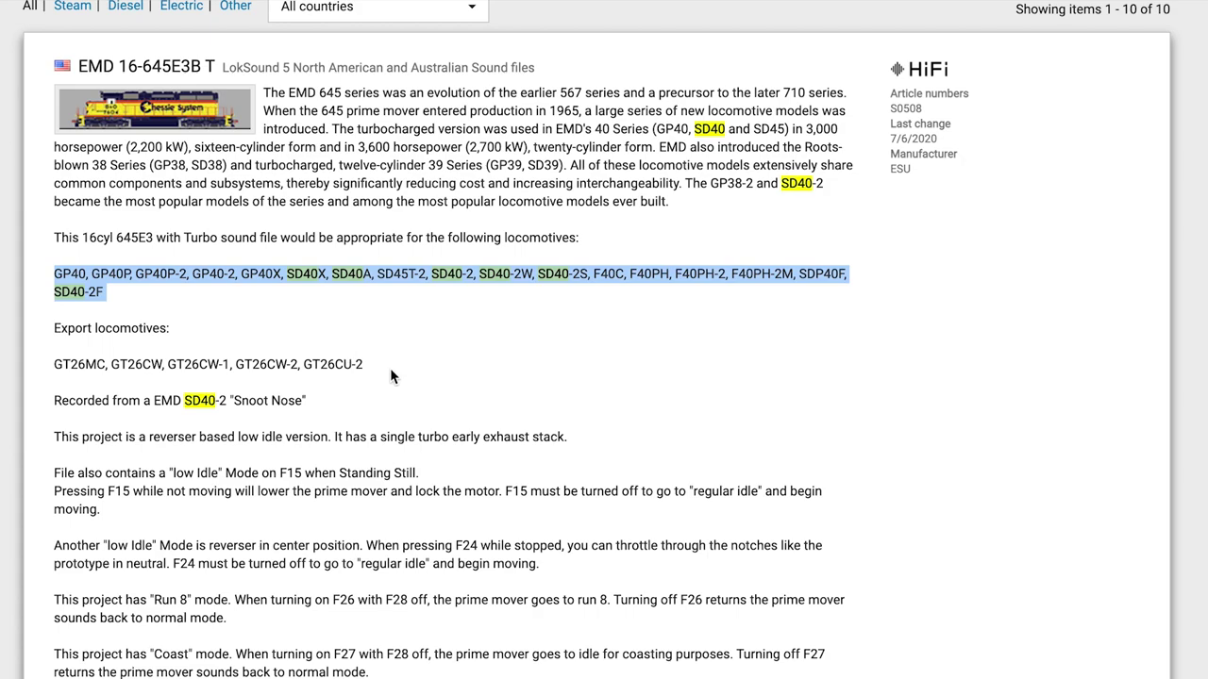
pyautogui.scroll(-3, 390, 368)
pyautogui.click(561, 351)
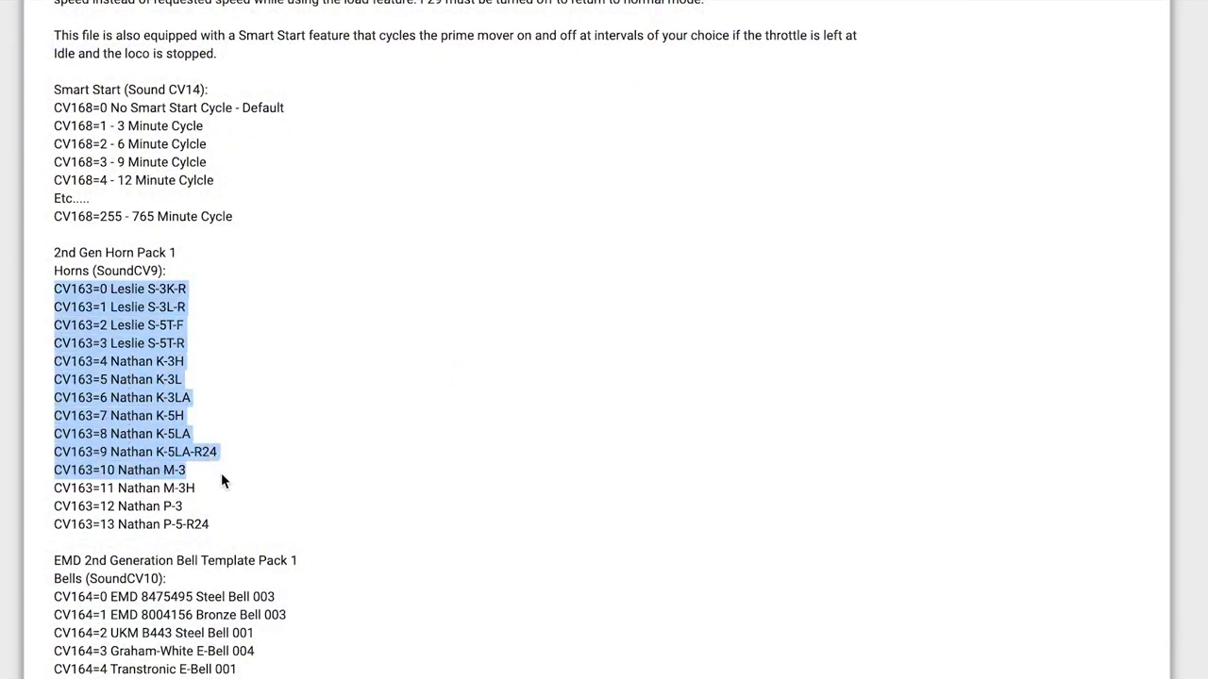
# Review the CV164 bell choices and request the S0508 LokSound 5 DCC download
pyautogui.scroll(-4, 359, 564)
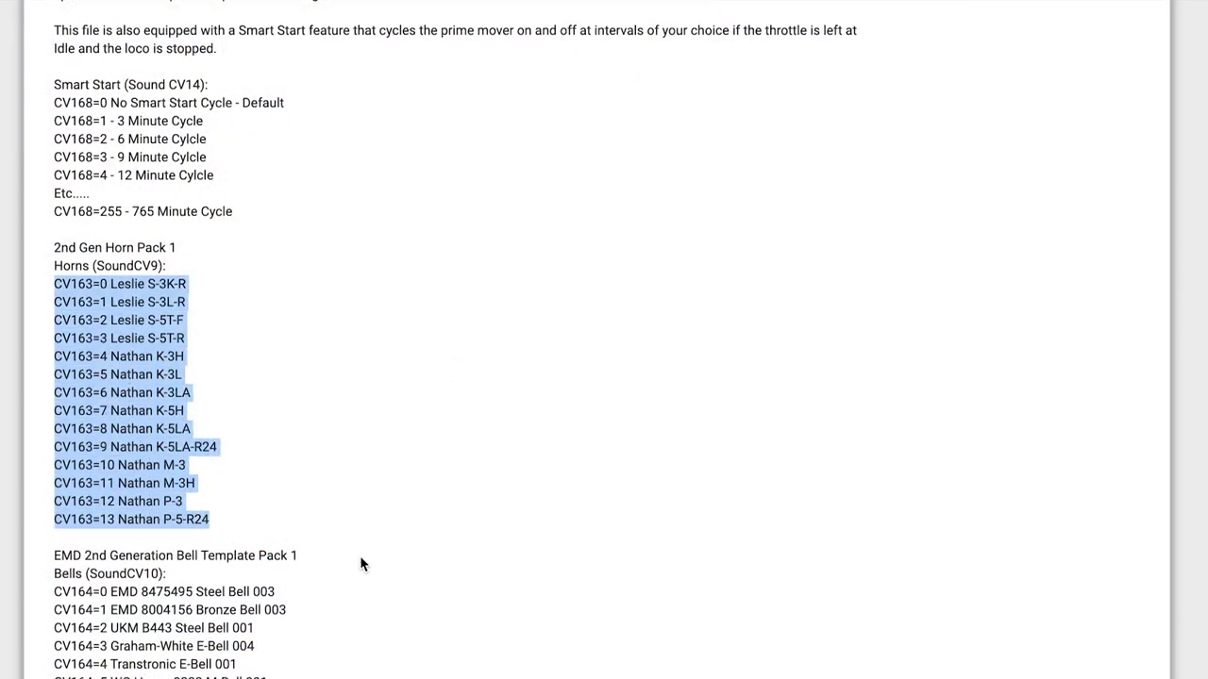
pyautogui.scroll(-4, 360, 564)
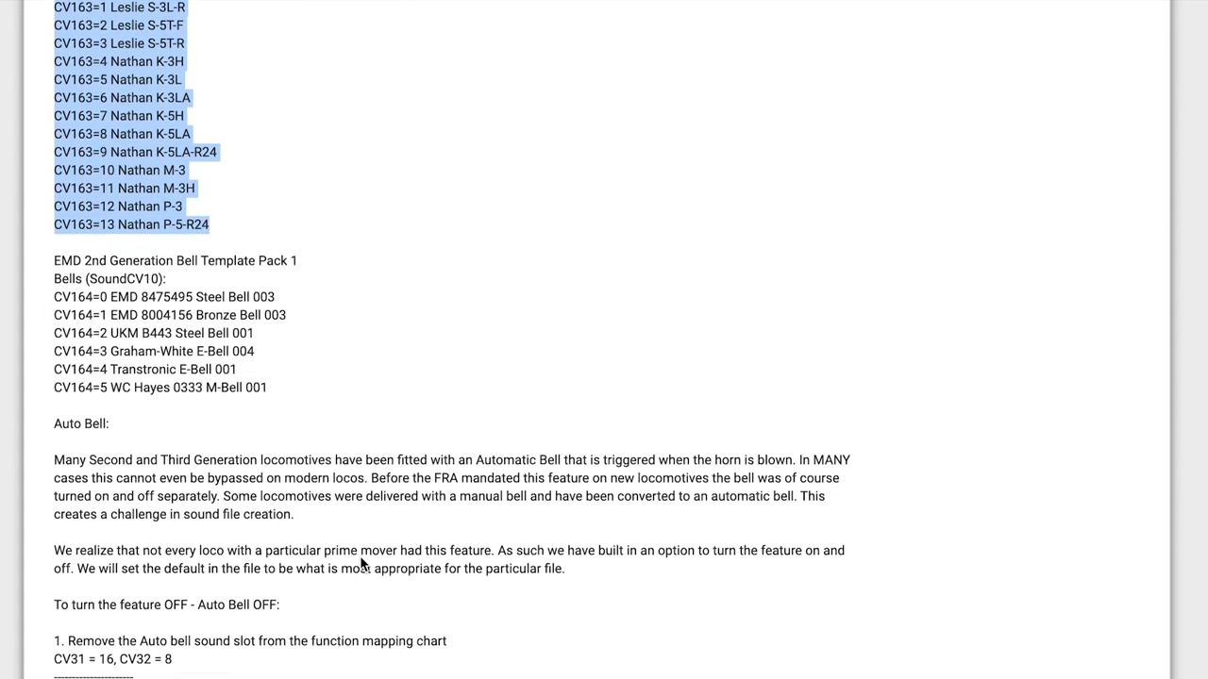
pyautogui.moveTo(54, 253); pyautogui.dragTo(268, 346)
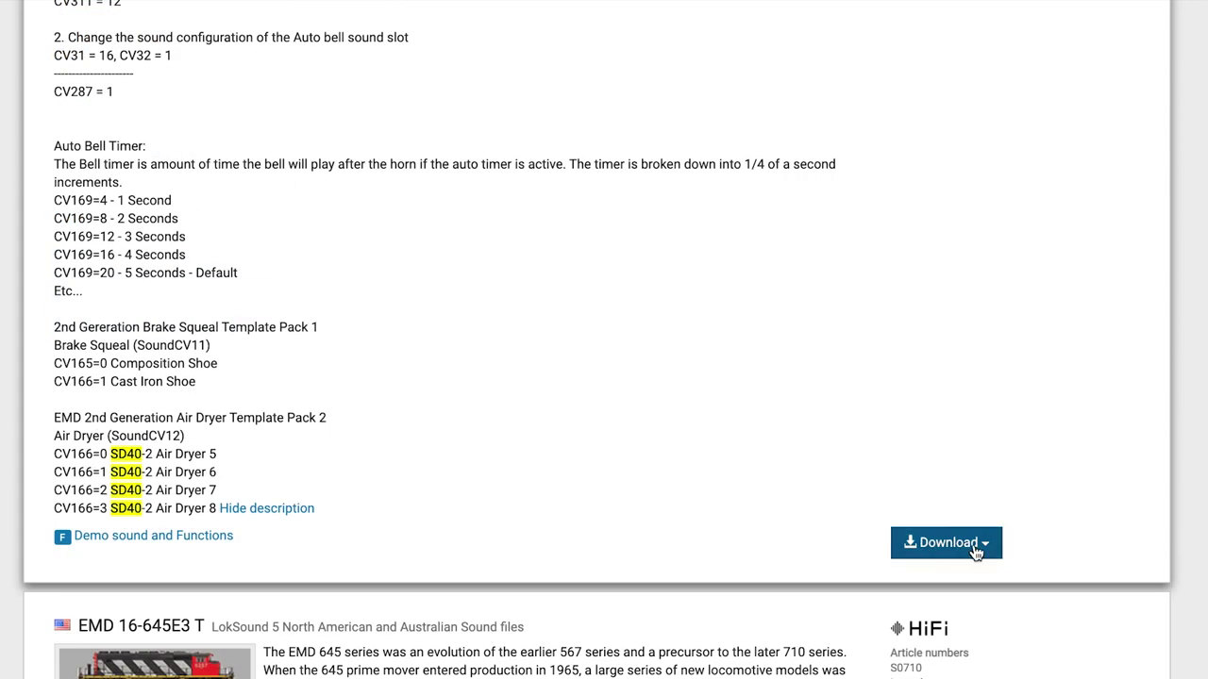
pyautogui.click(976, 550)
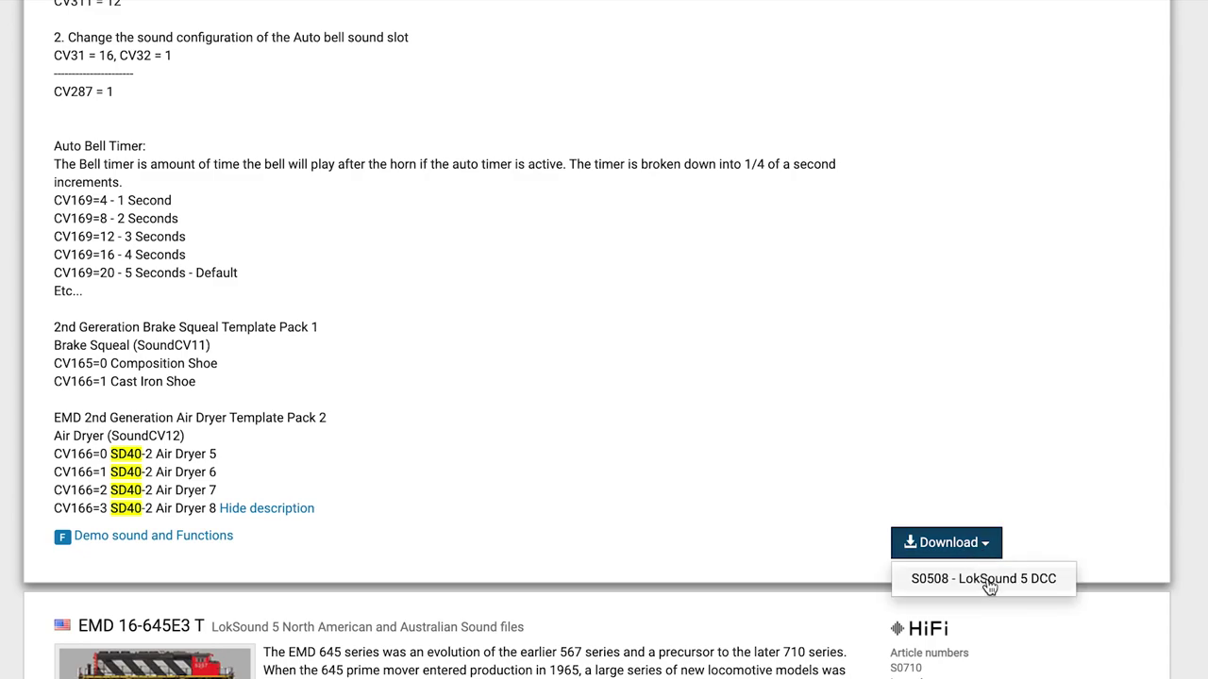
pyautogui.click(988, 580)
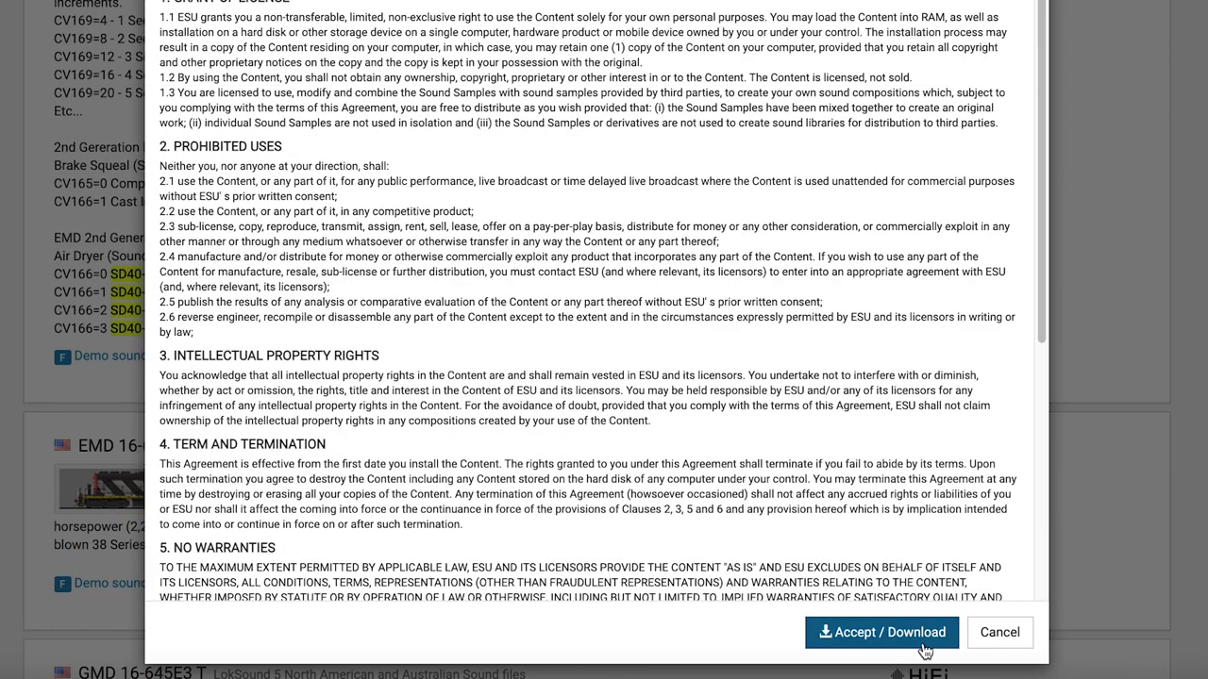
# Accept the license agreement to download the S0508 sound file
pyautogui.click(925, 649)
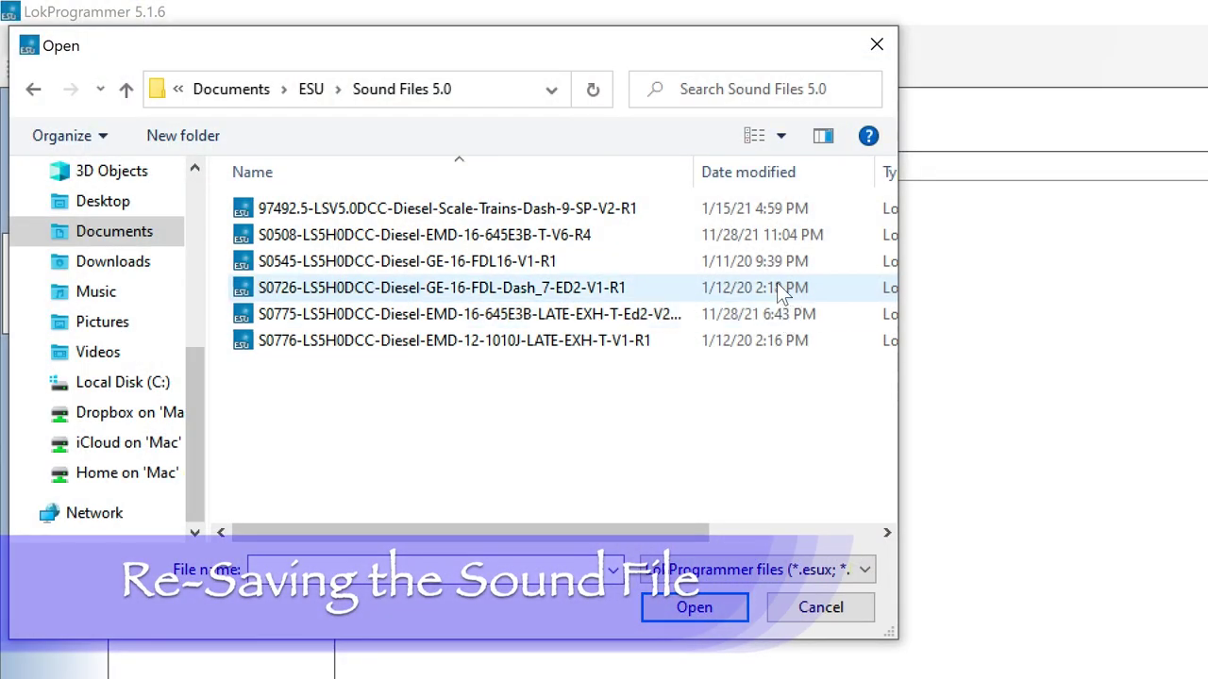
# Open the S0508 EMD 16-645E3B .esux project and start saving it under a new file name
pyautogui.click(785, 236)
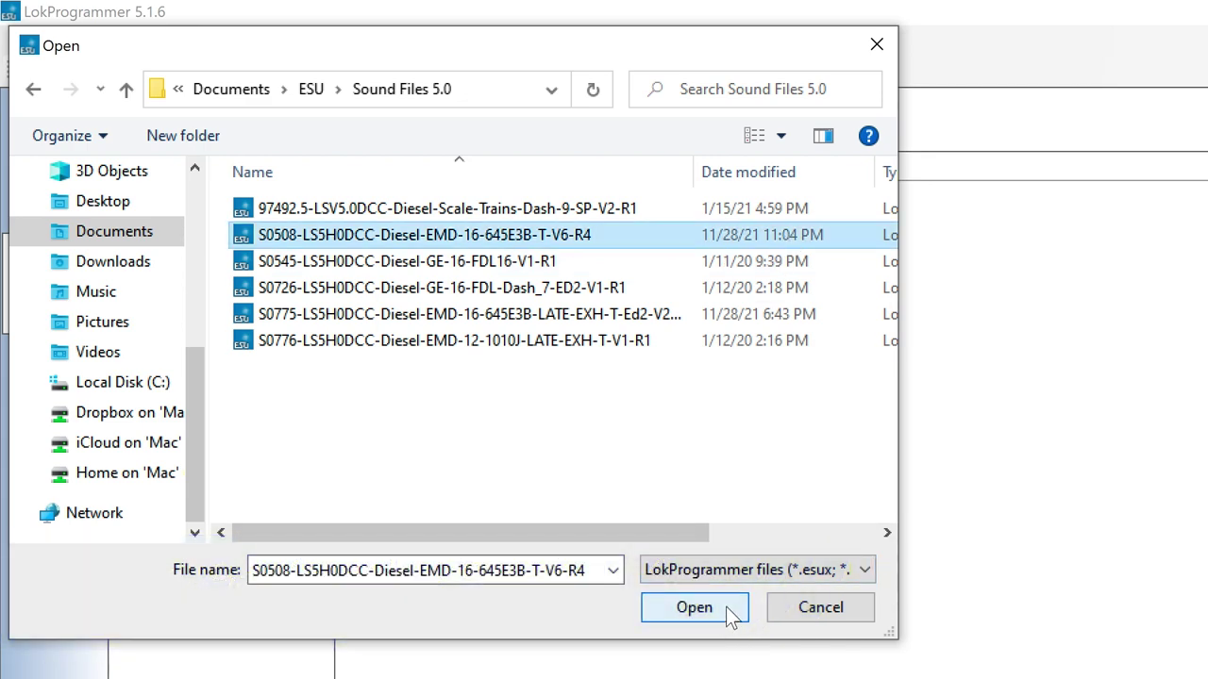
pyautogui.click(726, 607)
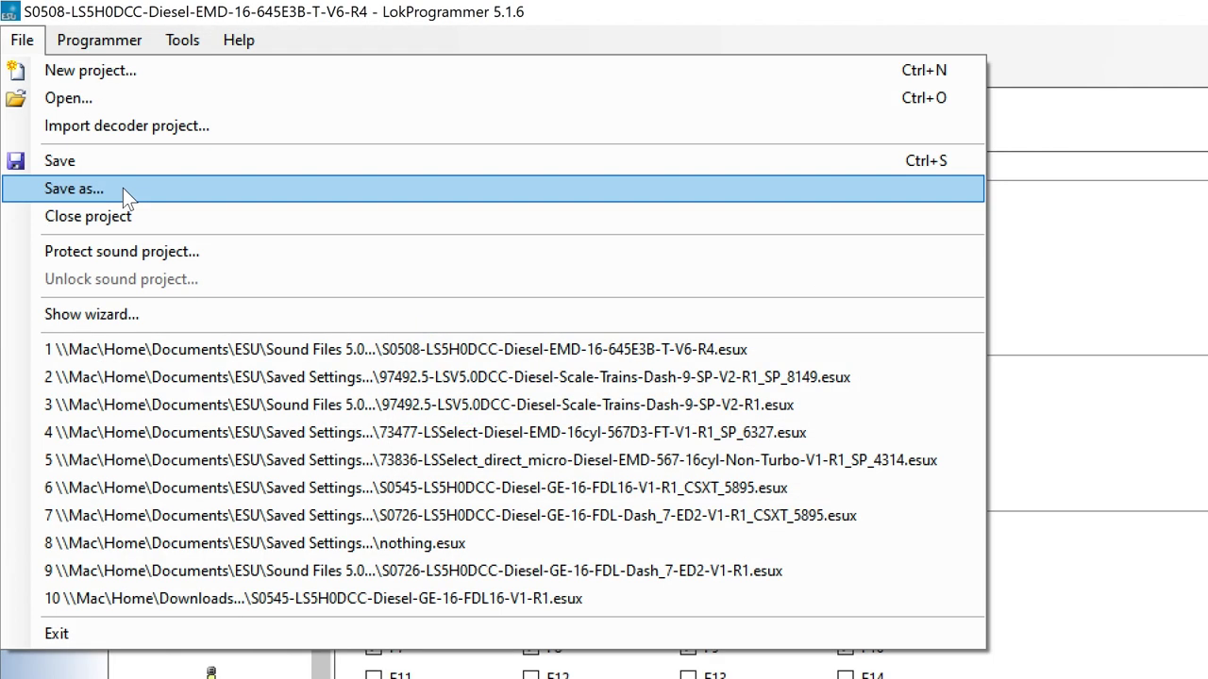
pyautogui.click(123, 193)
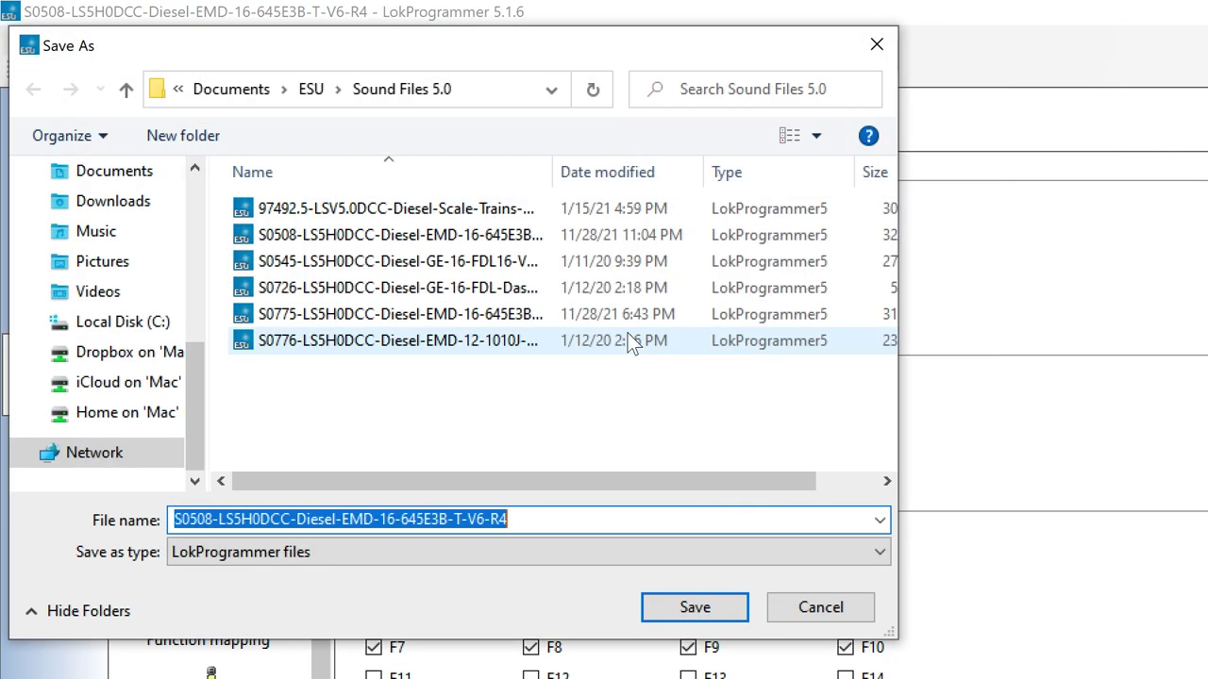
pyautogui.click(609, 520)
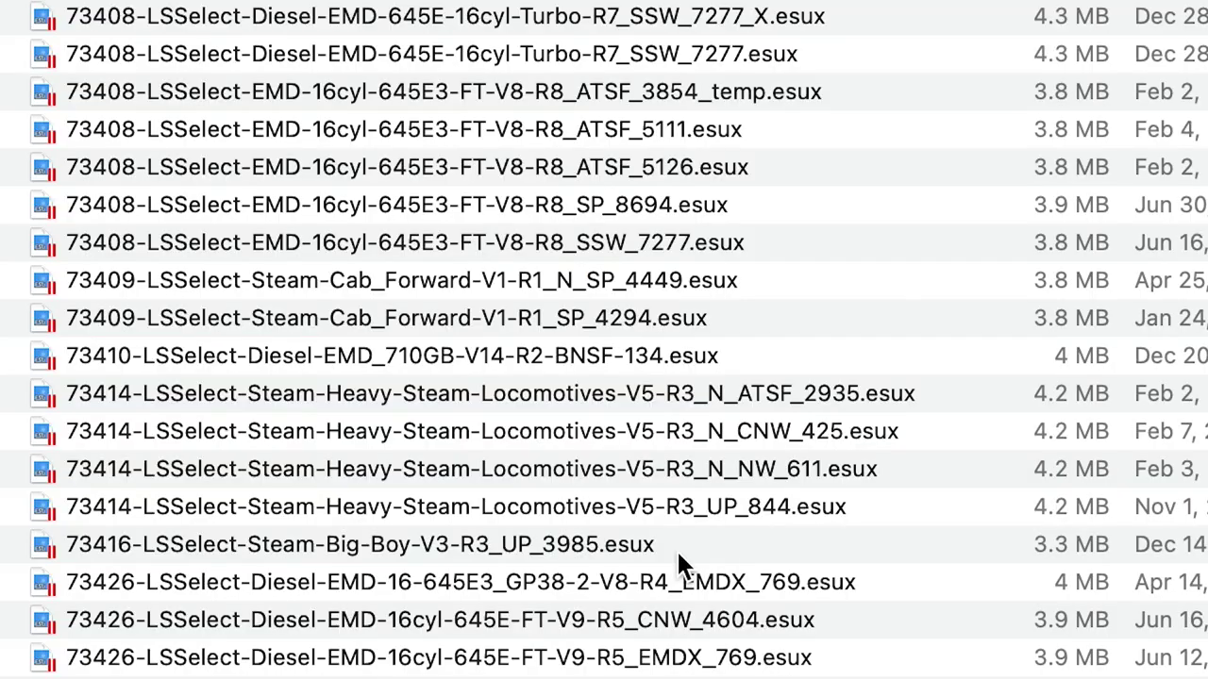
pyautogui.scroll(-8, 675, 548)
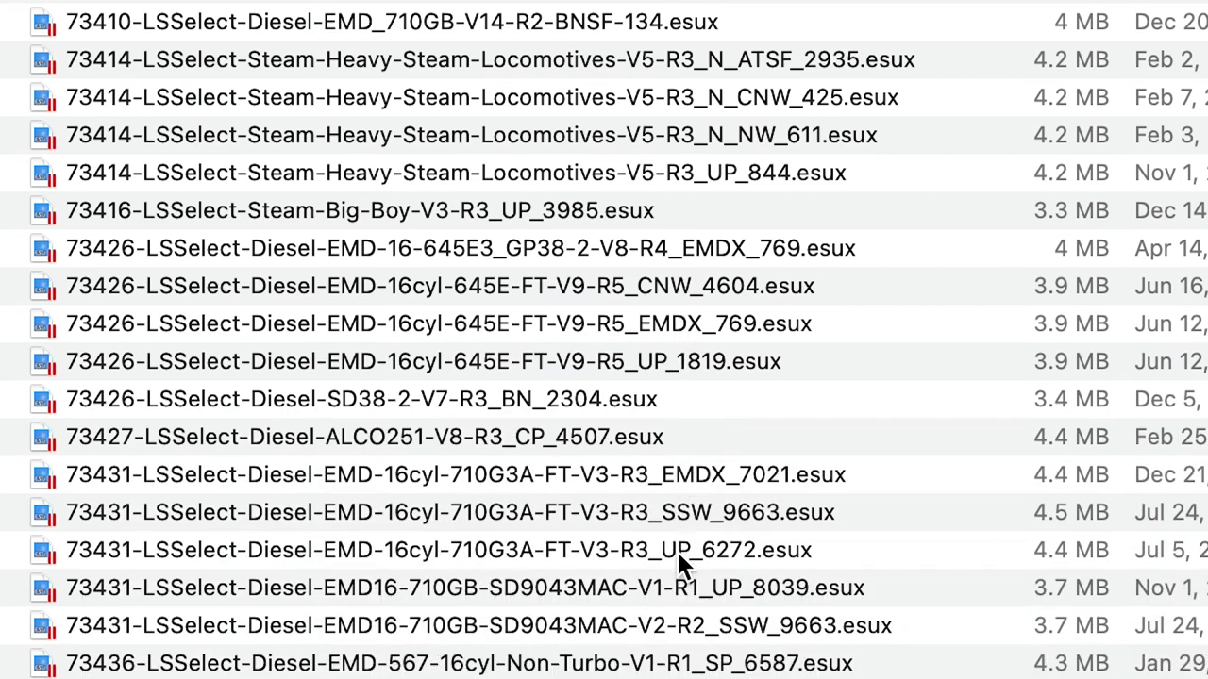
pyautogui.scroll(-10, 677, 553)
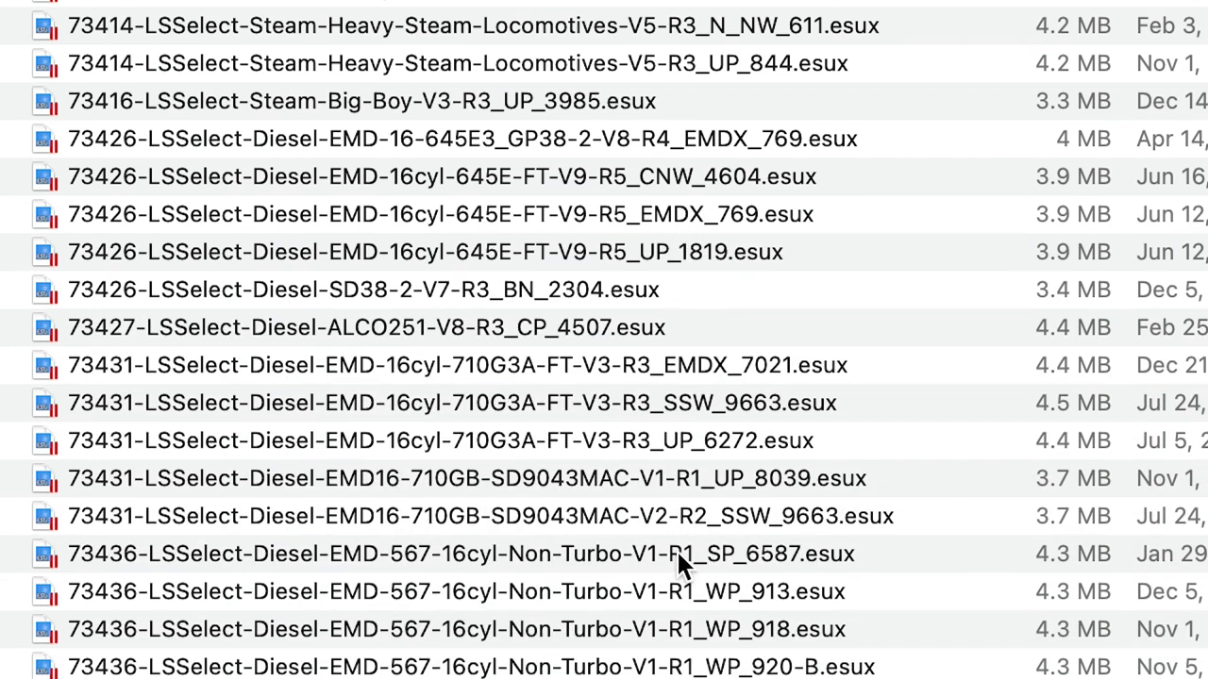
pyautogui.scroll(-12, 679, 563)
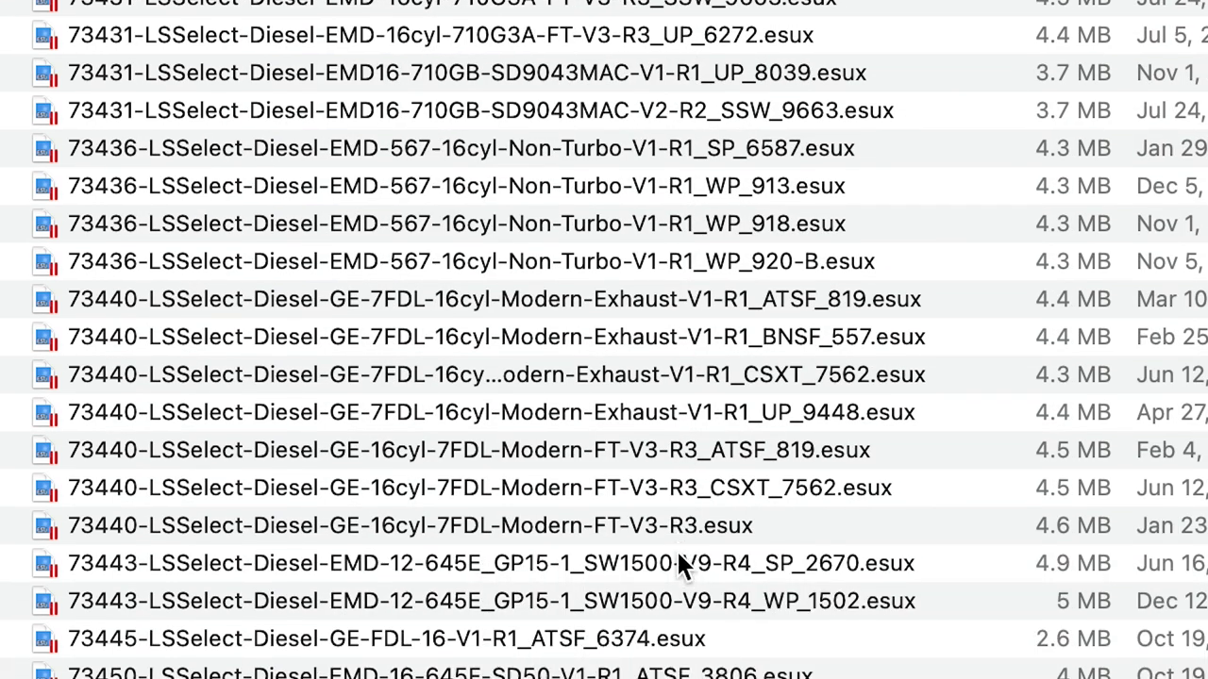
pyautogui.scroll(-8, 676, 549)
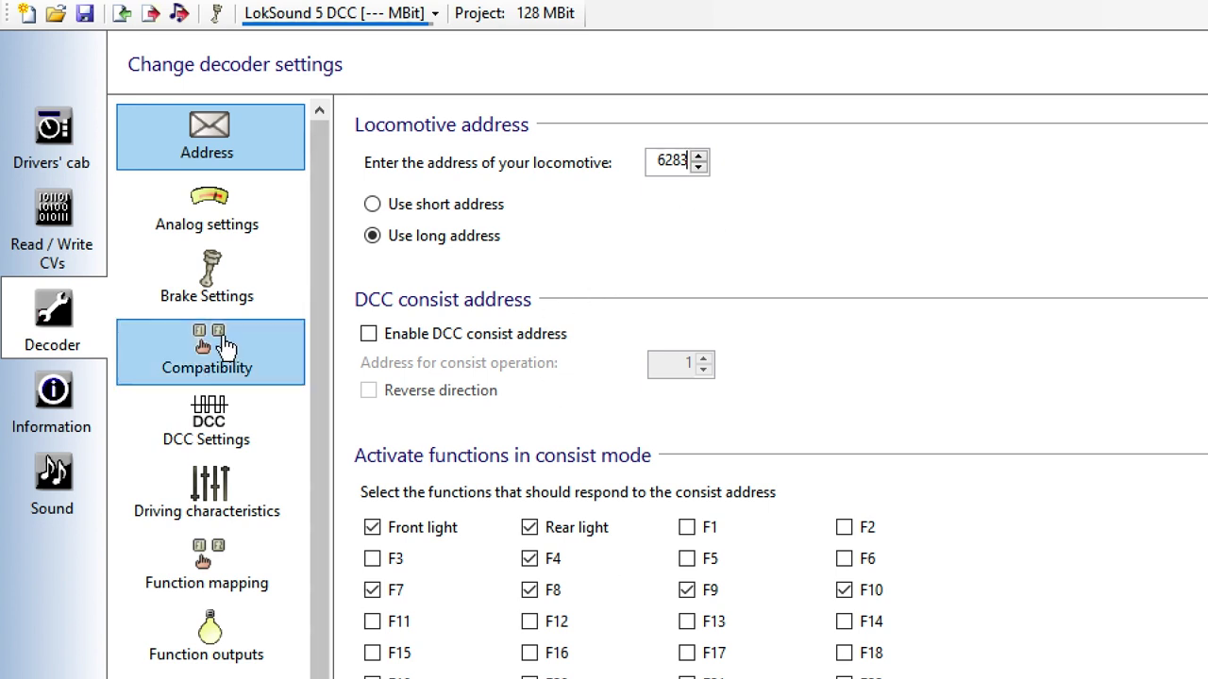
# Write the CR_6283 decoder data, including address 6283, to the LokSound 5, overwriting defaults
pyautogui.click(151, 13)
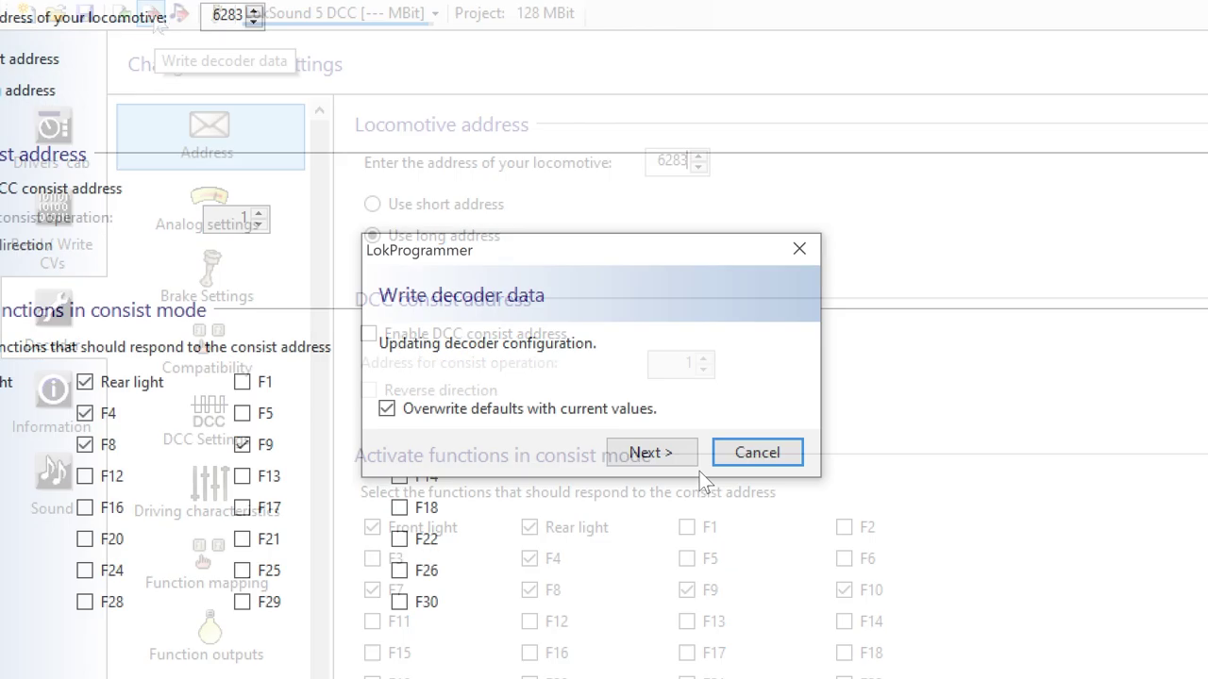
pyautogui.click(1105, 597)
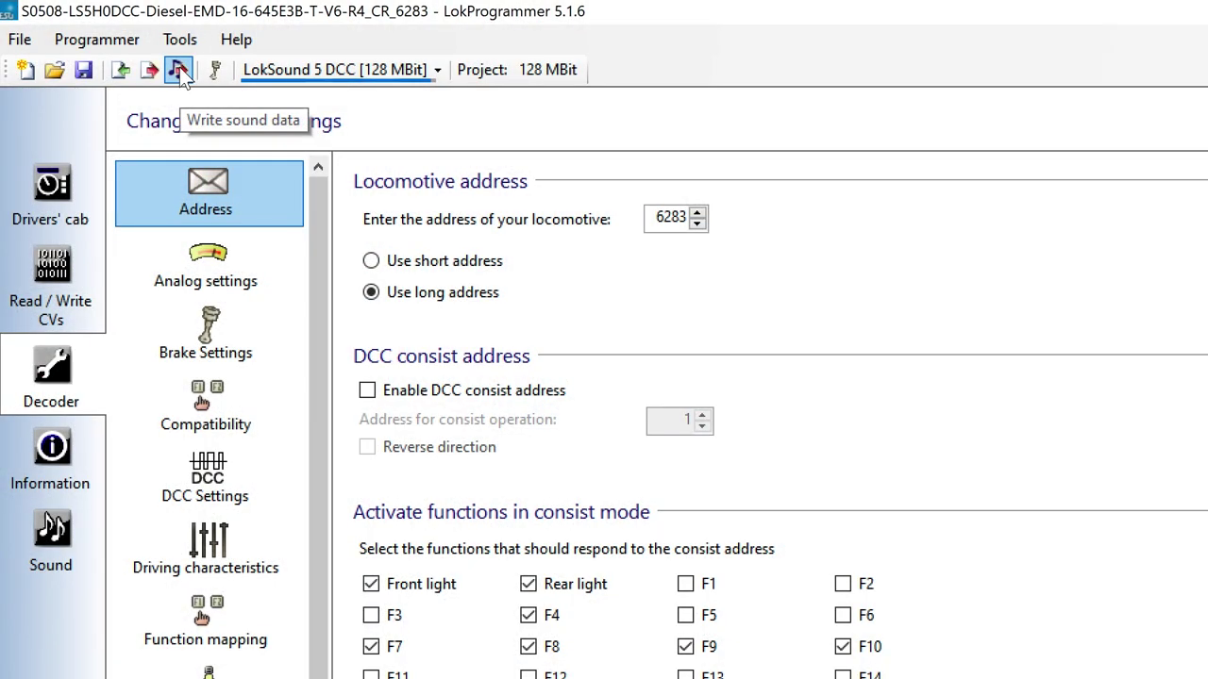
# Write the sound data and decoder data to the LokSound 5 with Overwrite defaults kept on
pyautogui.click(179, 71)
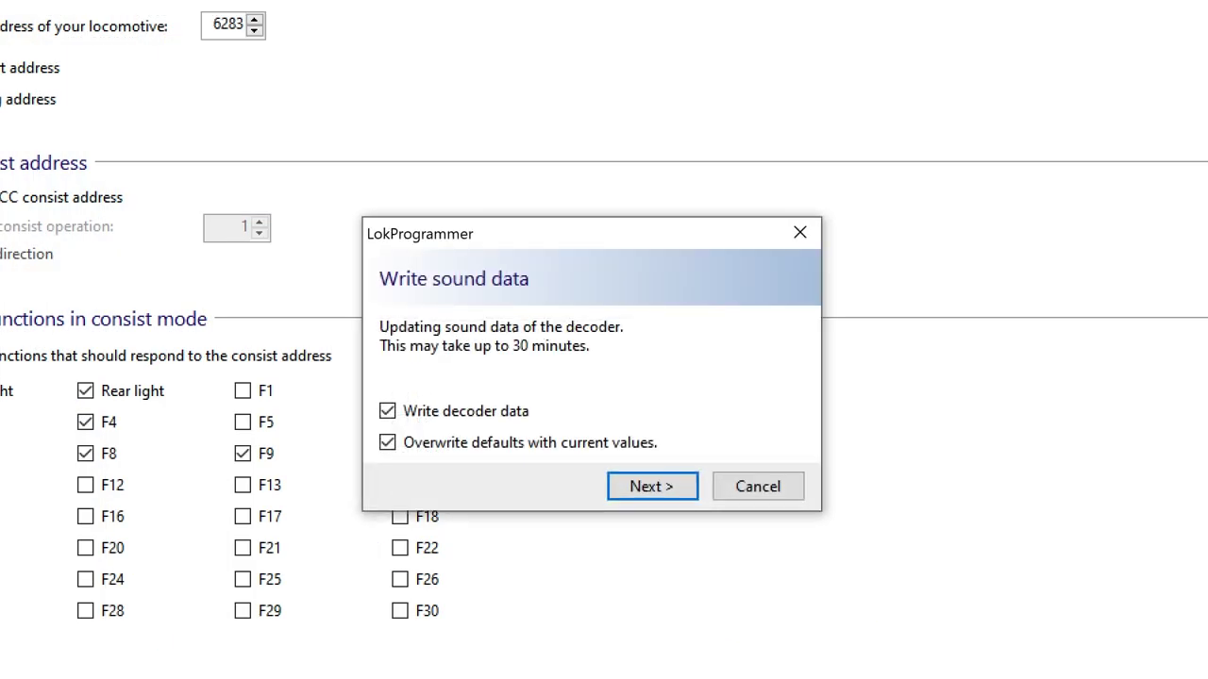
pyautogui.click(653, 485)
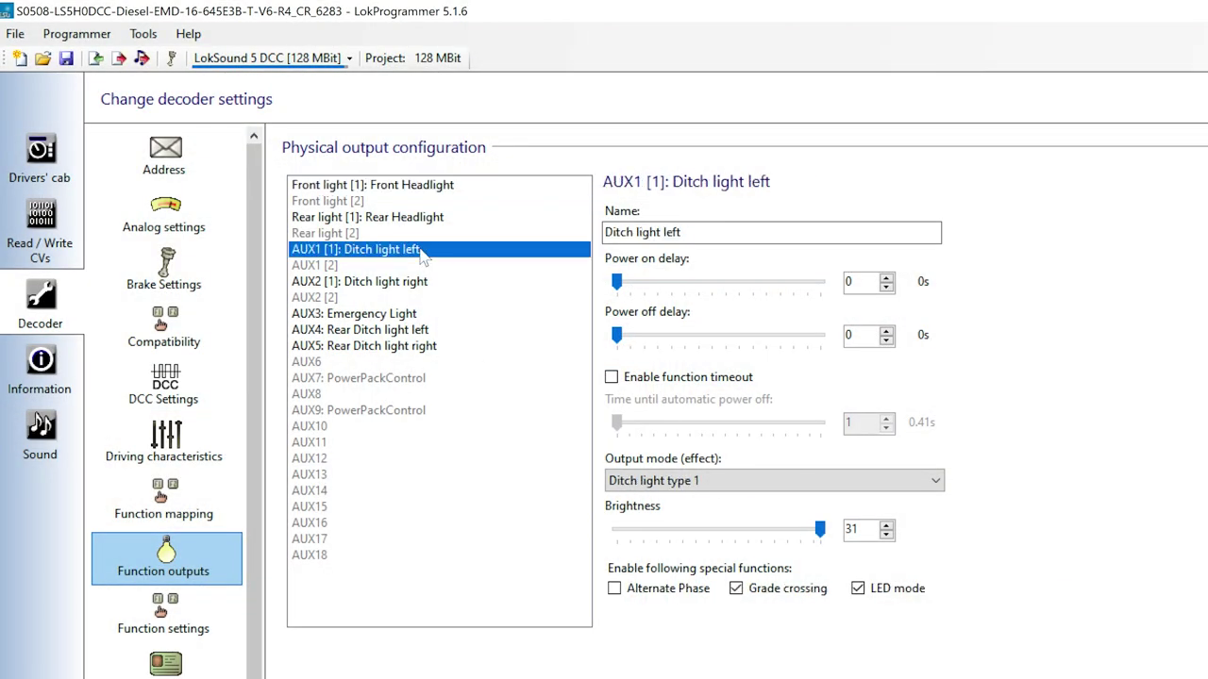
# Rename AUX1 to 'Number Boards' as a dimmable fading headlight at brightness 23
pyautogui.moveTo(714, 237); pyautogui.dragTo(557, 225)
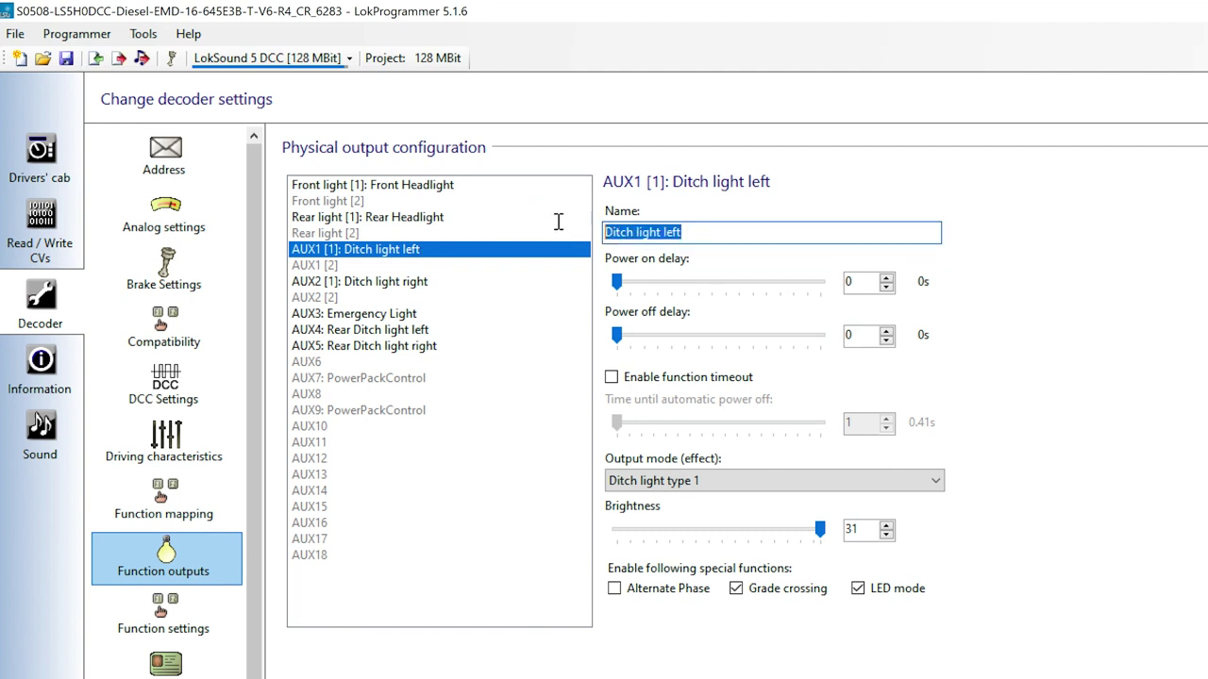
pyautogui.write('Number ')
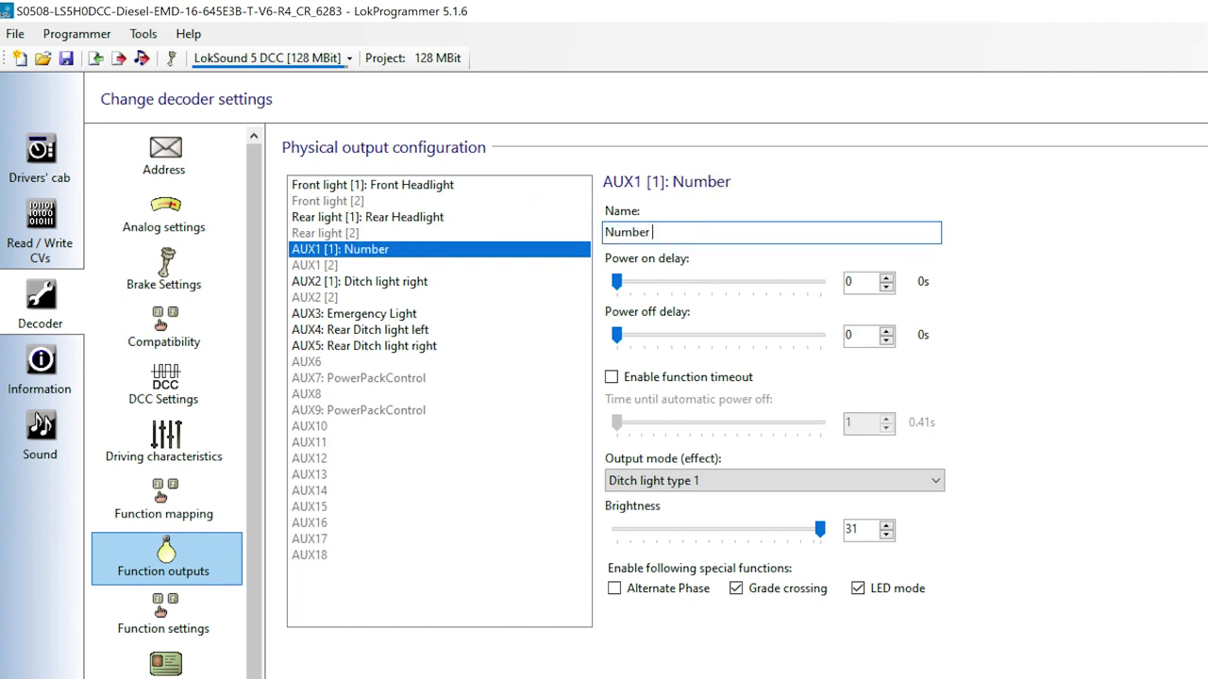
pyautogui.write('Boards')
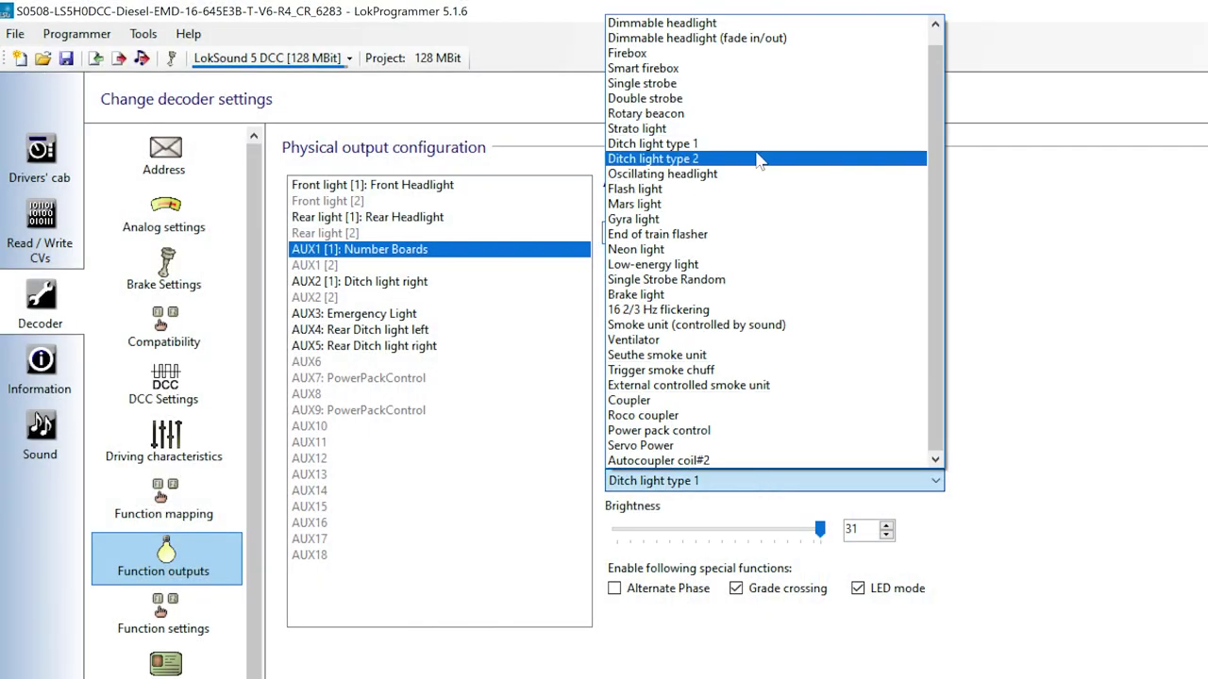
pyautogui.click(787, 38)
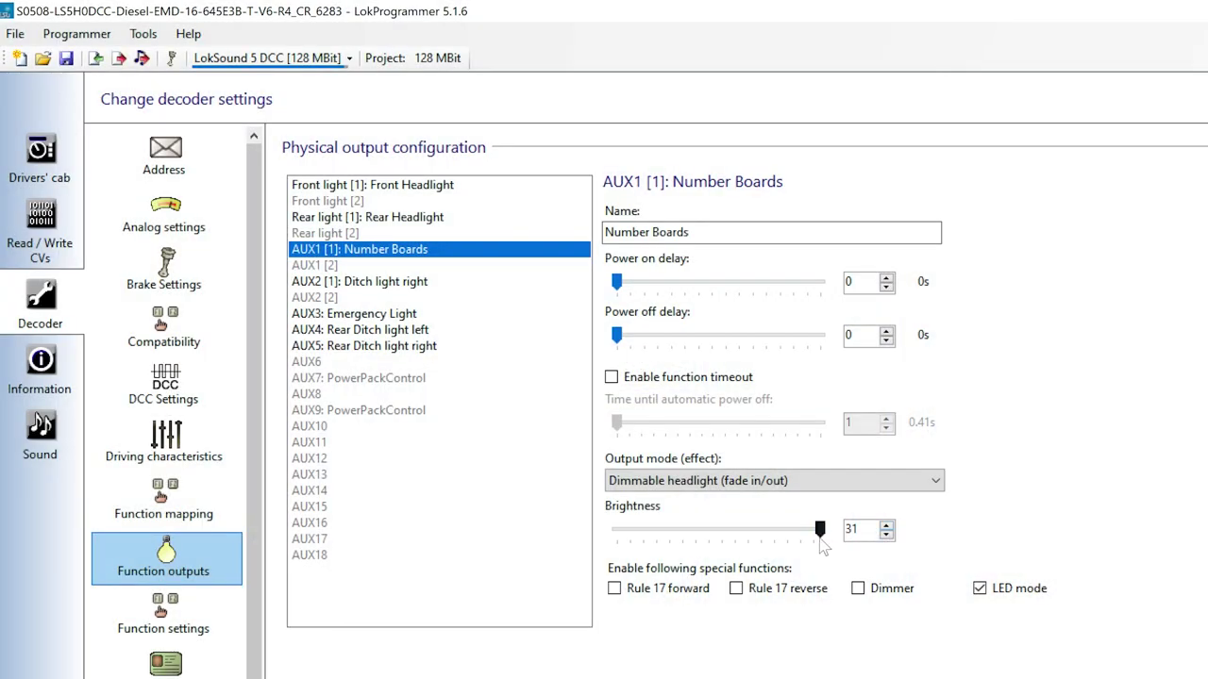
pyautogui.moveTo(822, 533); pyautogui.dragTo(722, 536)
# Rename AUX2 to 'Front Class Lights' as a dimmable fading headlight at brightness 11
pyautogui.click(421, 283)
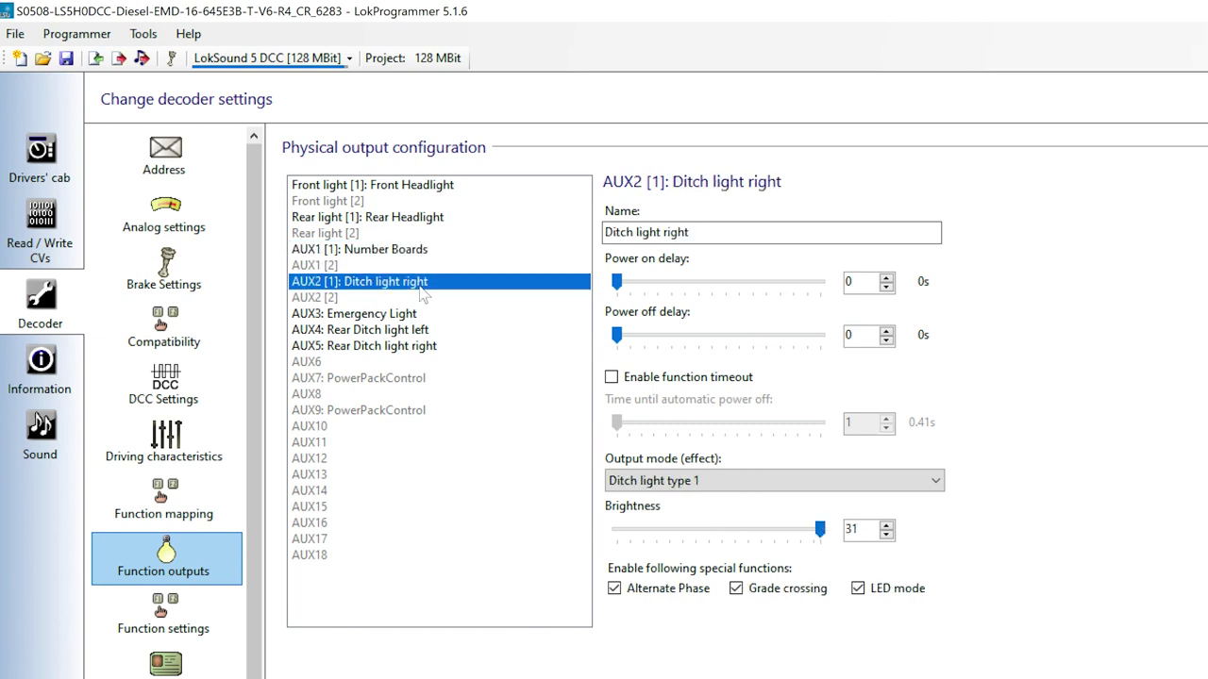
pyautogui.rightClick(706, 237)
pyautogui.click(608, 233)
pyautogui.write('F')
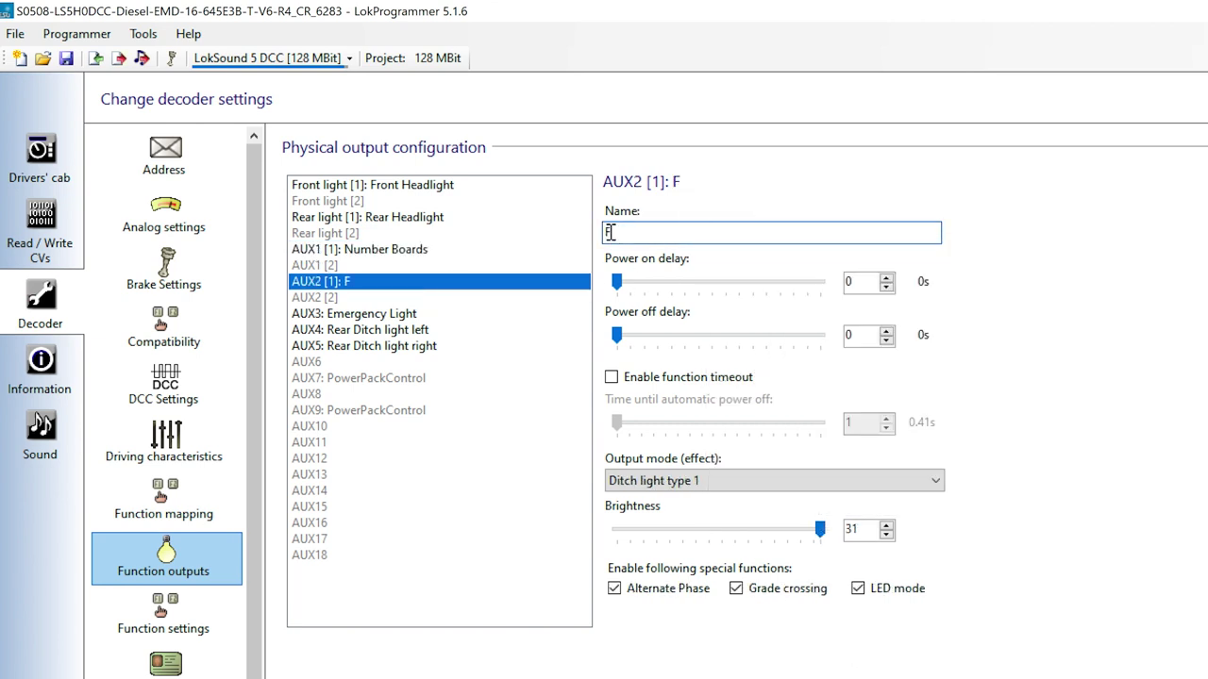
pyautogui.write('ront Class Lights')
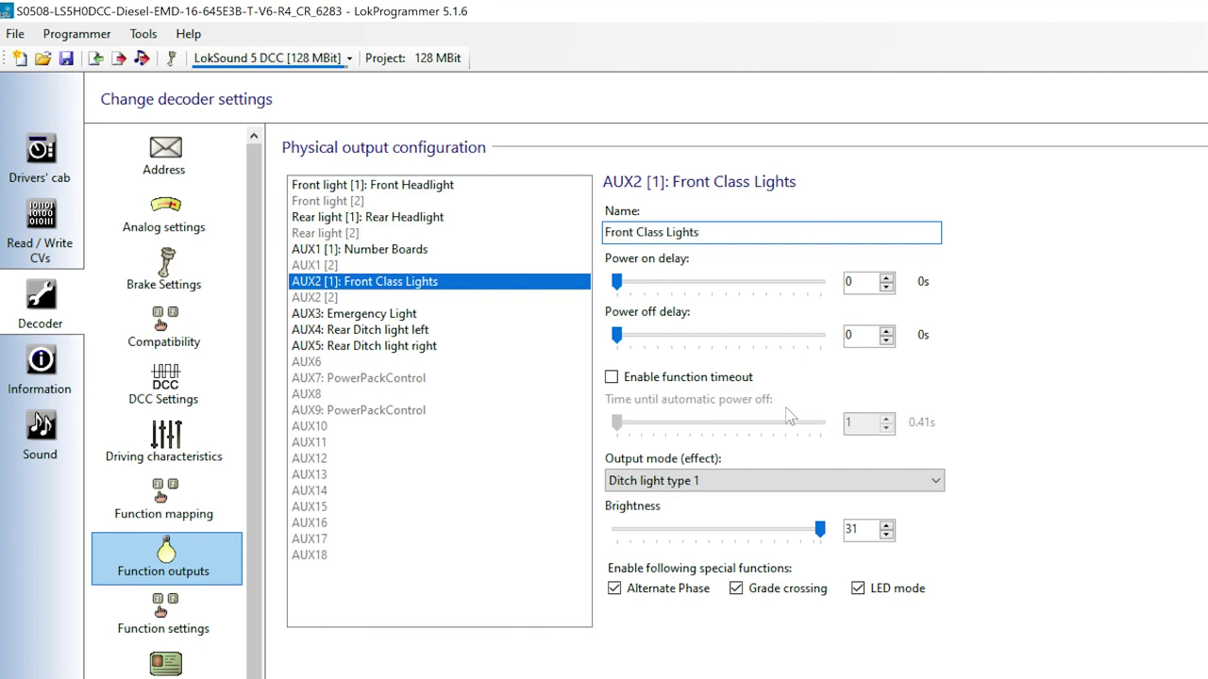
pyautogui.click(821, 481)
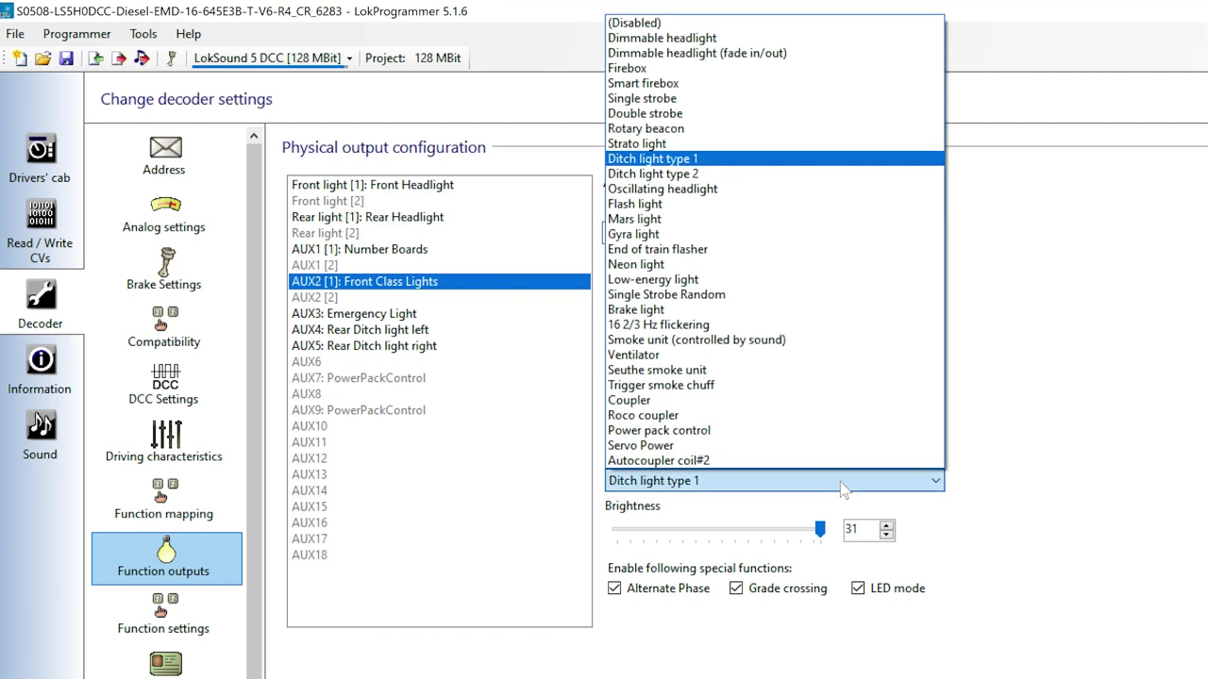
pyautogui.click(819, 53)
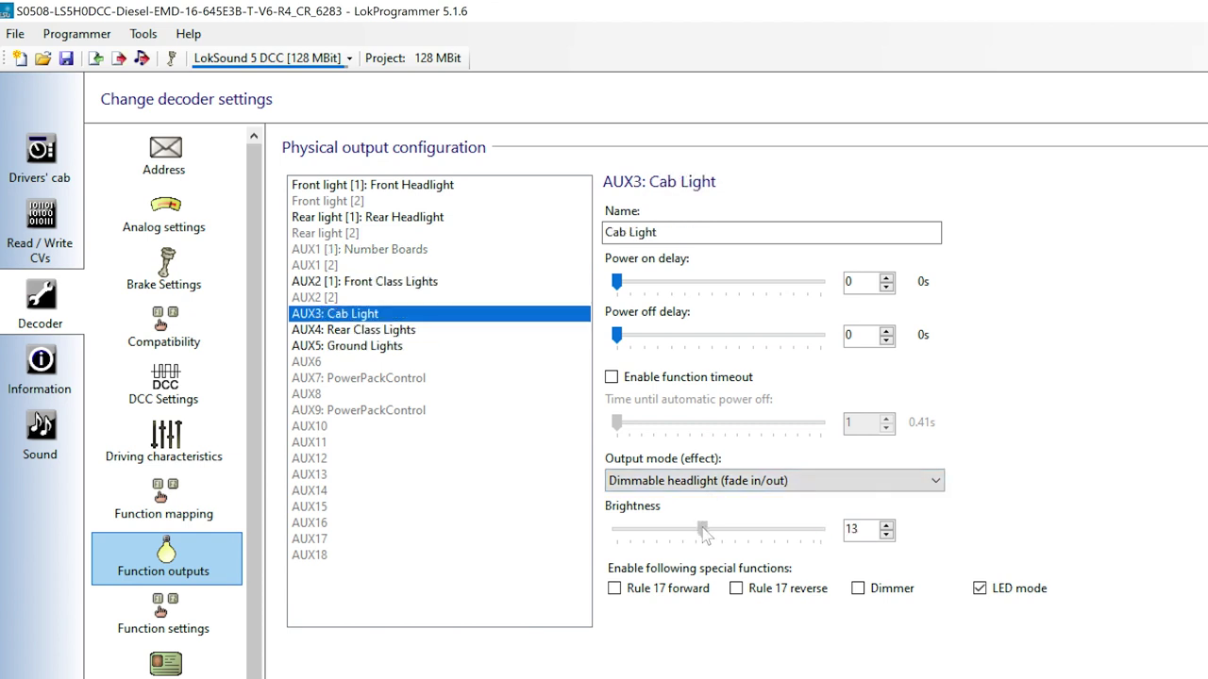
pyautogui.moveTo(714, 531); pyautogui.dragTo(689, 532)
# Check the Rear Class Lights and Ground Lights outputs, then save the project
pyautogui.click(431, 335)
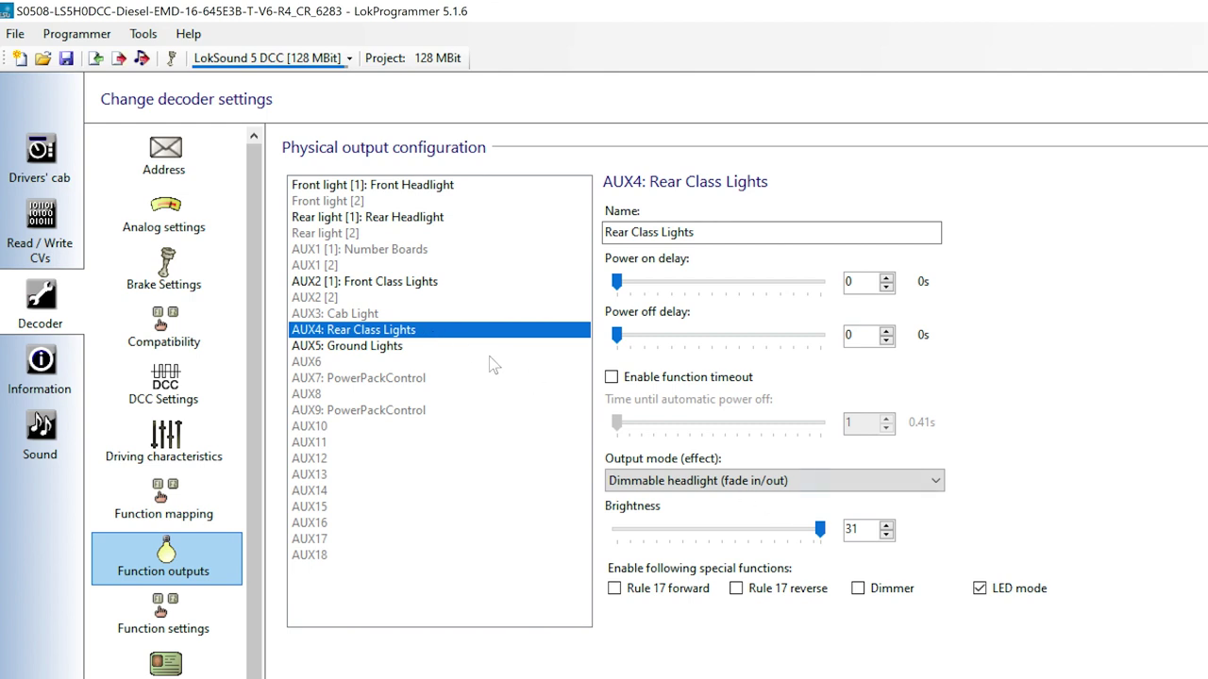
pyautogui.click(467, 351)
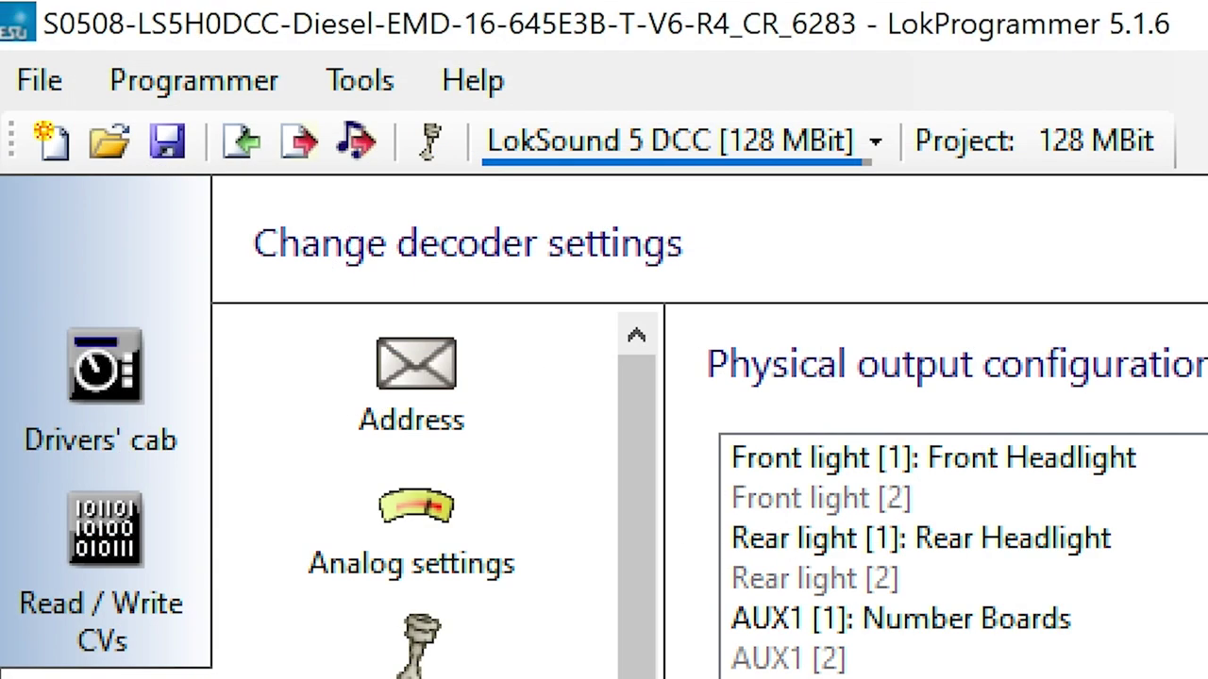
pyautogui.click(168, 151)
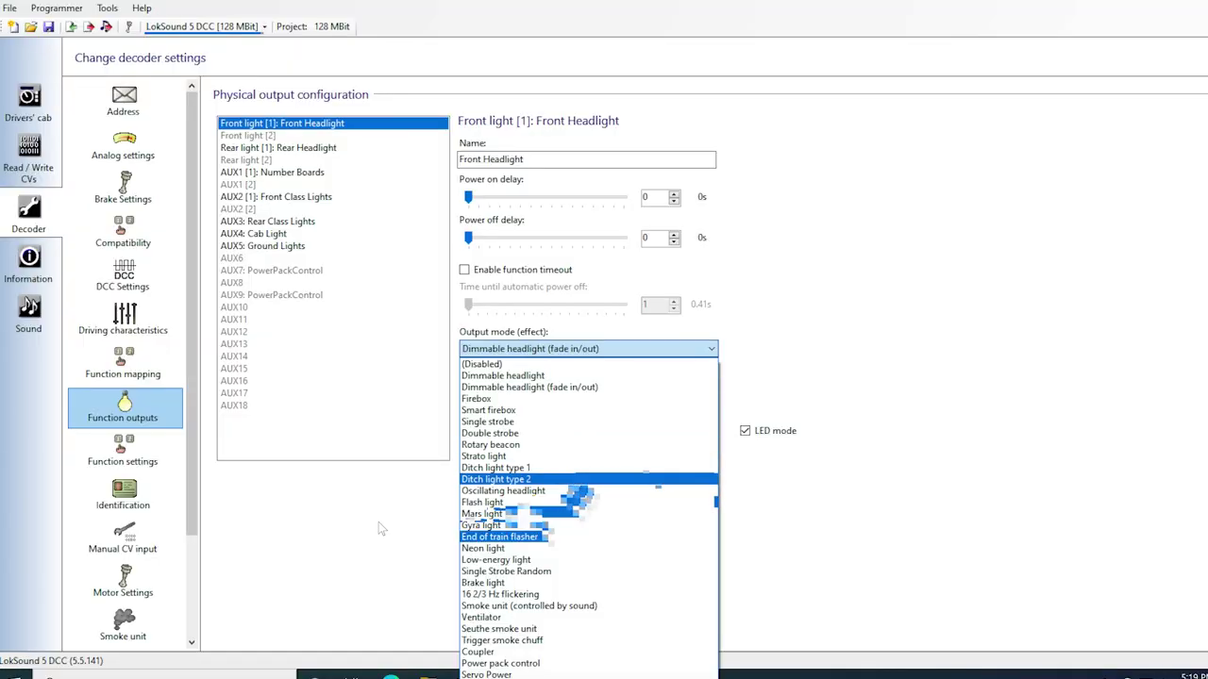
# Keep the headlight's dimmable fade effect and remove the Coupler 1 sound from F3
pyautogui.click(342, 530)
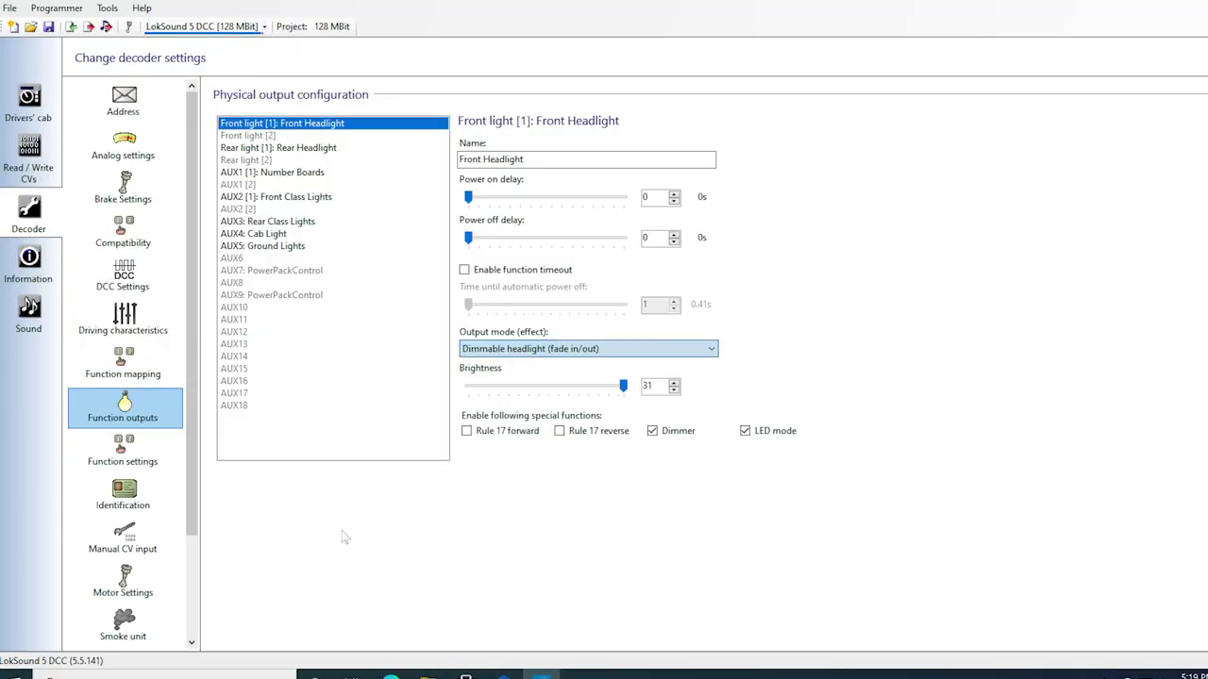
pyautogui.click(177, 373)
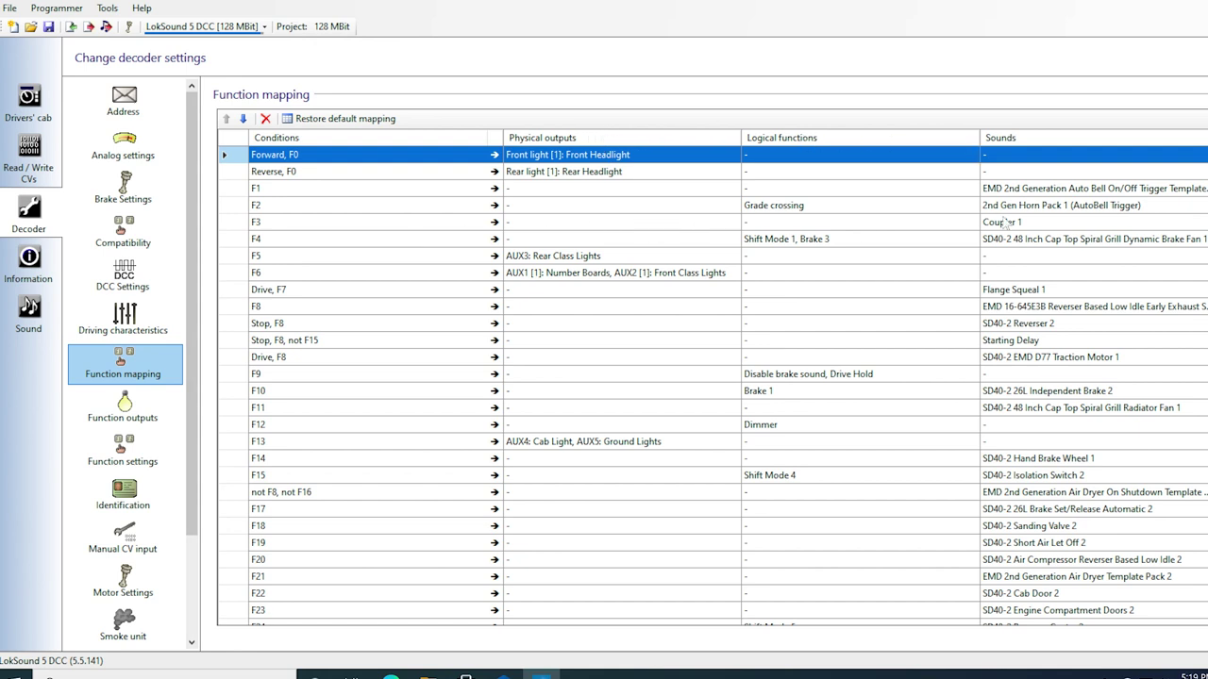
pyautogui.click(1038, 224)
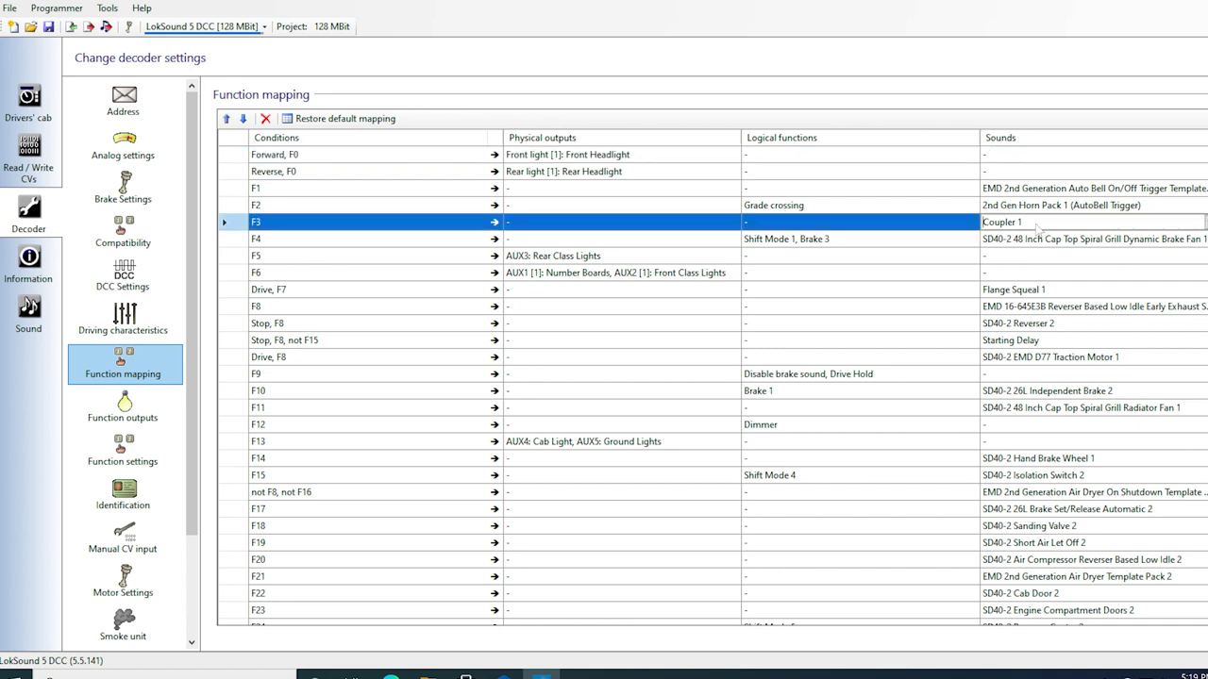
pyautogui.click(1038, 225)
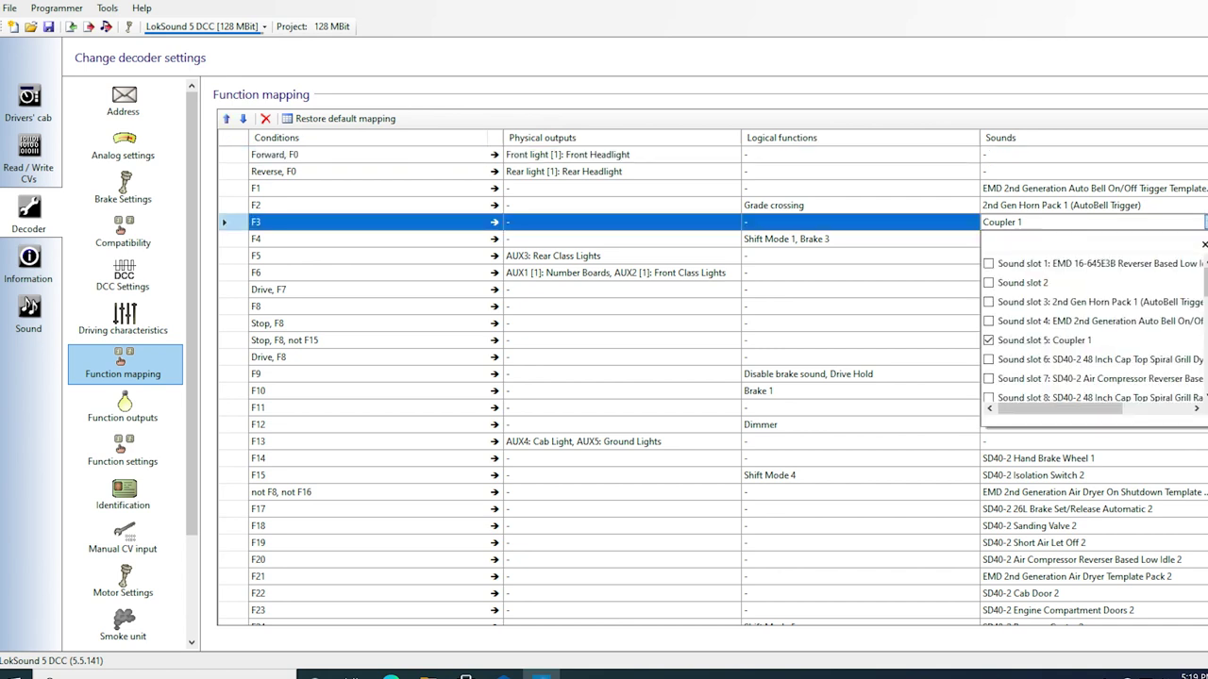
pyautogui.click(988, 340)
# Tick Sound slot 24: SD40-2 Short Air Let Off 2 for F3
pyautogui.scroll(-2, 1099, 368)
pyautogui.scroll(-2, 1102, 368)
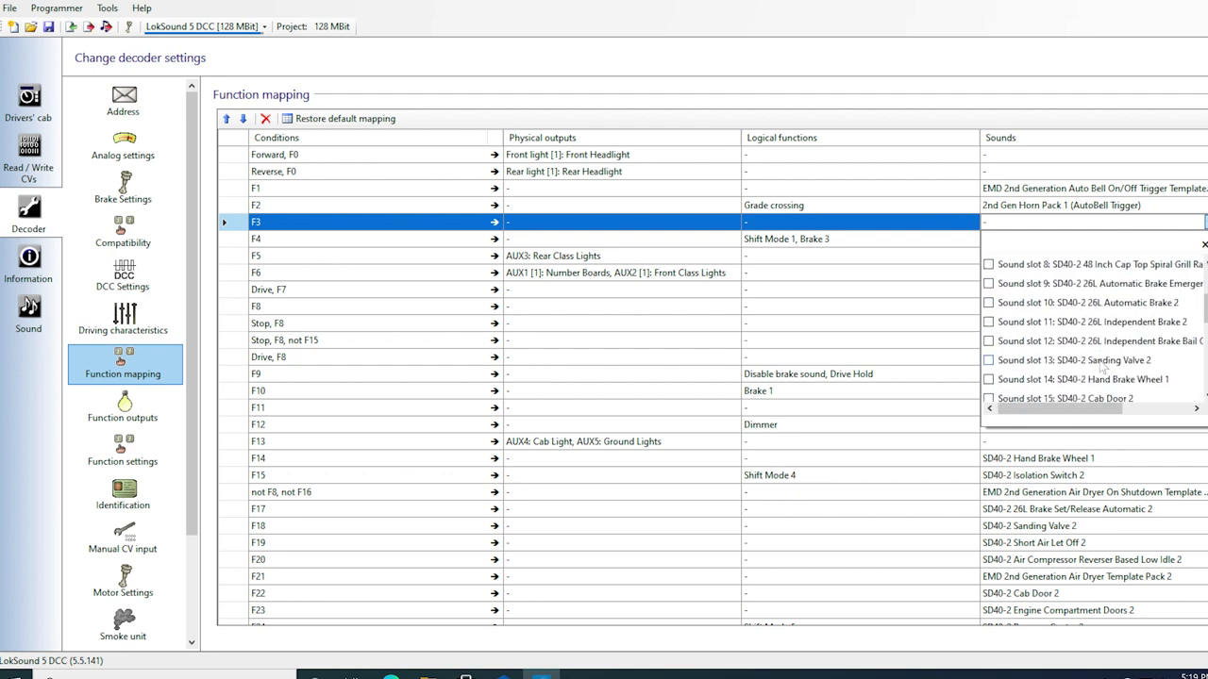
pyautogui.scroll(-4, 1100, 366)
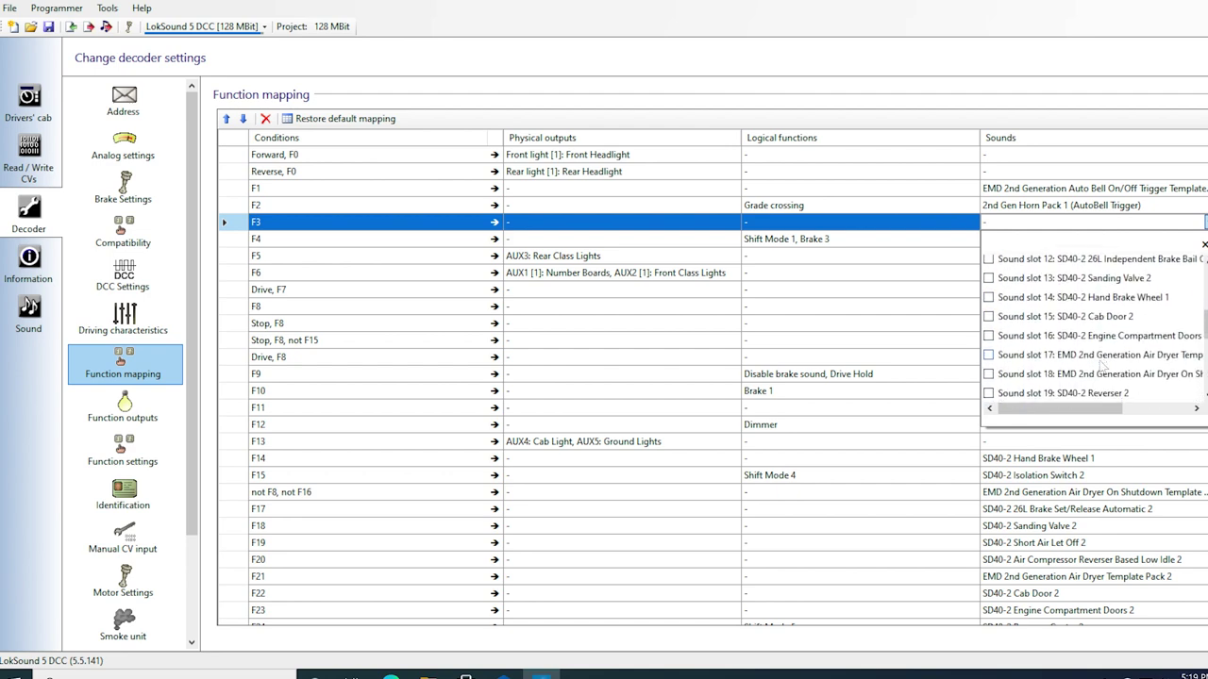
pyautogui.scroll(-5, 1100, 367)
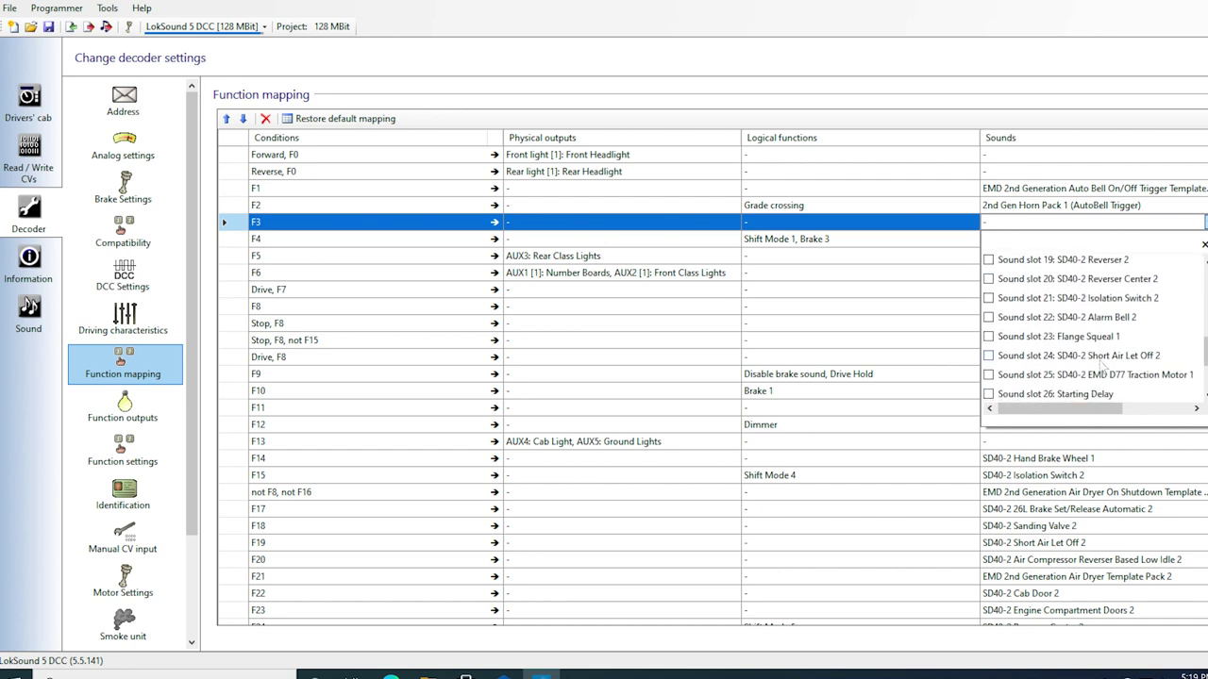
pyautogui.scroll(-3, 1102, 368)
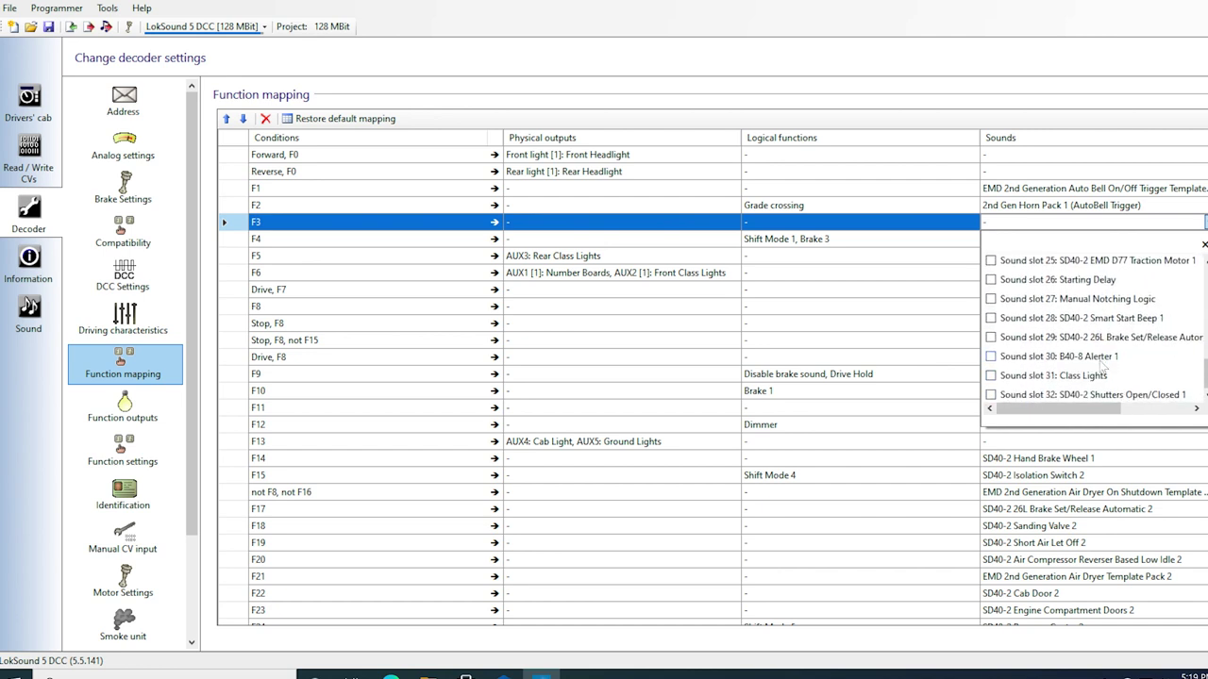
pyautogui.scroll(3, 1102, 366)
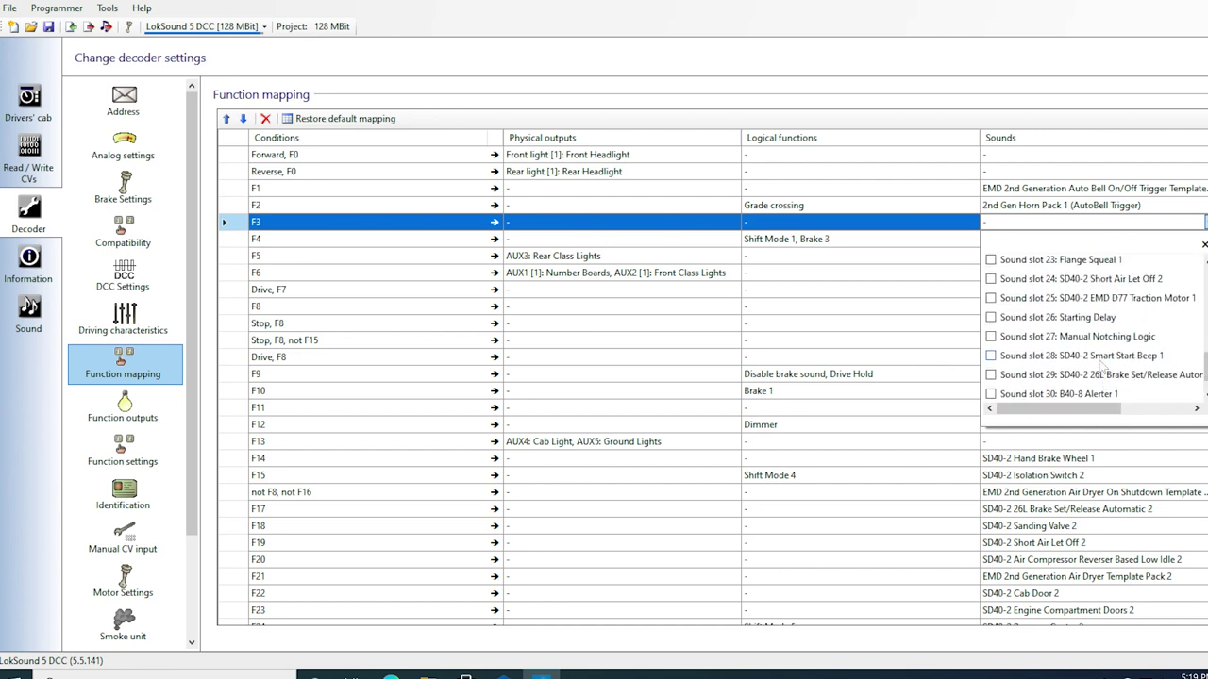
pyautogui.scroll(4, 1170, 366)
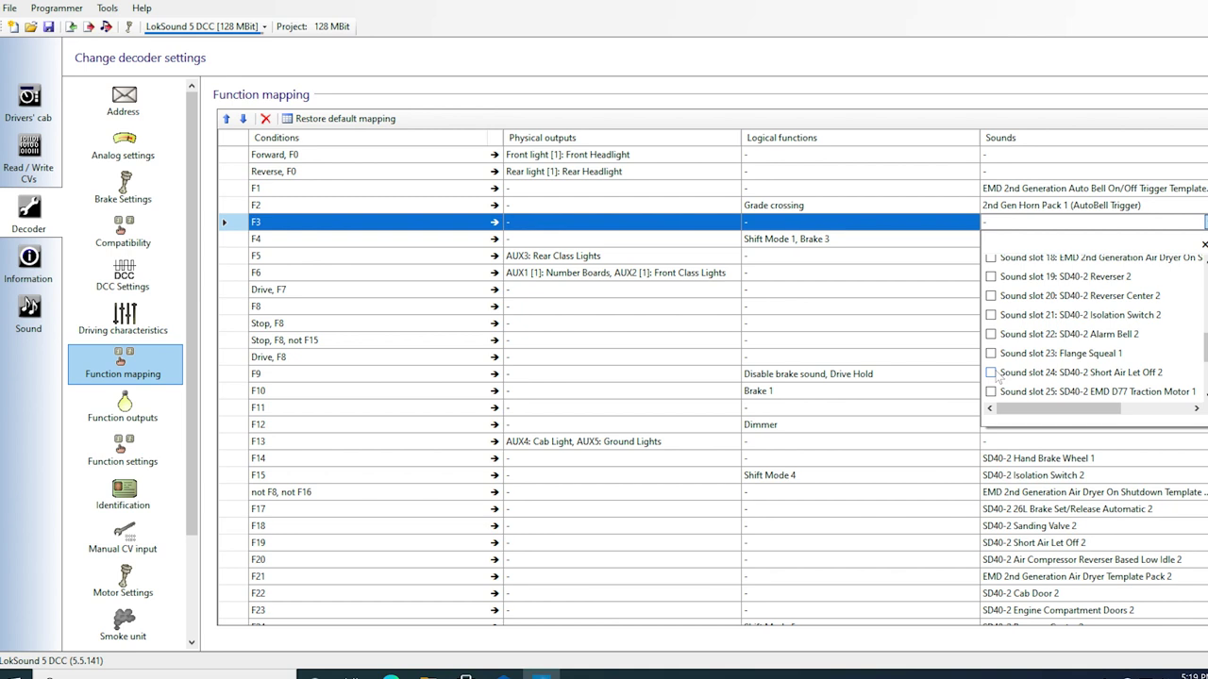
pyautogui.click(990, 373)
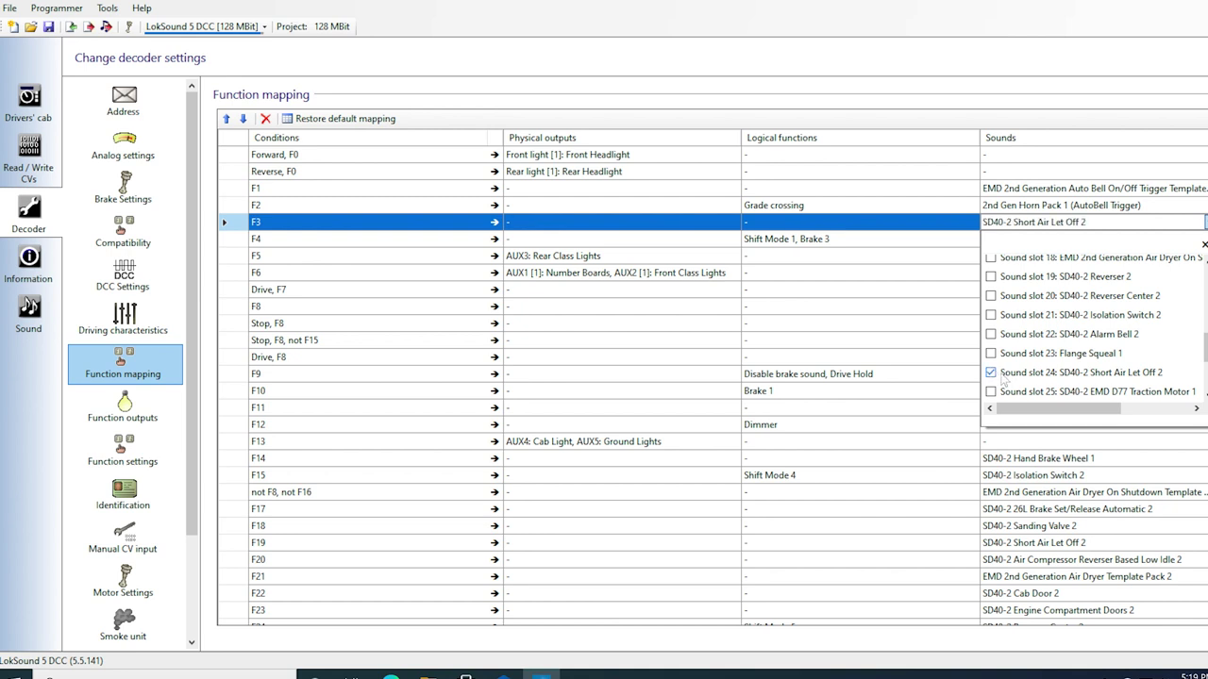
# Untick Brake 3 in F4's logical functions, leaving only Shift Mode 1
pyautogui.click(876, 242)
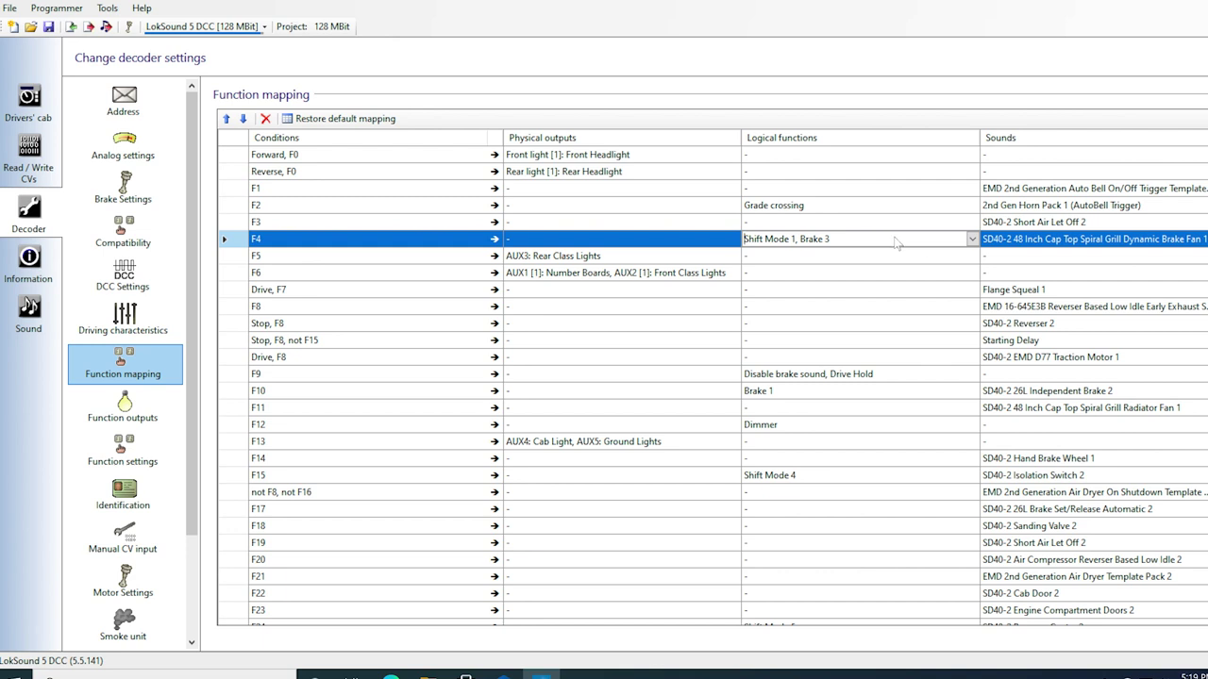
pyautogui.click(971, 240)
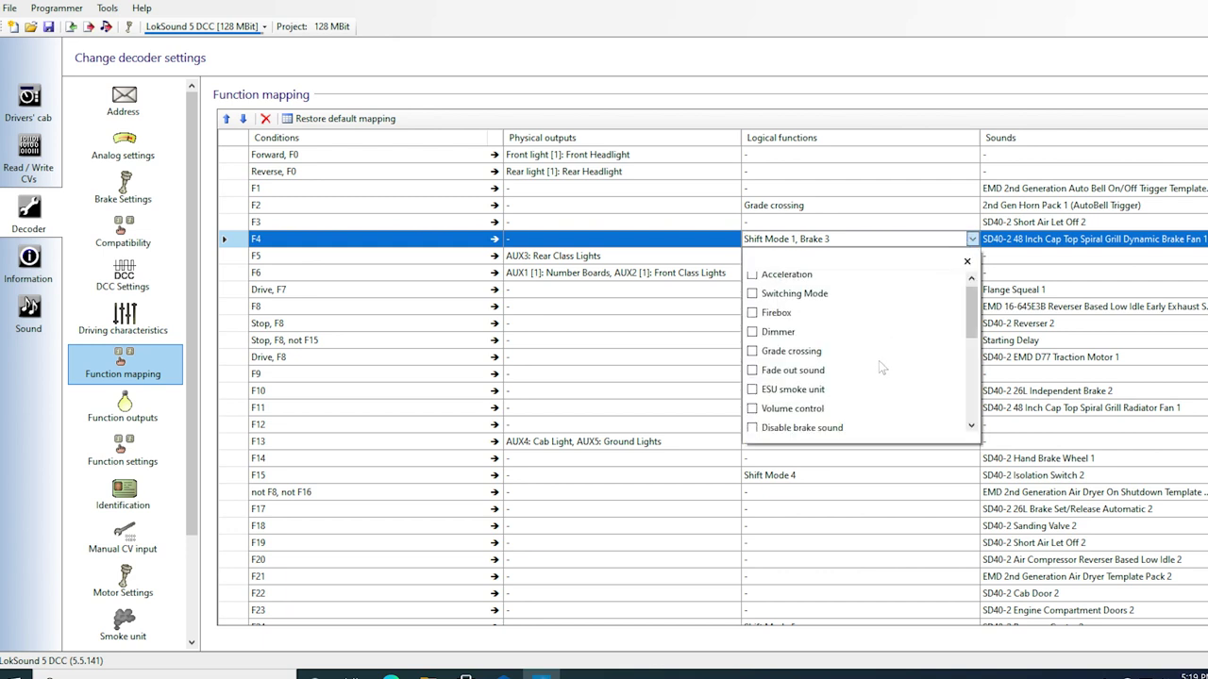
pyautogui.scroll(-3, 879, 360)
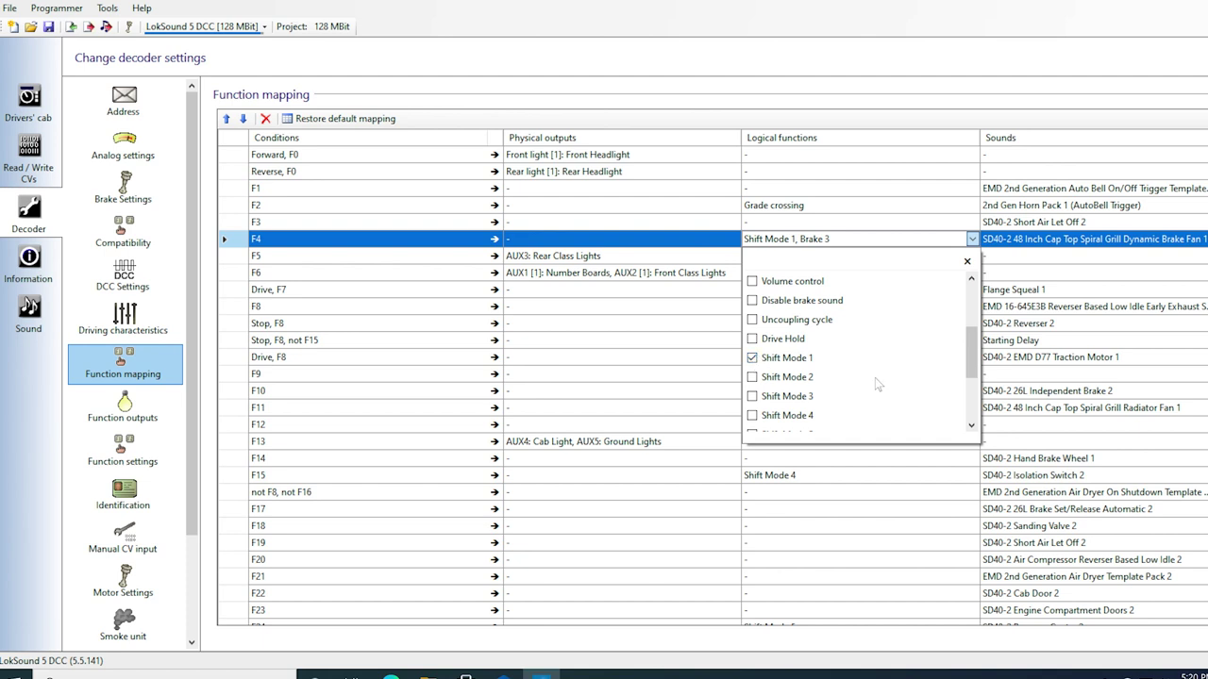
pyautogui.scroll(-3, 874, 377)
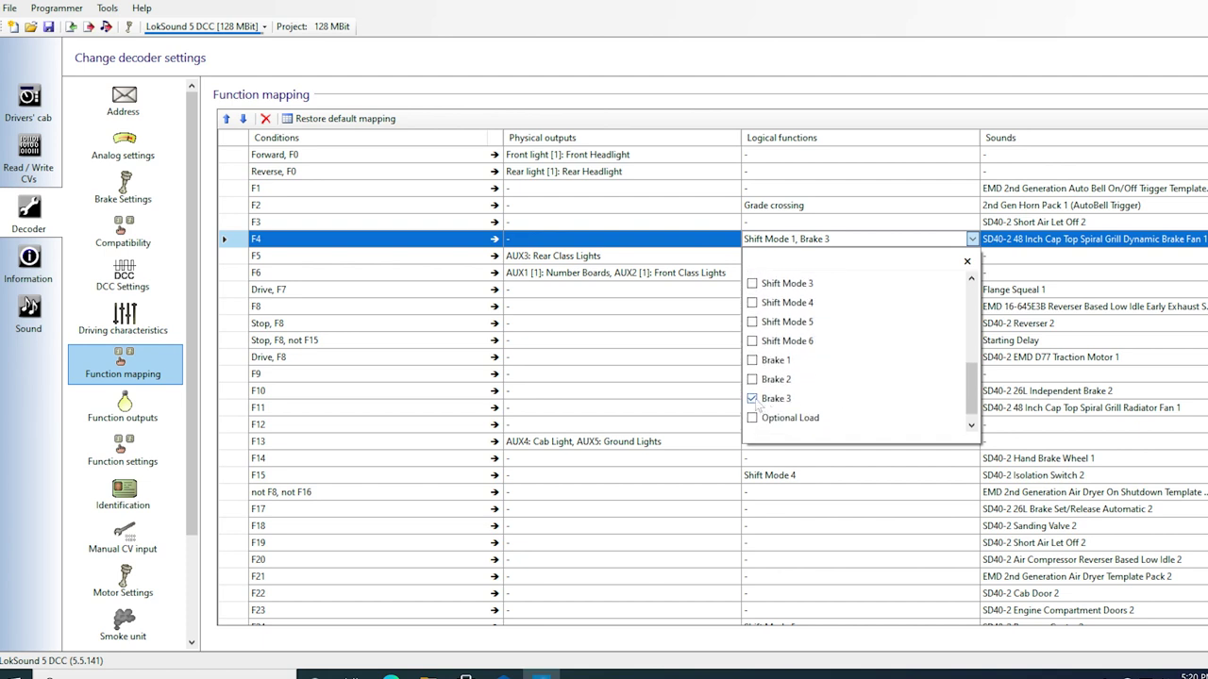
pyautogui.click(752, 398)
pyautogui.click(1072, 243)
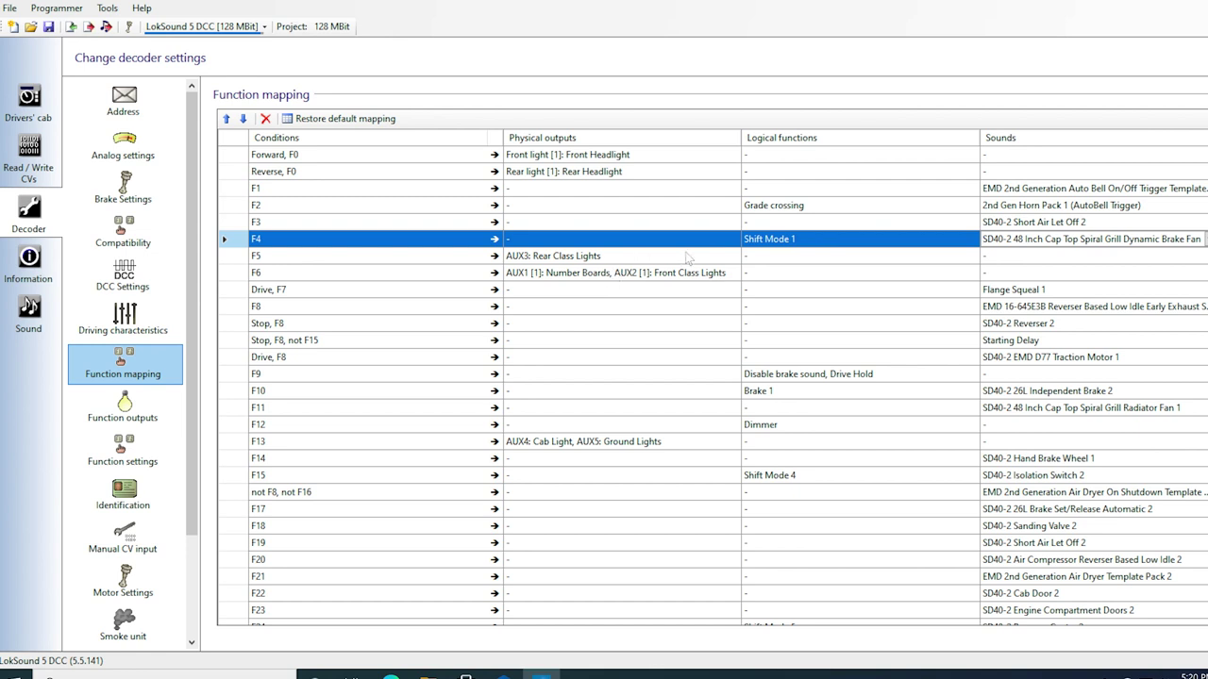
# Swap F5's AUX3 rear class lights for Drive Hold and drop AUX1 Number Boards from F6
pyautogui.click(714, 256)
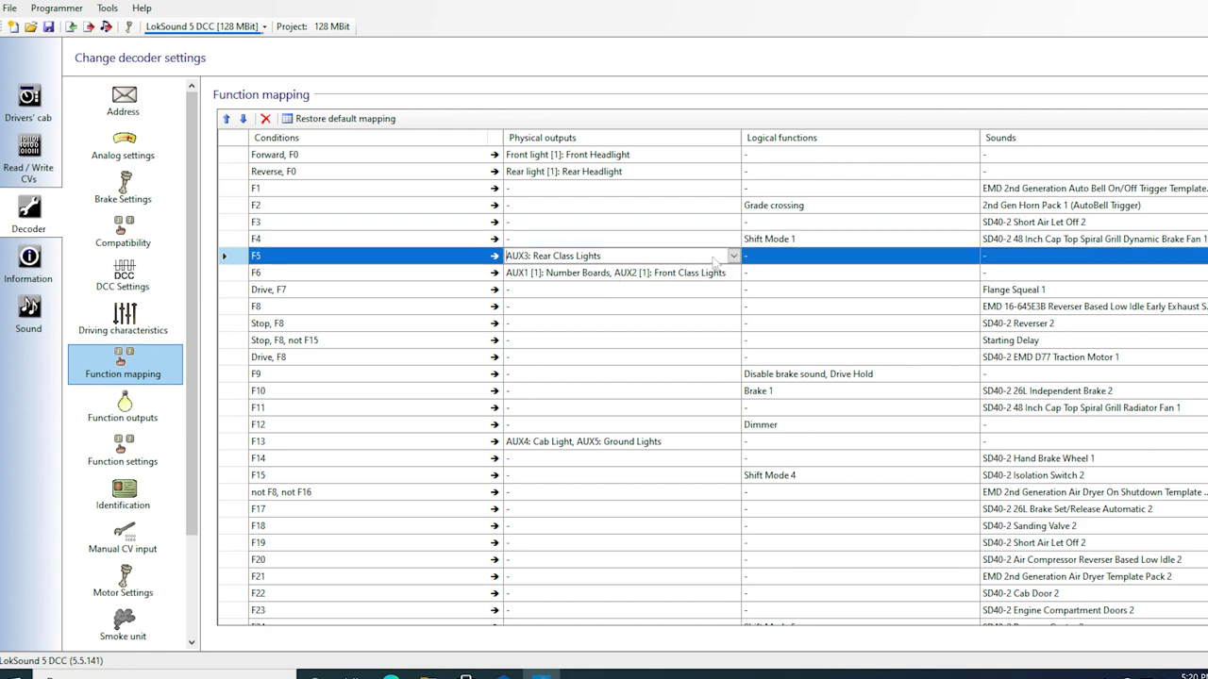
pyautogui.click(733, 255)
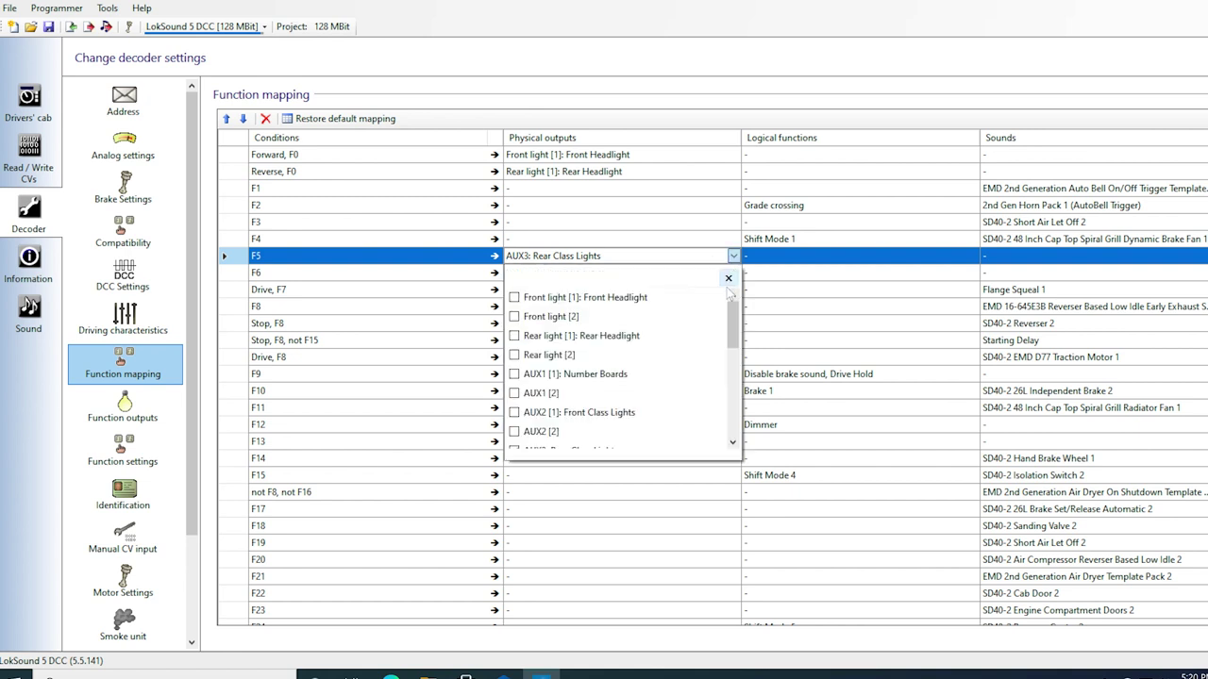
pyautogui.scroll(-3, 613, 373)
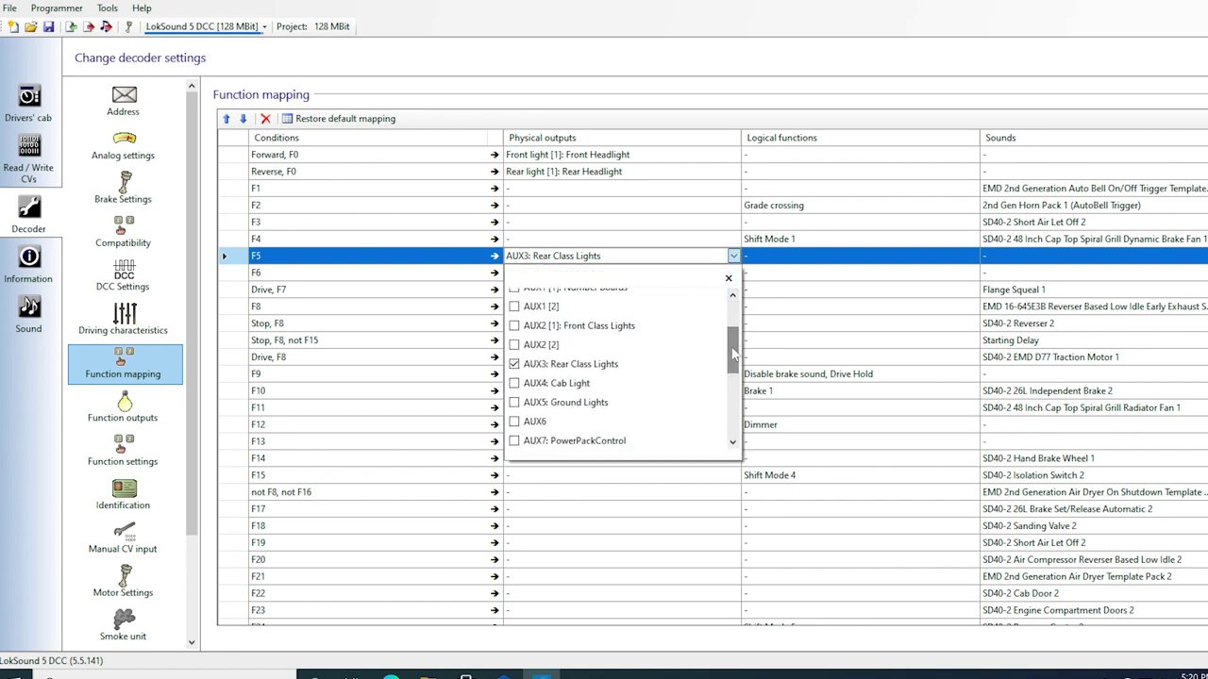
pyautogui.click(582, 368)
pyautogui.click(793, 256)
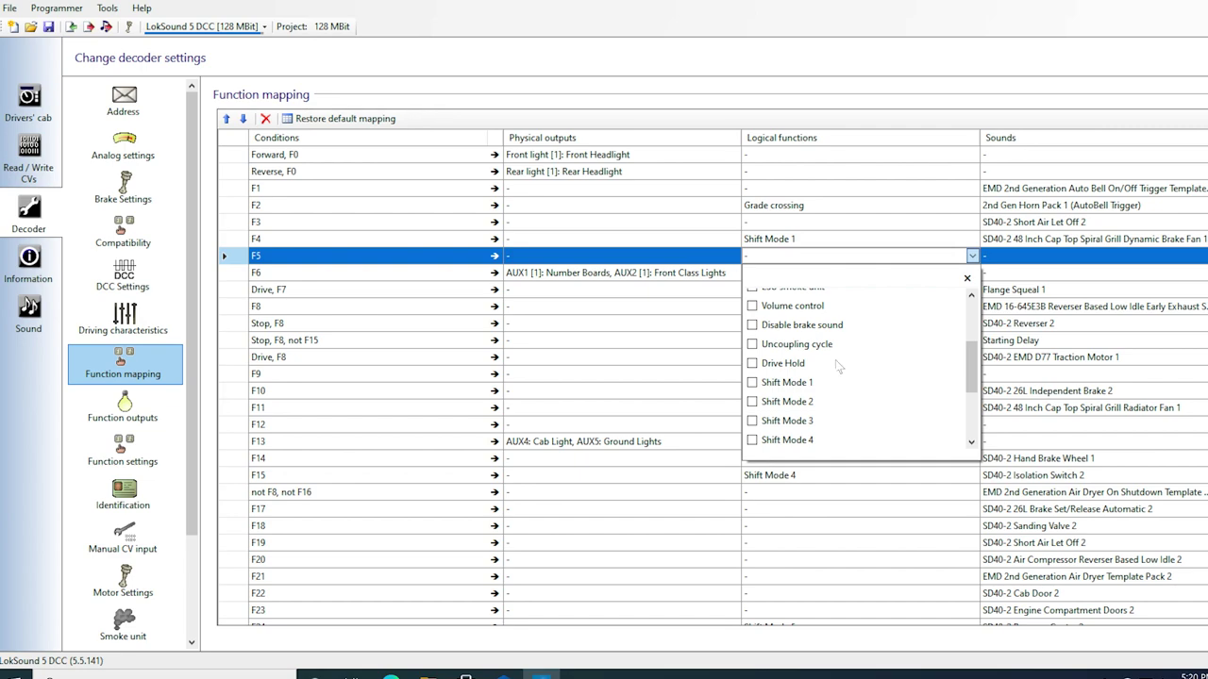
pyautogui.click(752, 352)
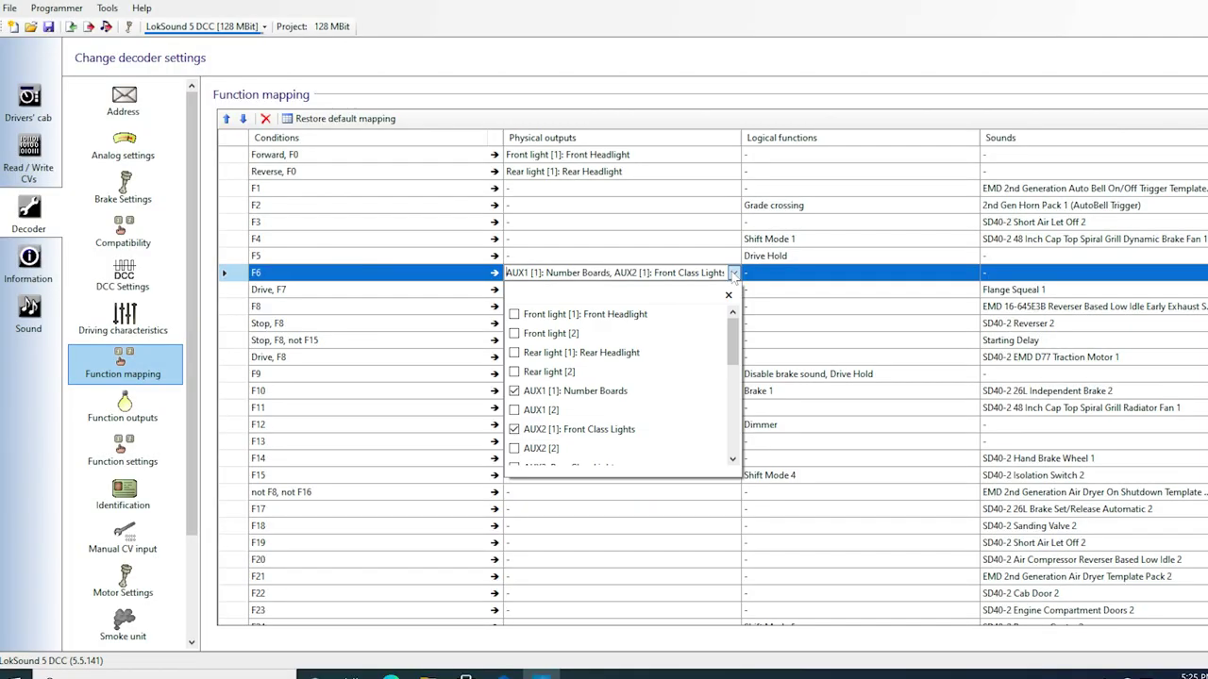
pyautogui.click(514, 391)
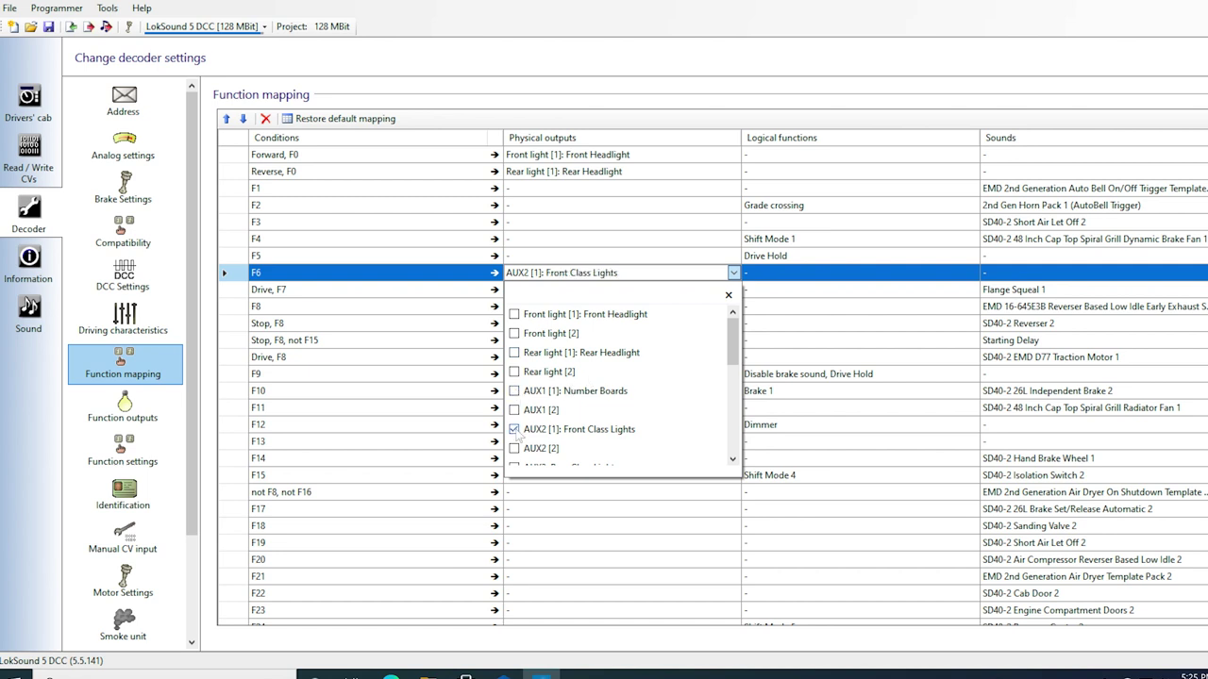
# Remove the front class lights from F6 and set F7's Driving condition to Ignore
pyautogui.click(514, 430)
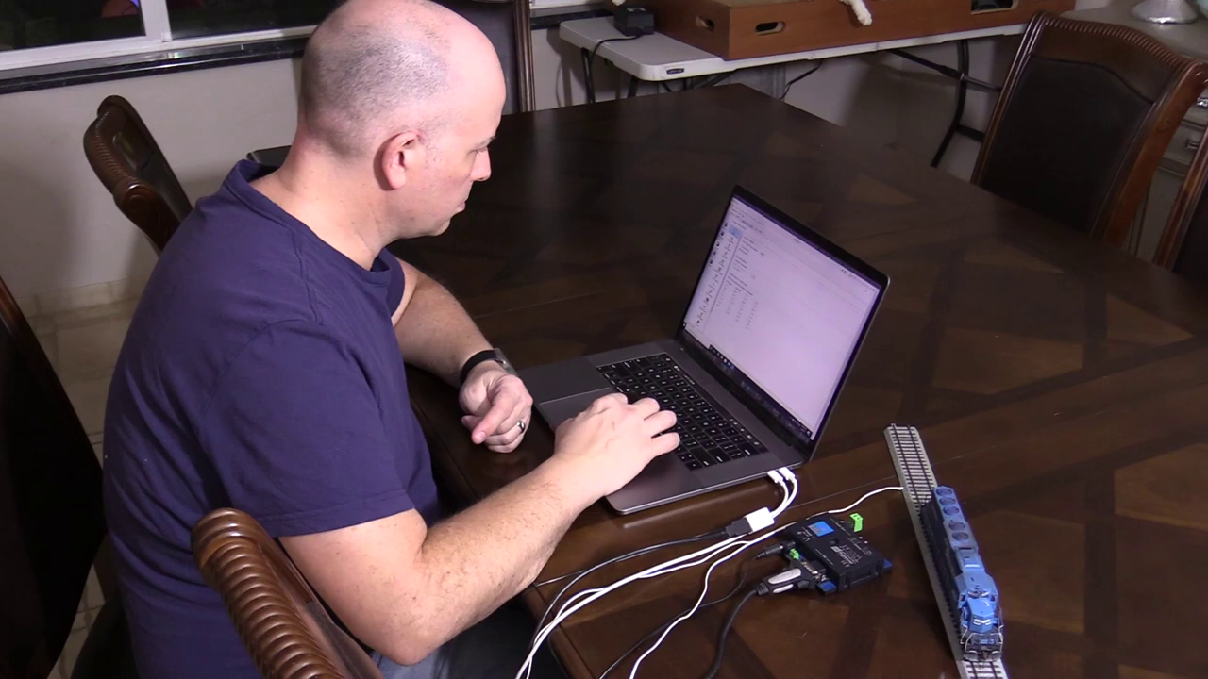
pyautogui.click(485, 295)
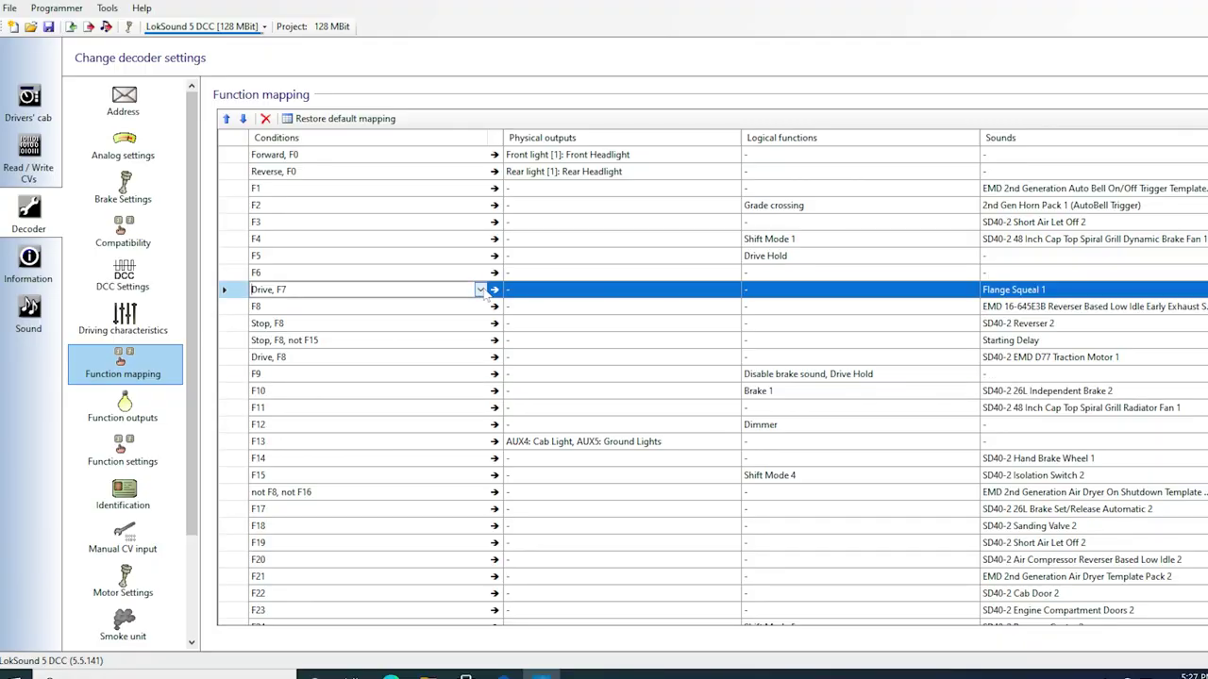
pyautogui.click(481, 291)
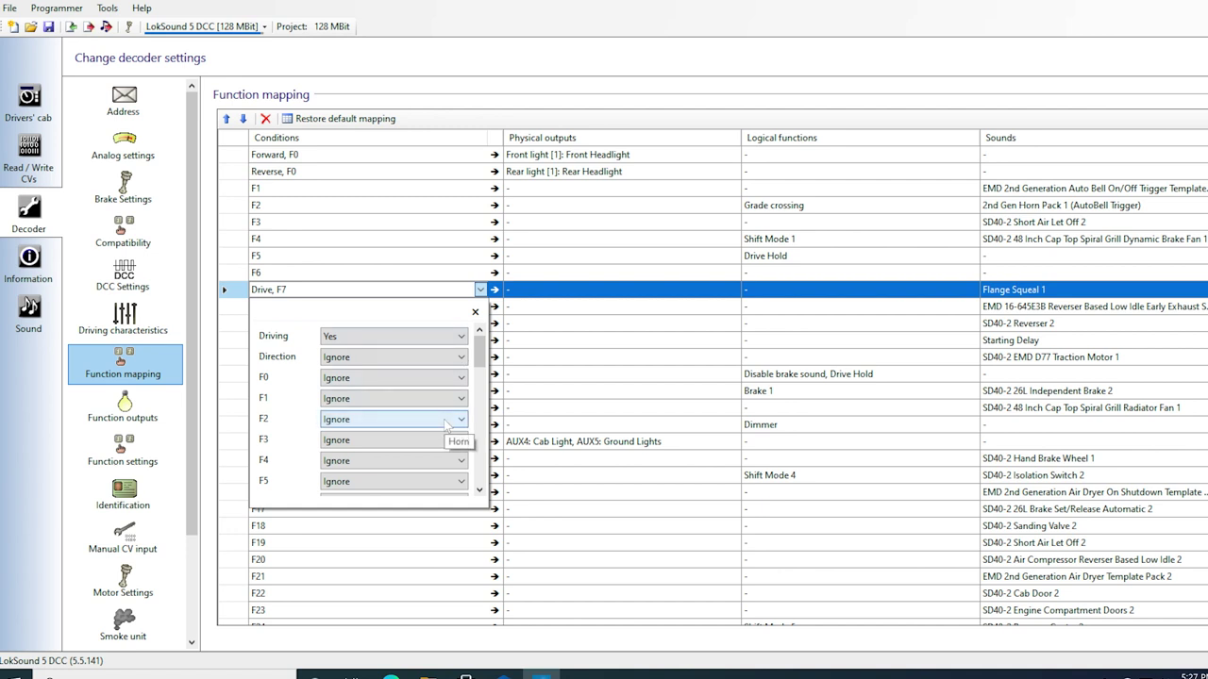
pyautogui.click(457, 338)
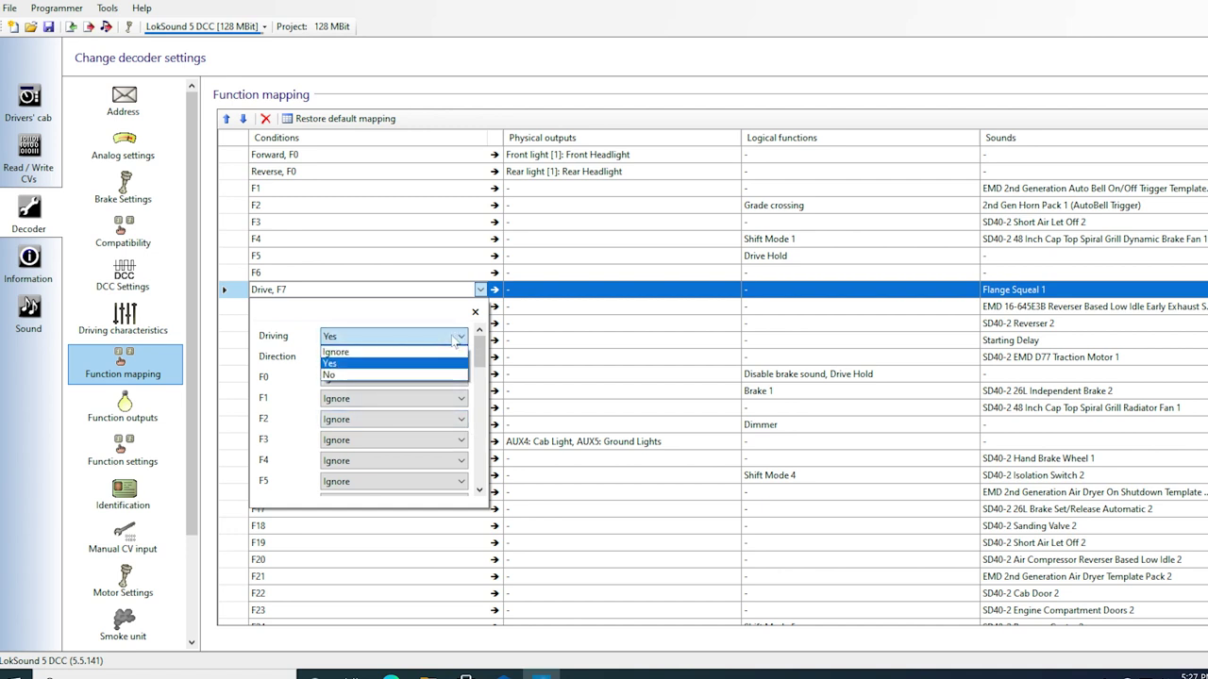
pyautogui.click(440, 350)
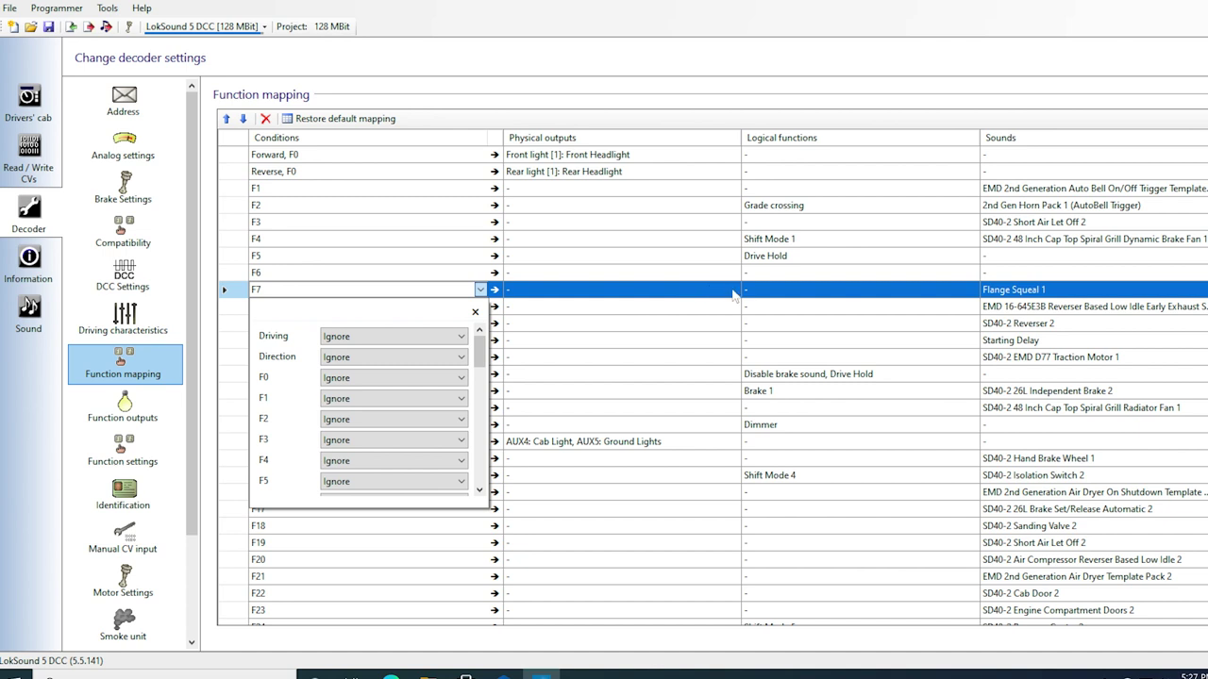
pyautogui.click(1063, 293)
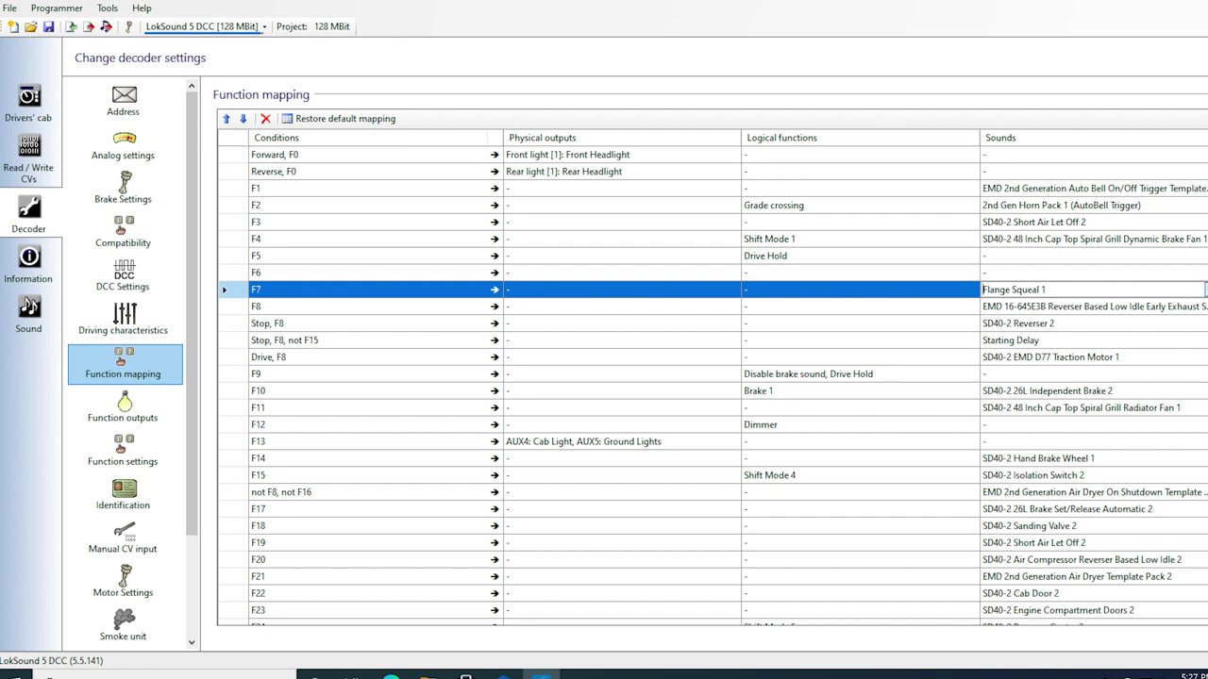
# Assign AUX2 [1]: Front Class Lights to F7's physical outputs
pyautogui.scroll(-4, 1095, 421)
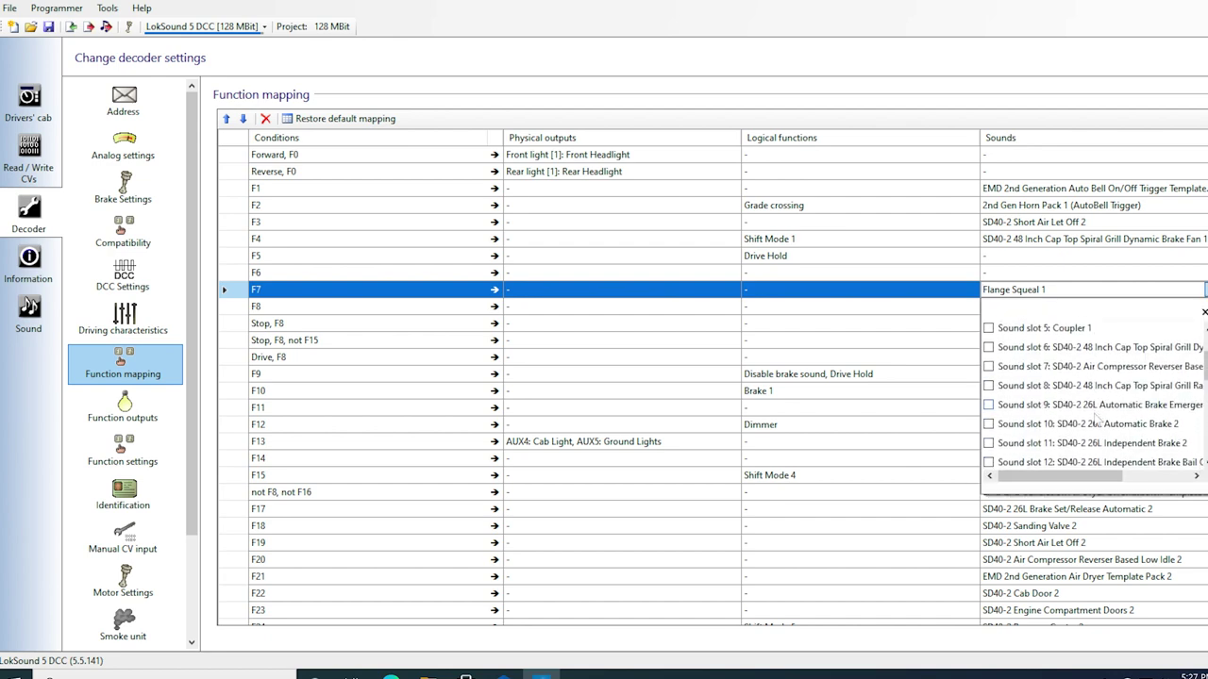
pyautogui.scroll(-3, 1097, 422)
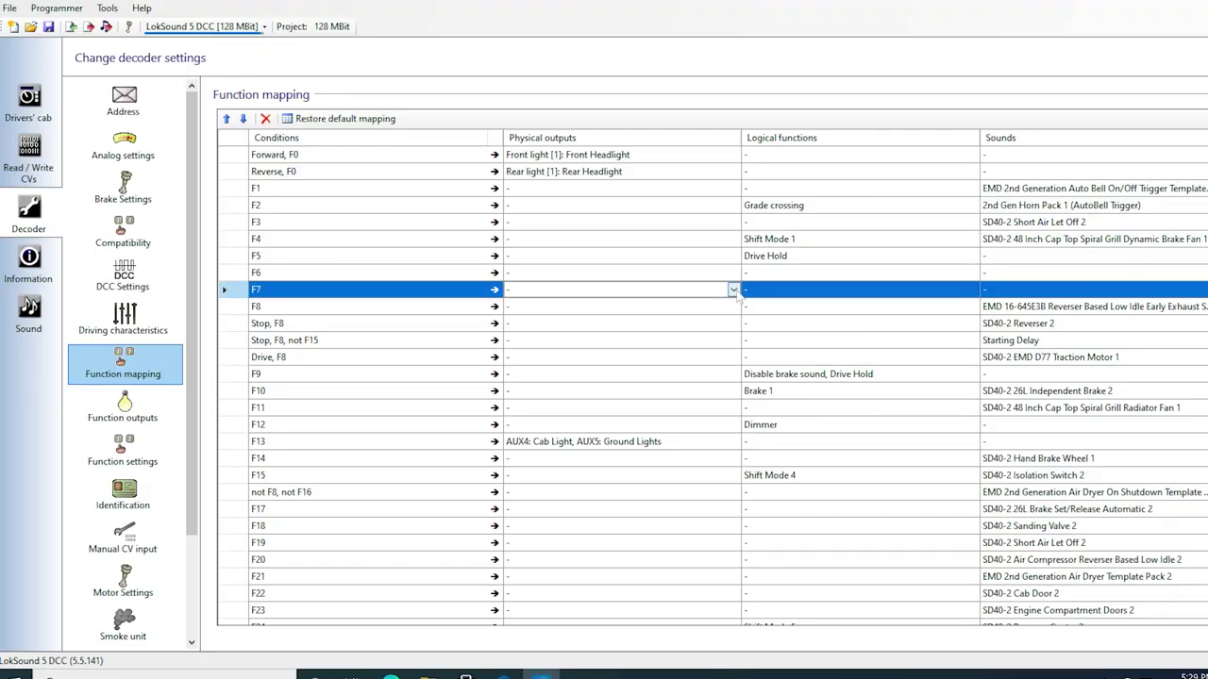
pyautogui.click(734, 289)
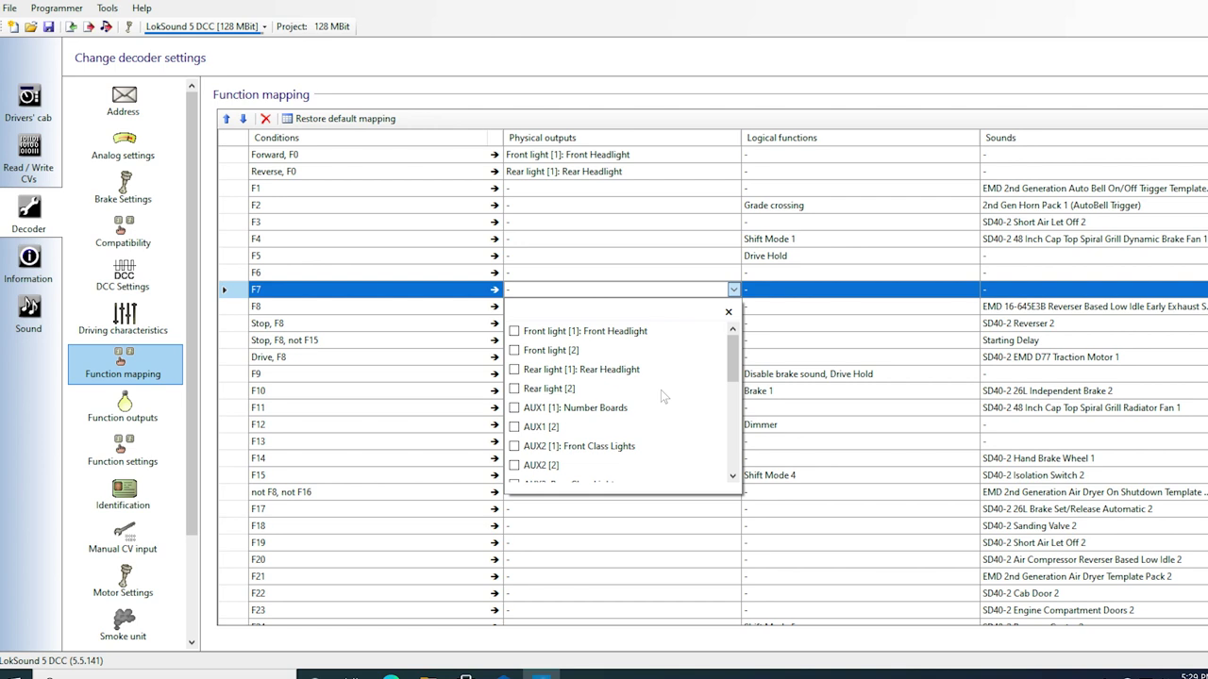
pyautogui.scroll(-2, 660, 390)
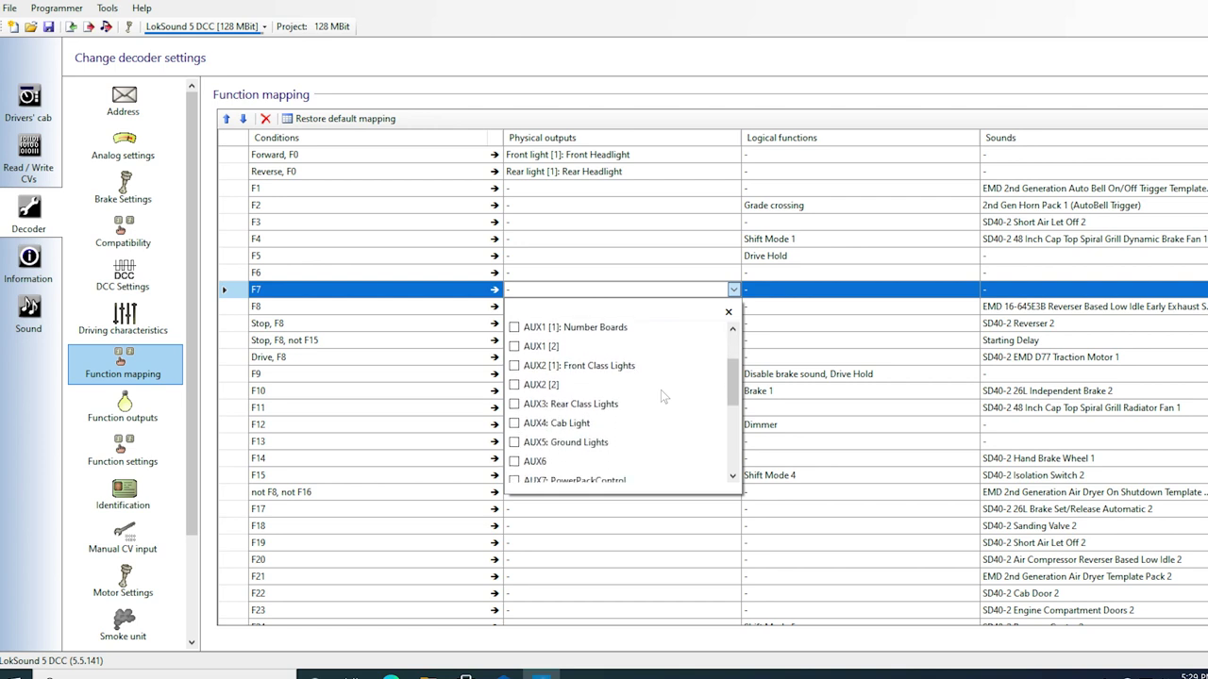
pyautogui.click(620, 370)
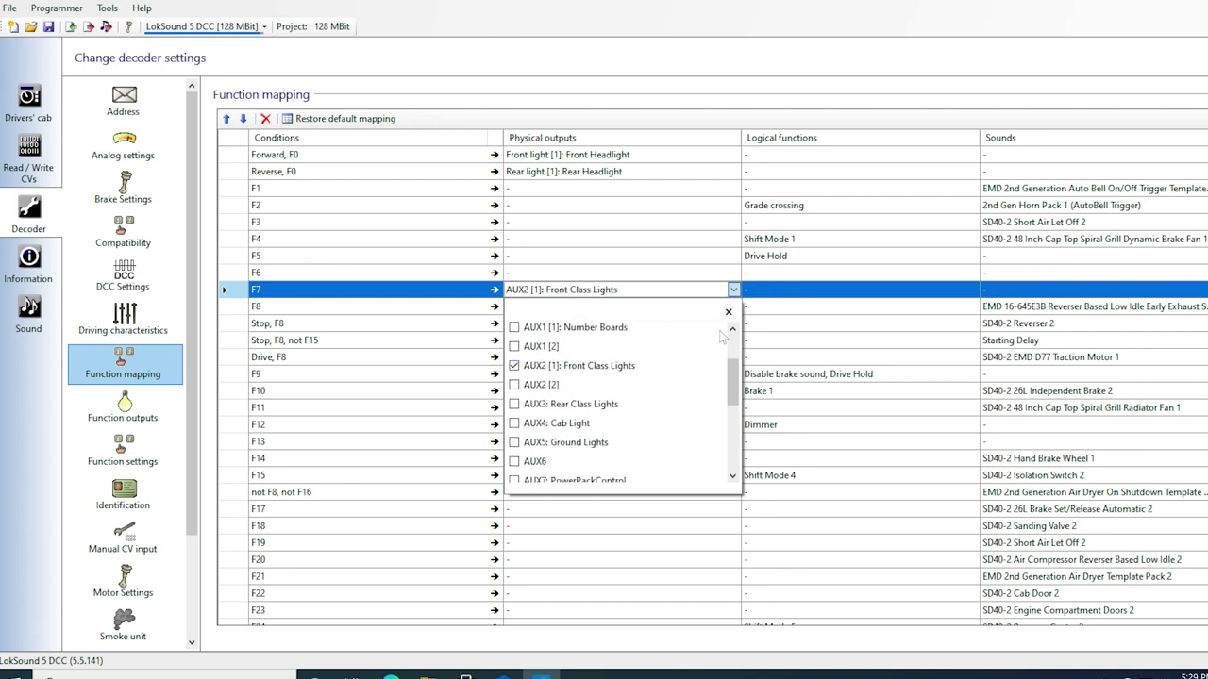
pyautogui.click(766, 294)
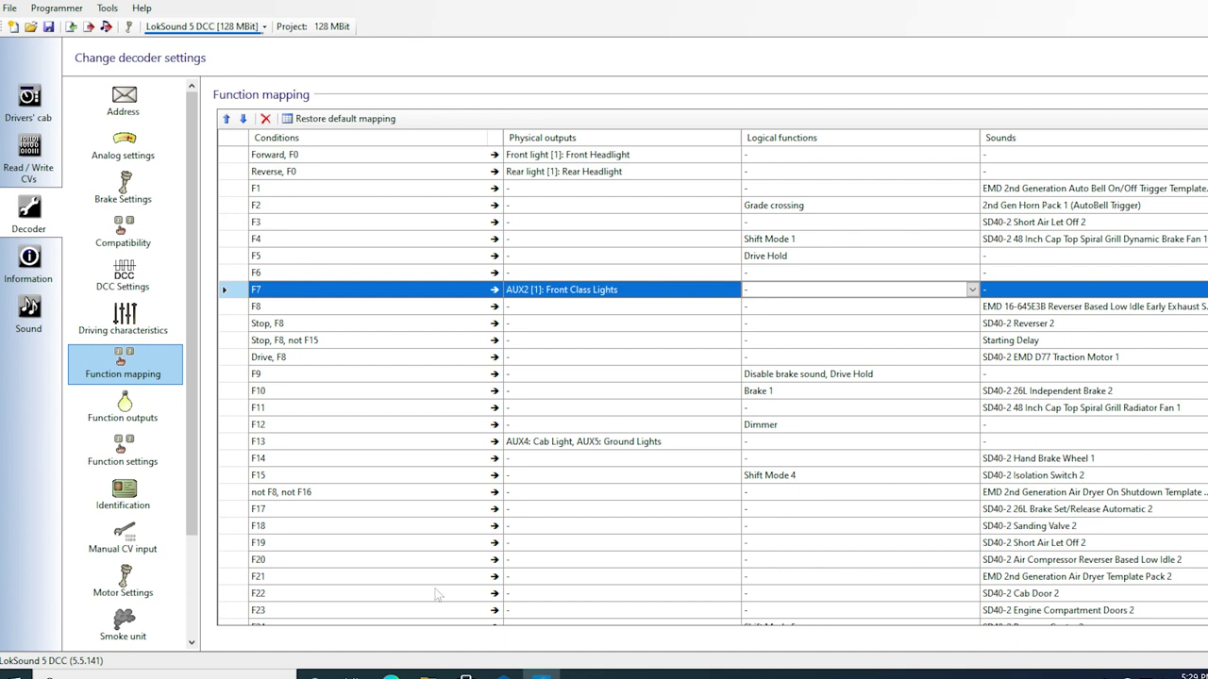
pyautogui.click(639, 310)
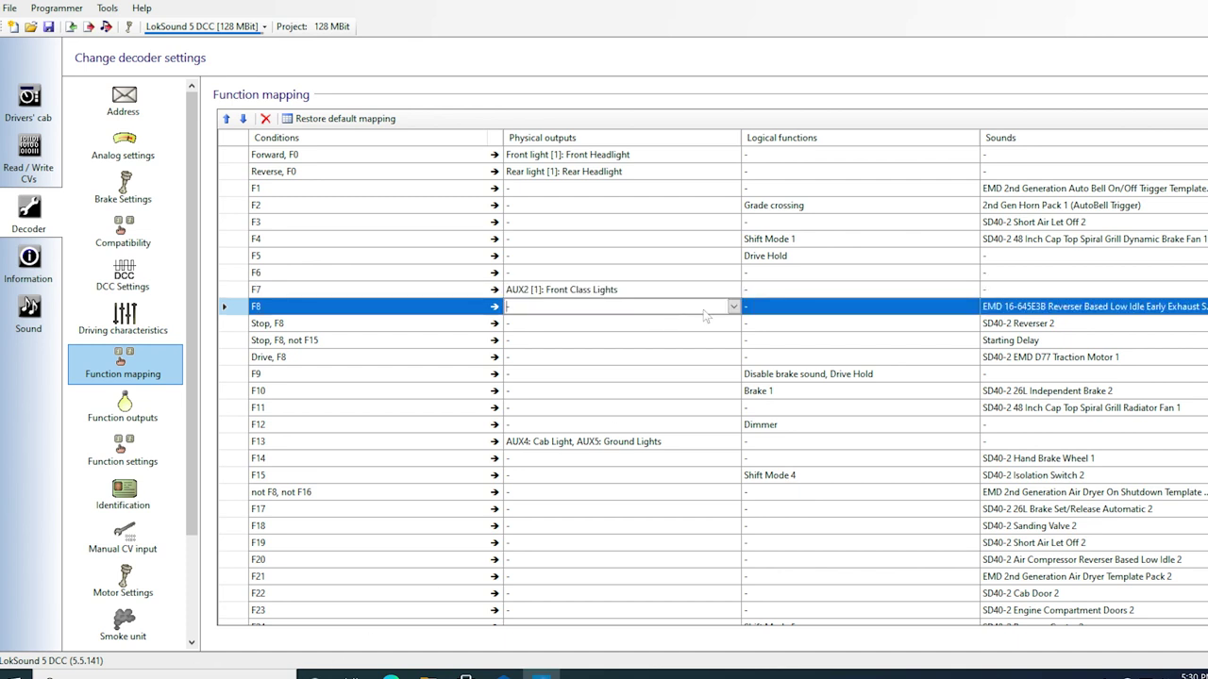
# Remove Disable brake sound and Drive Hold from F9's logical functions
pyautogui.click(733, 308)
pyautogui.click(907, 374)
pyautogui.click(971, 375)
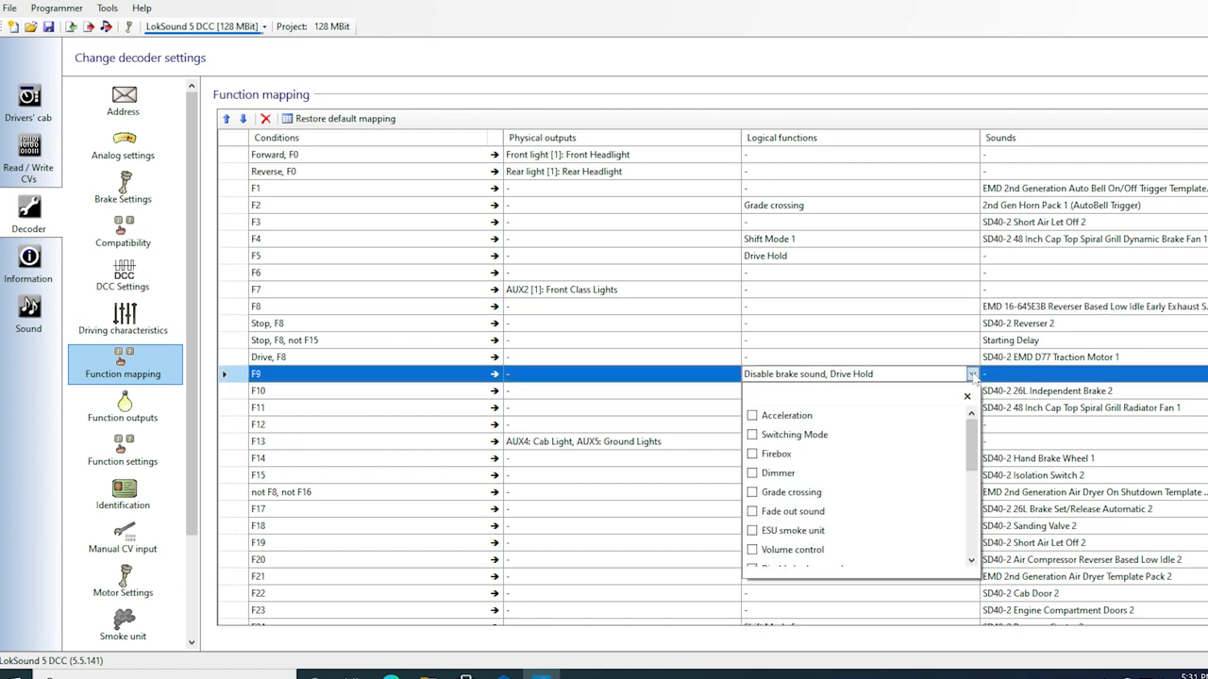
pyautogui.scroll(-3, 910, 470)
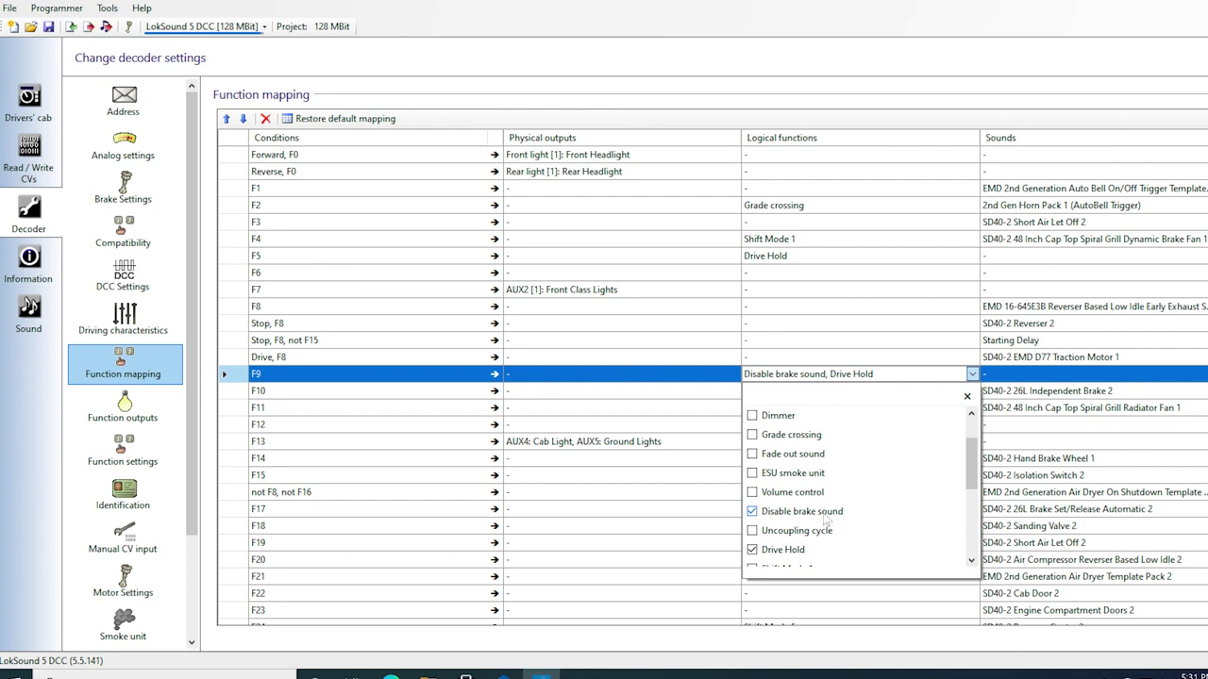
pyautogui.click(826, 512)
pyautogui.click(766, 550)
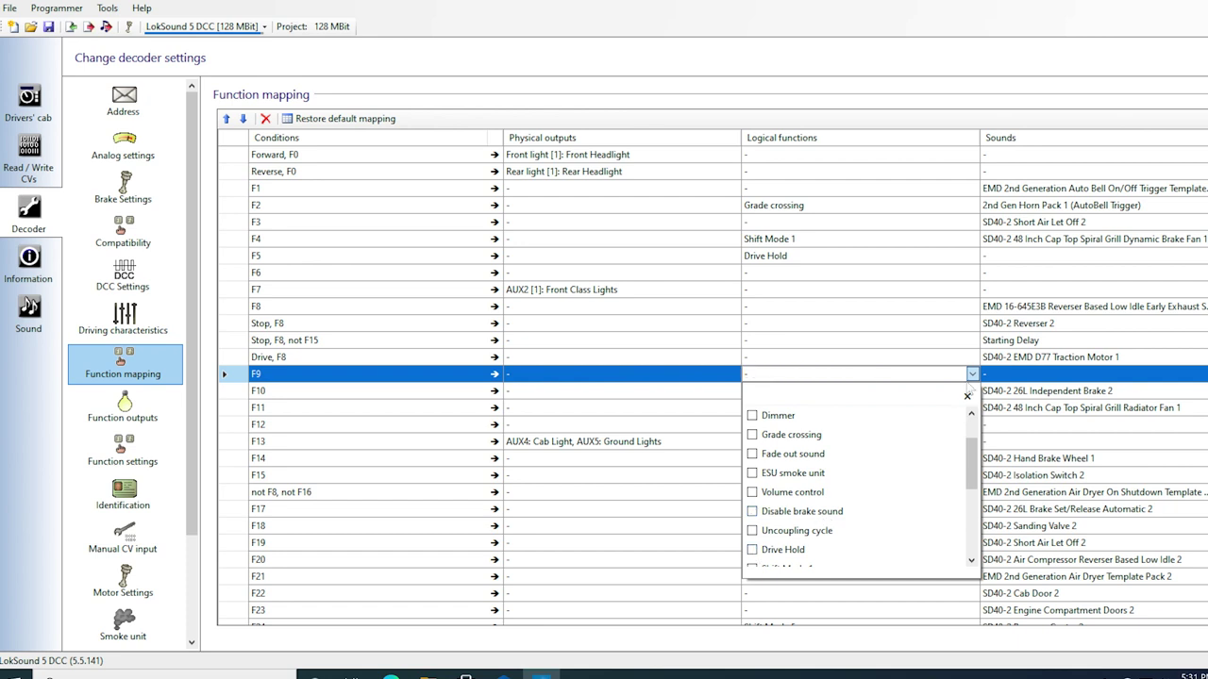
# Assign the AUX3 rear class lights output to F10
pyautogui.click(734, 391)
pyautogui.scroll(-3, 660, 481)
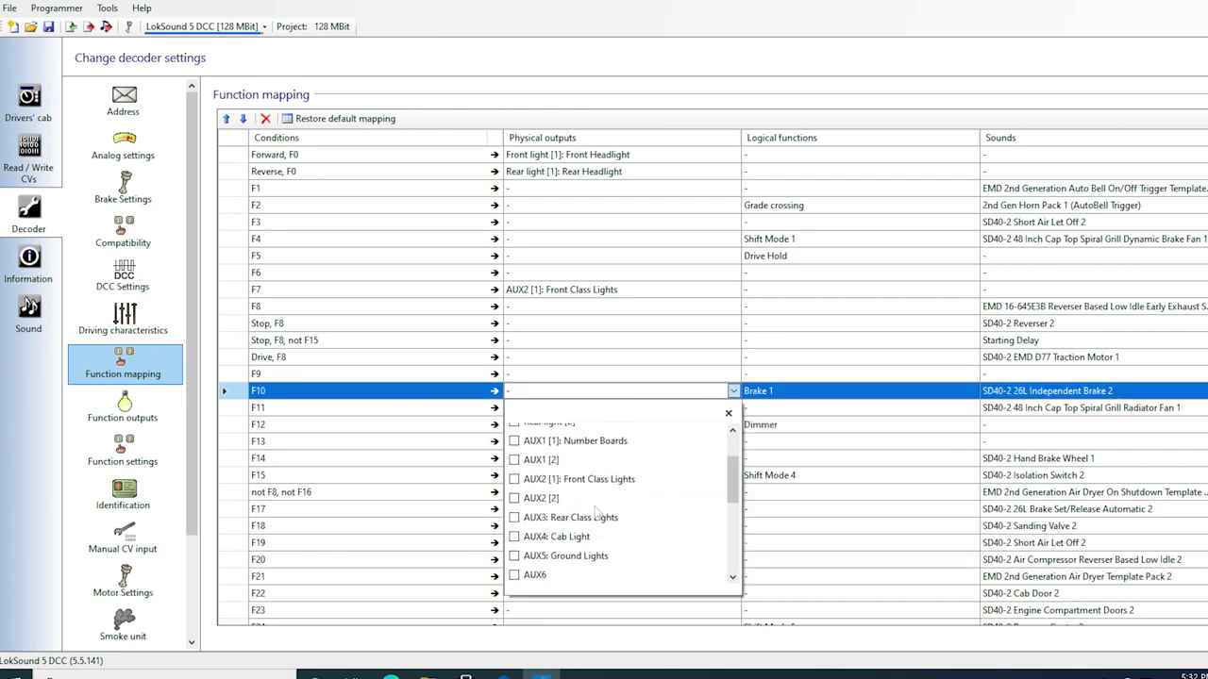
pyautogui.click(515, 518)
pyautogui.click(829, 397)
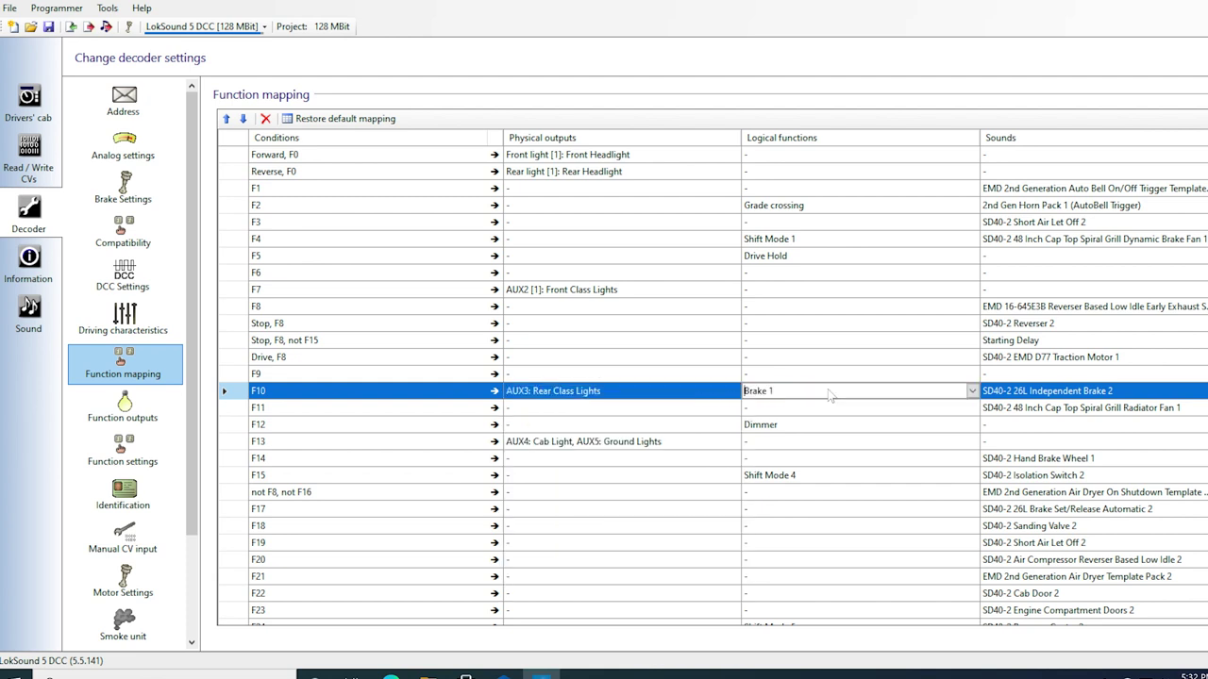
# Clear F10's brake function and remove the radiator fan sound from F11
pyautogui.click(971, 391)
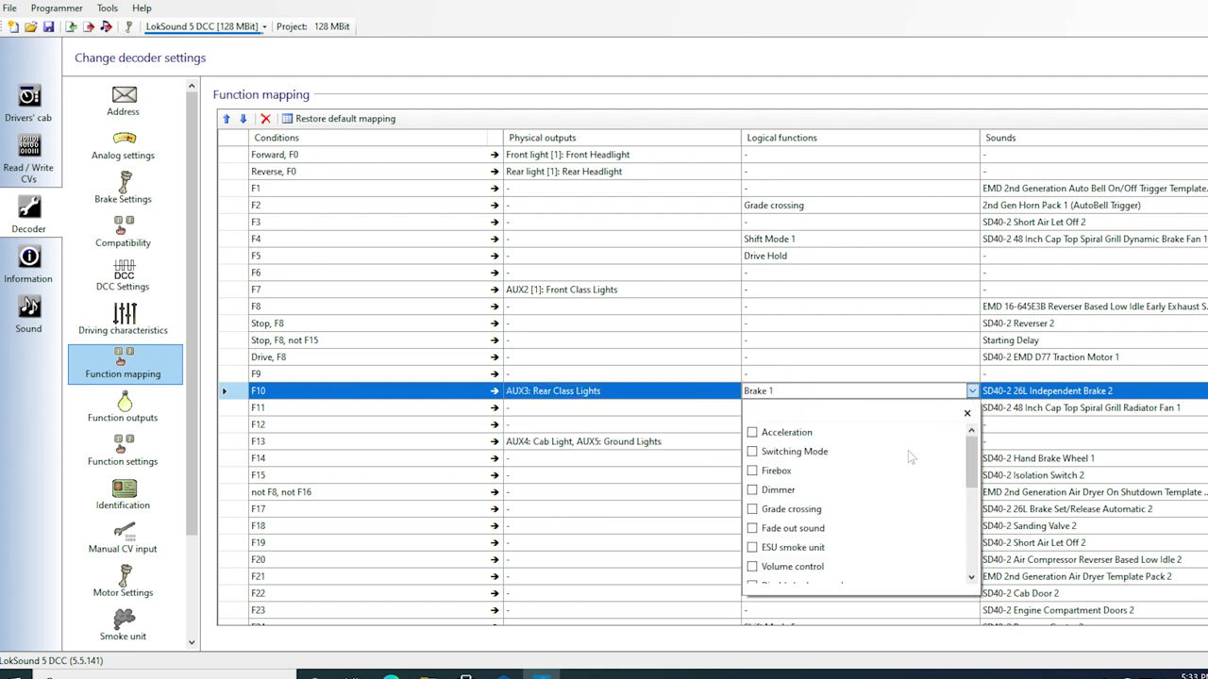
pyautogui.scroll(-5, 876, 548)
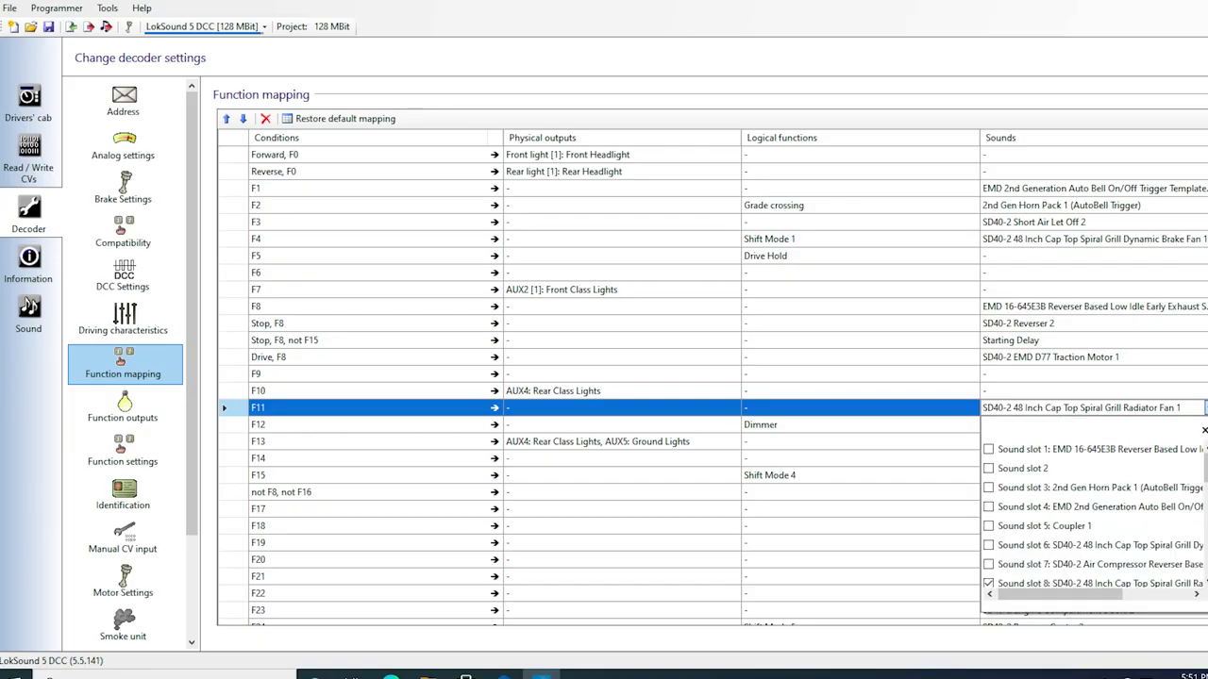
pyautogui.scroll(-1, 1120, 528)
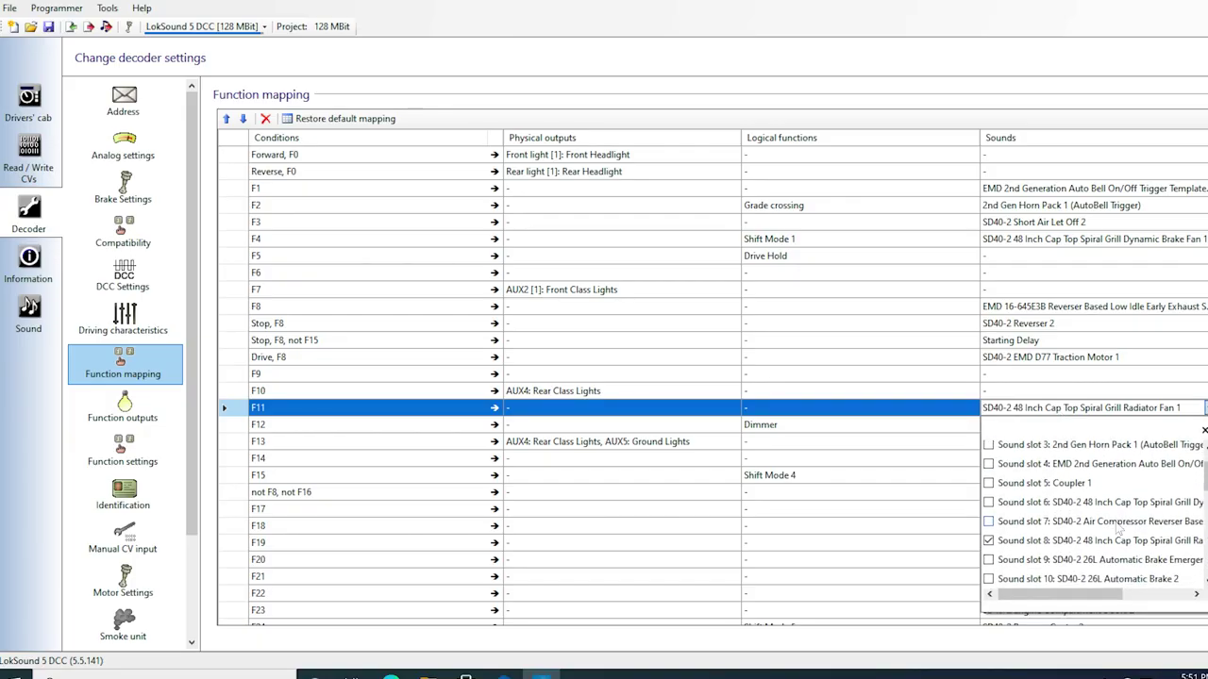
pyautogui.click(988, 540)
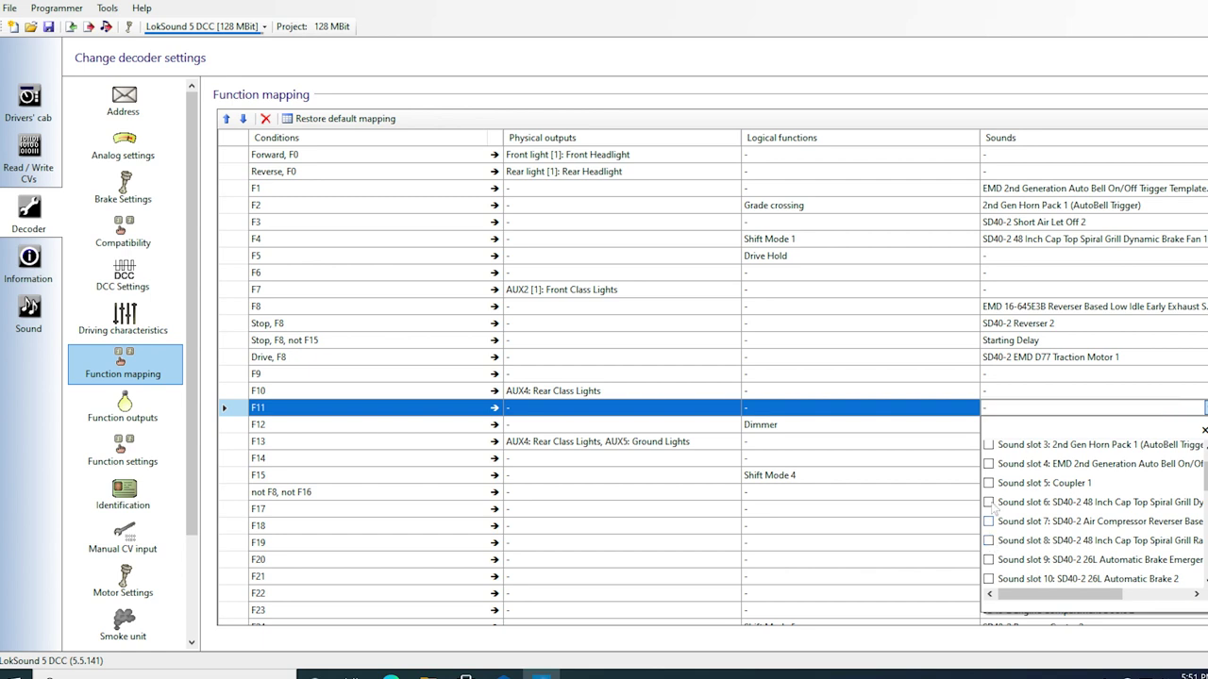
pyautogui.click(962, 413)
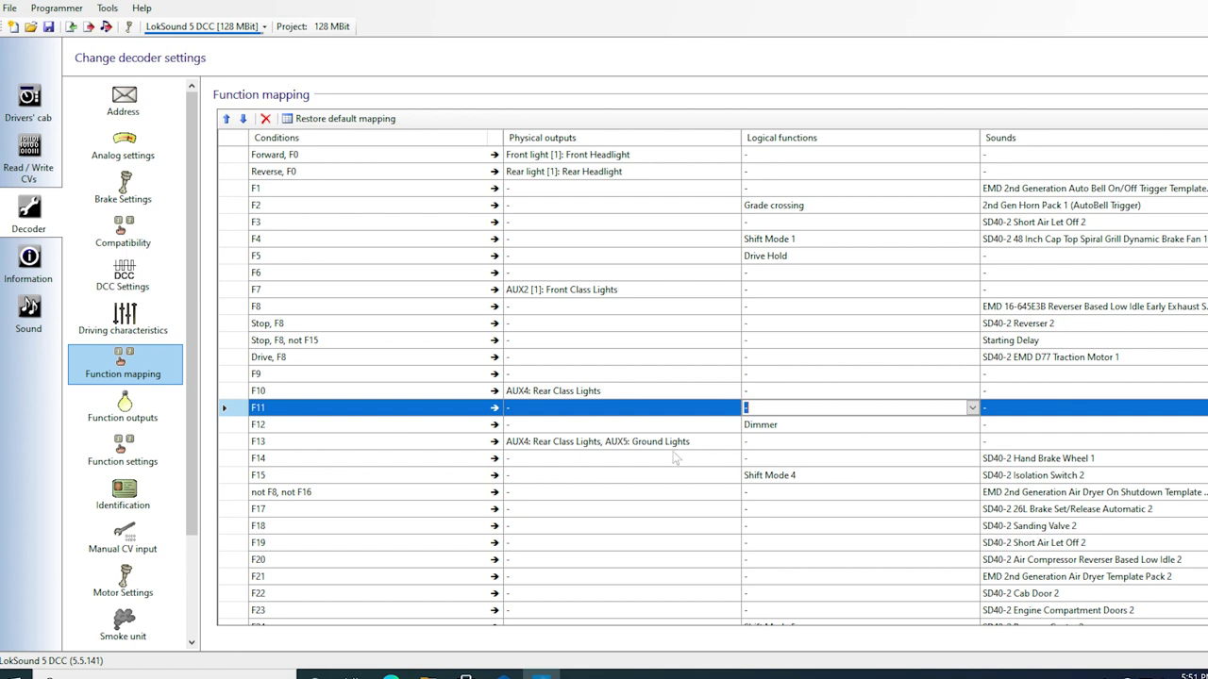
# Replace F13's AUX4 and AUX5 outputs with the Front light [1] headlight
pyautogui.click(672, 446)
pyautogui.click(733, 442)
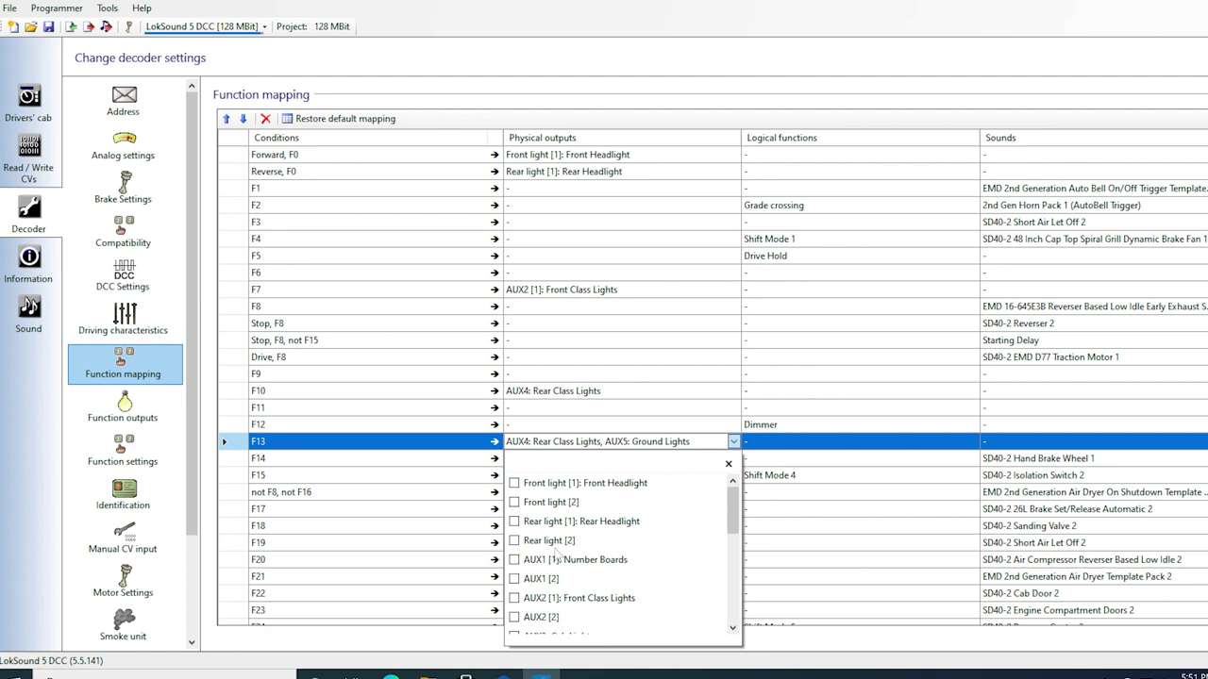
pyautogui.scroll(-2, 557, 560)
pyautogui.click(514, 572)
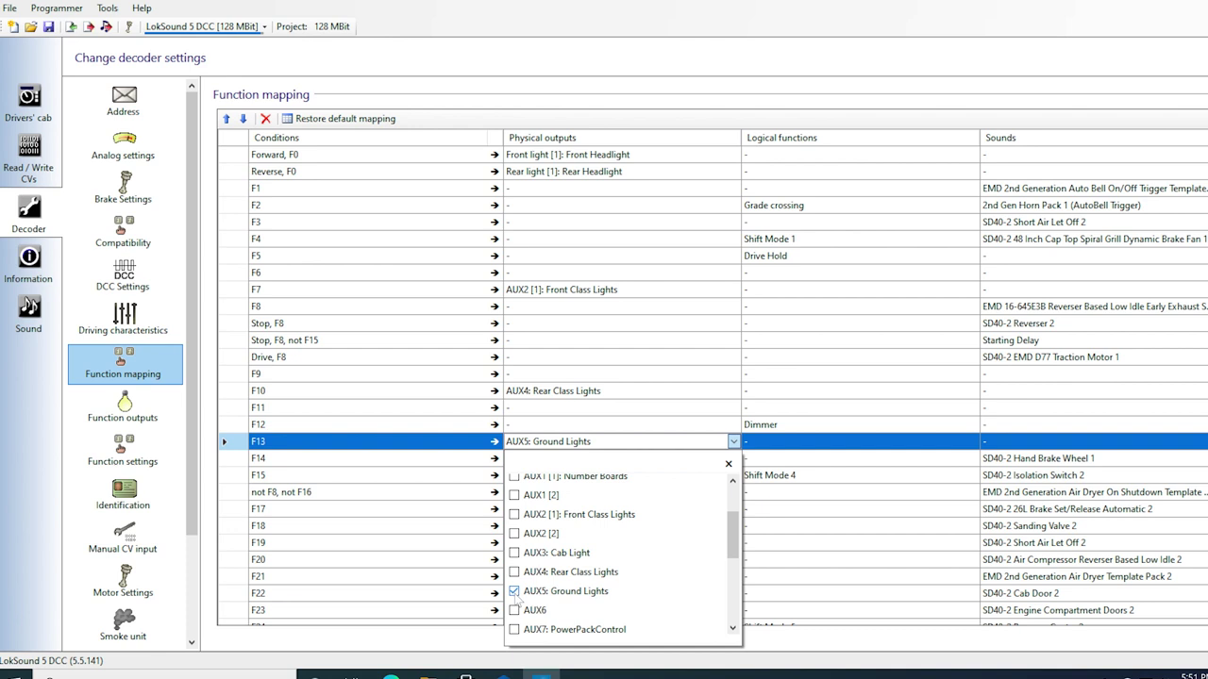
pyautogui.click(514, 591)
pyautogui.scroll(2, 682, 555)
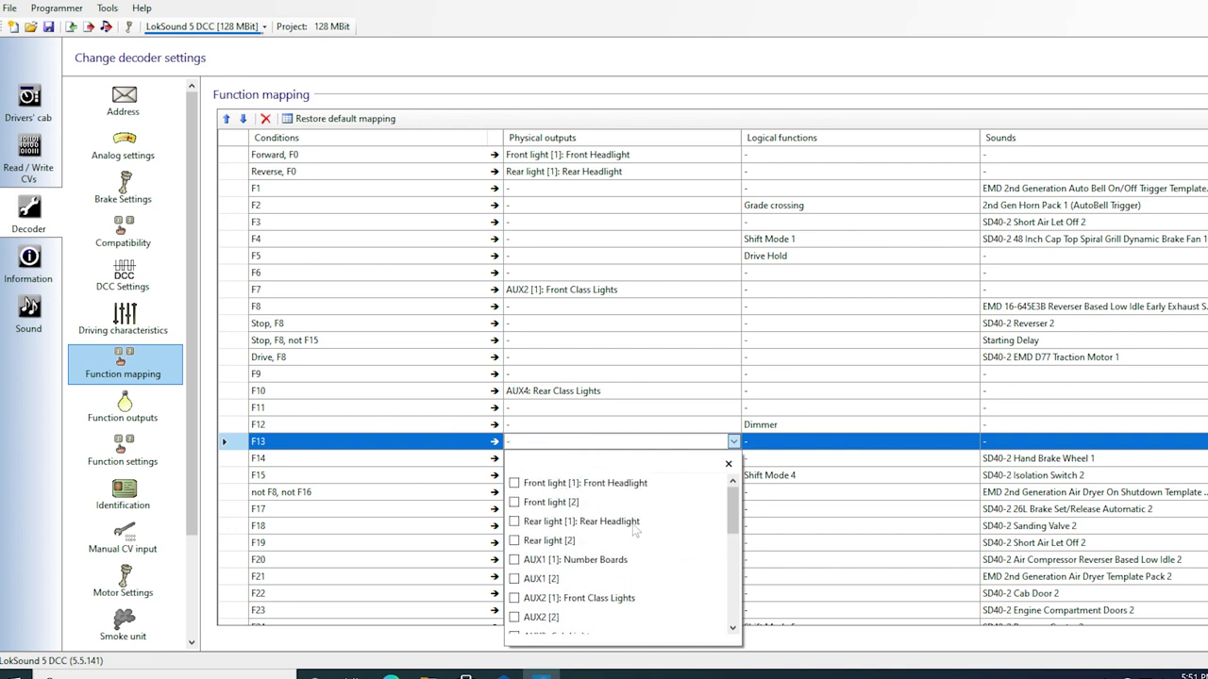
pyautogui.click(514, 484)
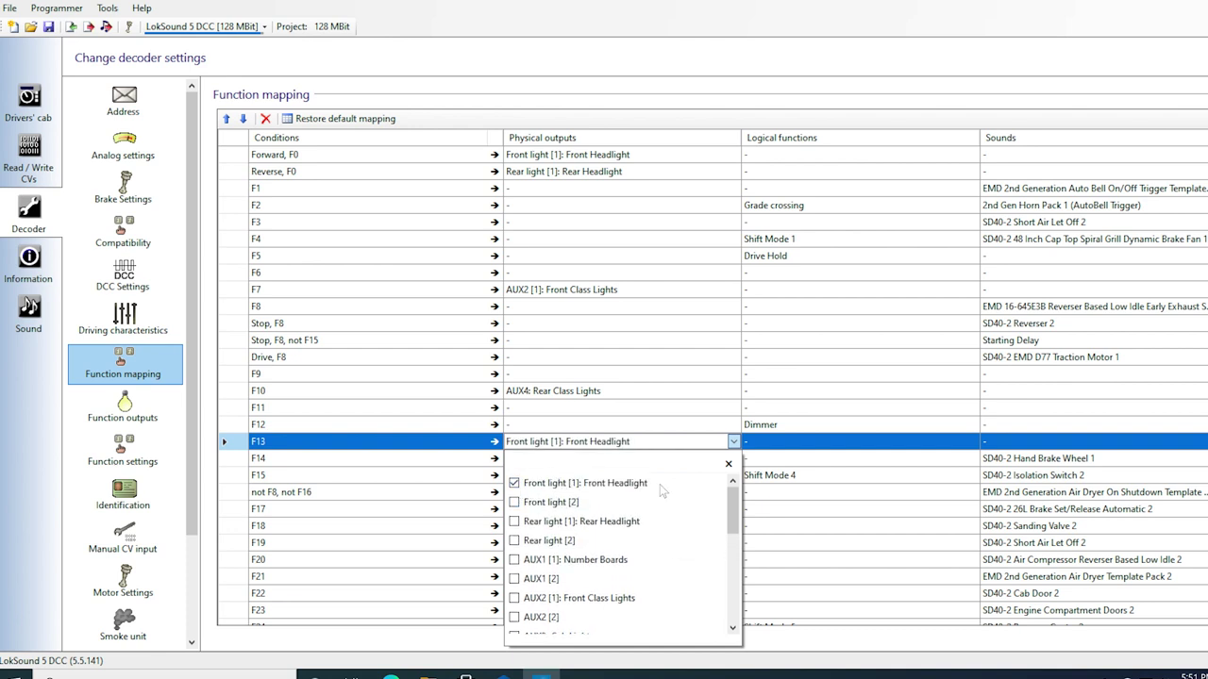
pyautogui.click(798, 444)
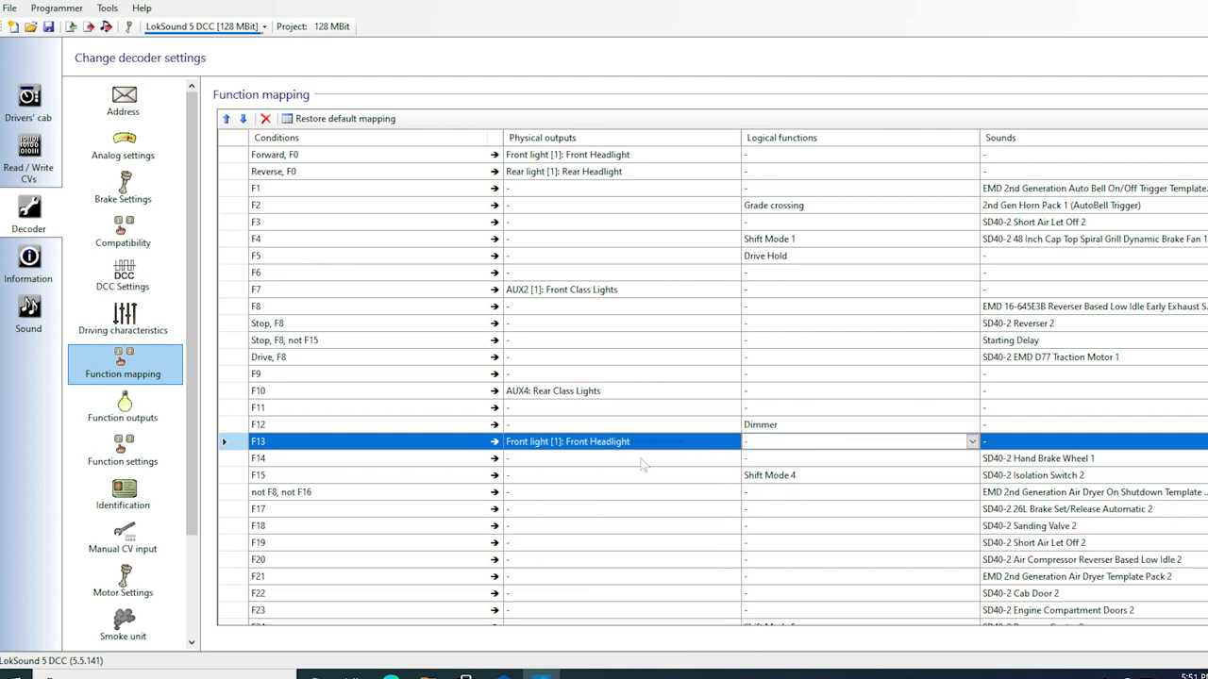
# Map F14 to Rear light [1] and remove its Hand Brake Wheel sound
pyautogui.click(642, 463)
pyautogui.click(733, 459)
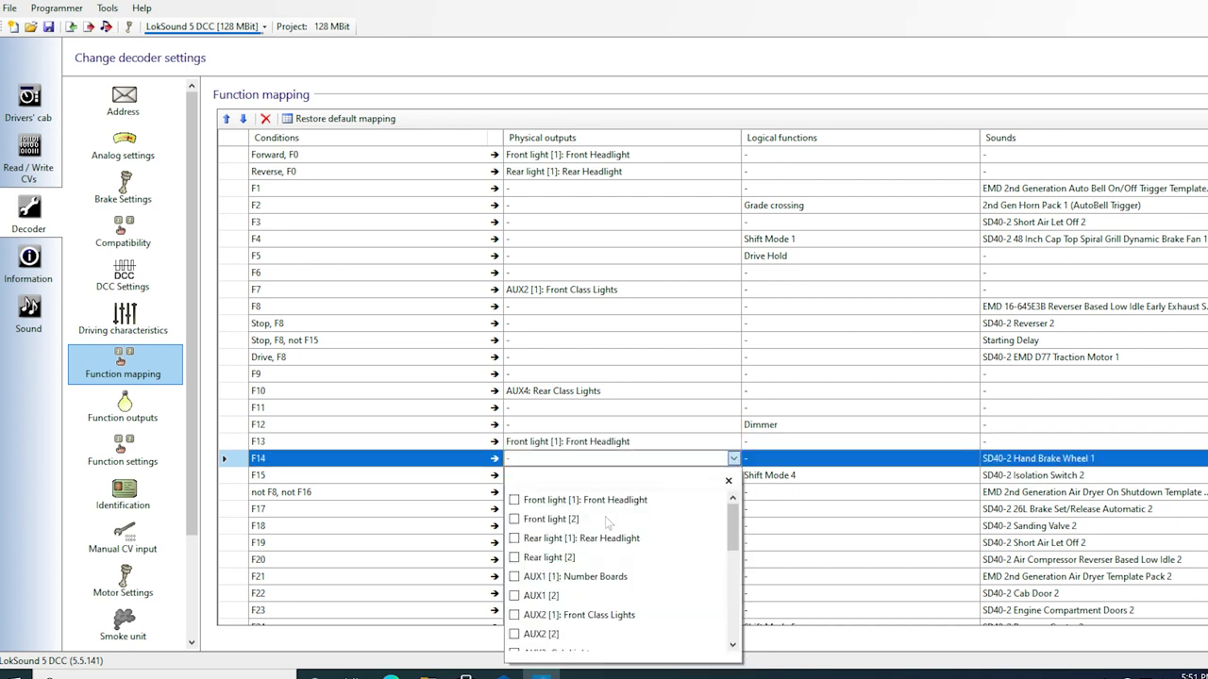
pyautogui.click(584, 541)
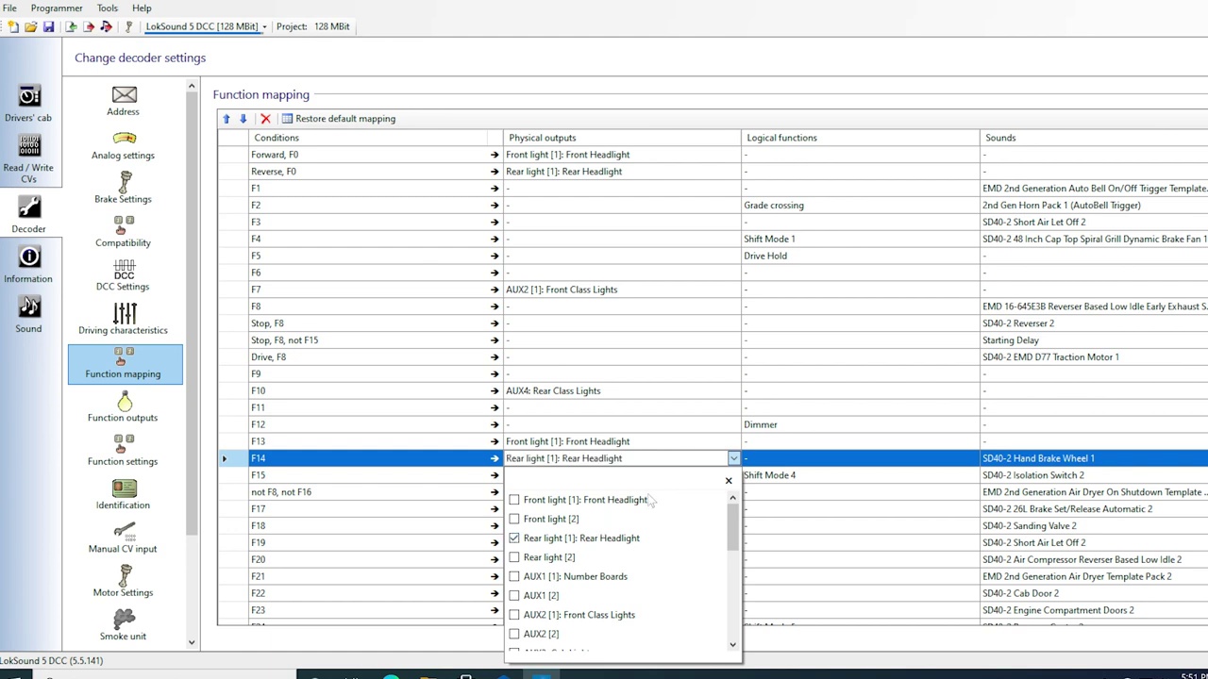
pyautogui.click(1085, 462)
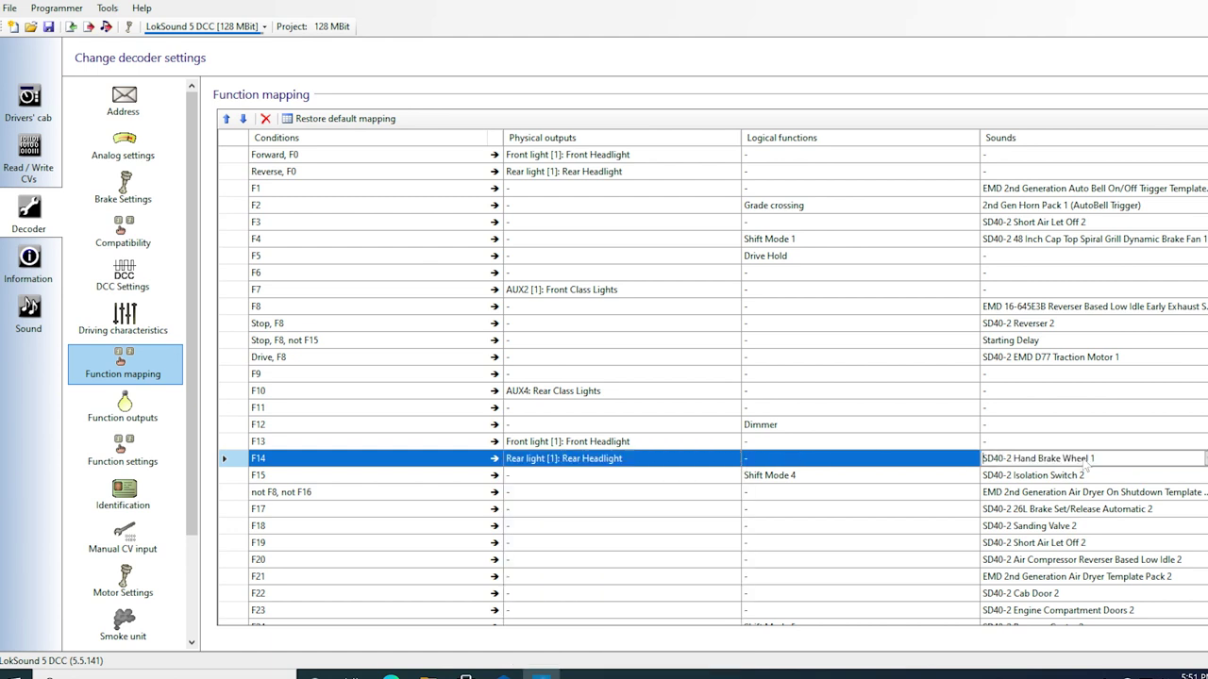
pyautogui.click(1204, 458)
pyautogui.scroll(-3, 1109, 598)
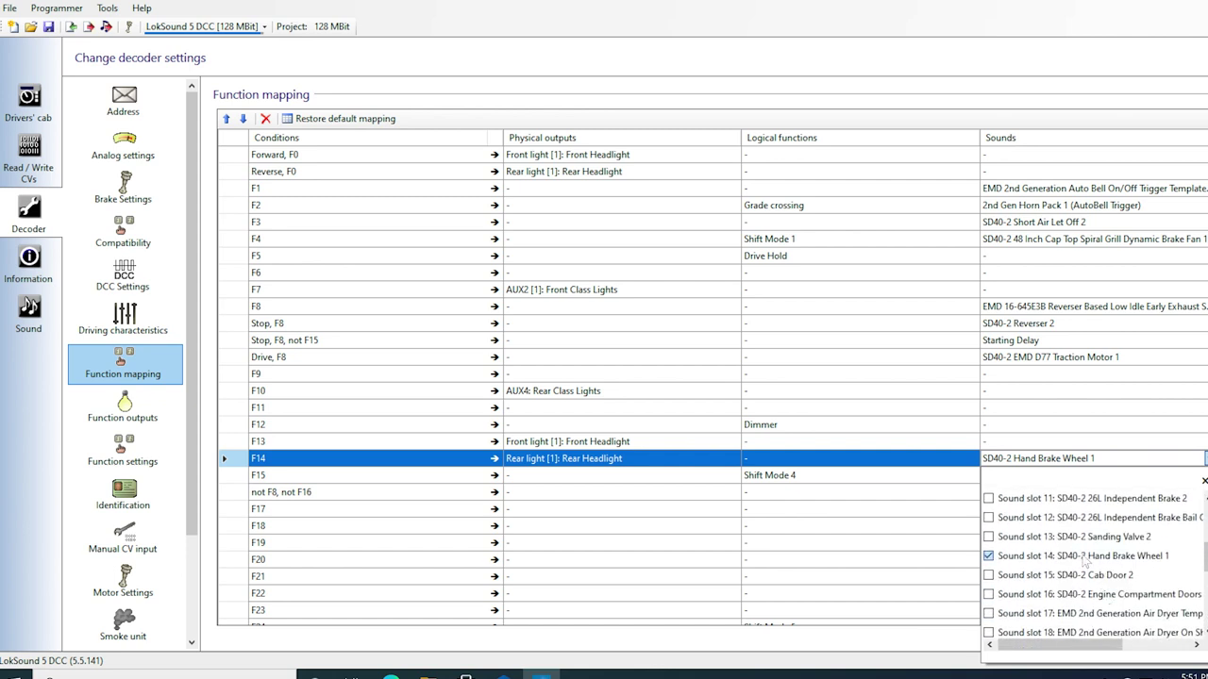
pyautogui.click(957, 479)
# Turn off Shift Mode 4 for F15 and clear its sound slot 21
pyautogui.click(970, 476)
pyautogui.scroll(-2, 970, 500)
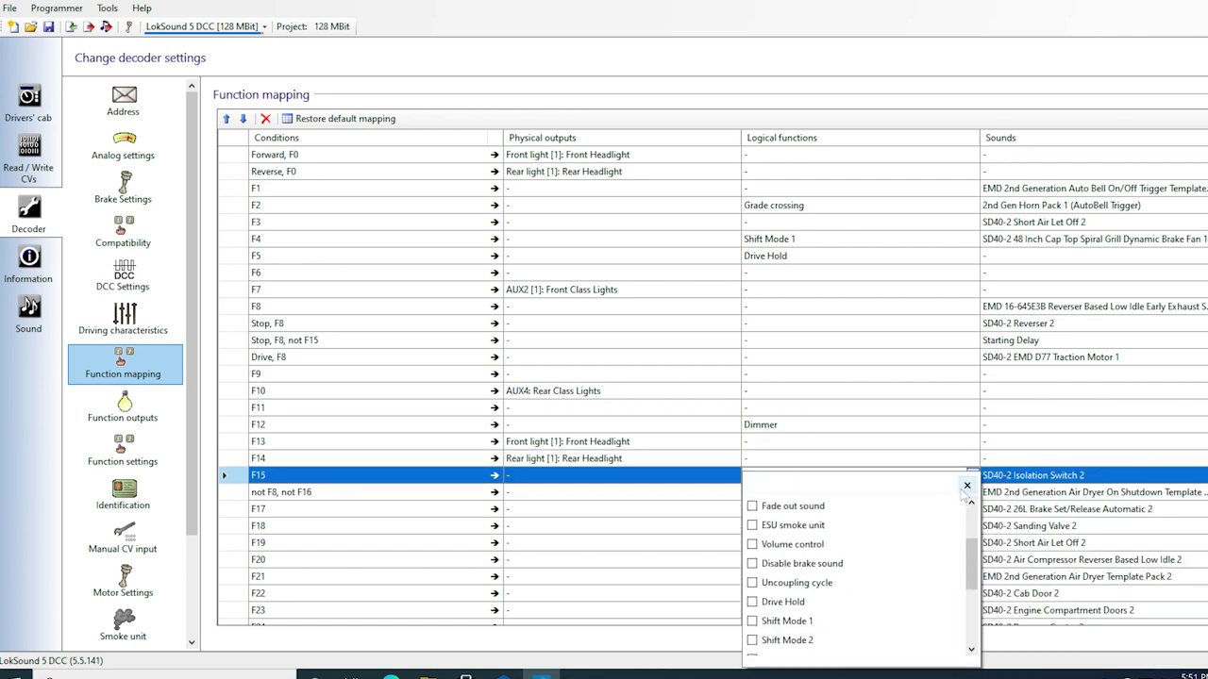
pyautogui.scroll(-2, 970, 500)
pyautogui.click(792, 590)
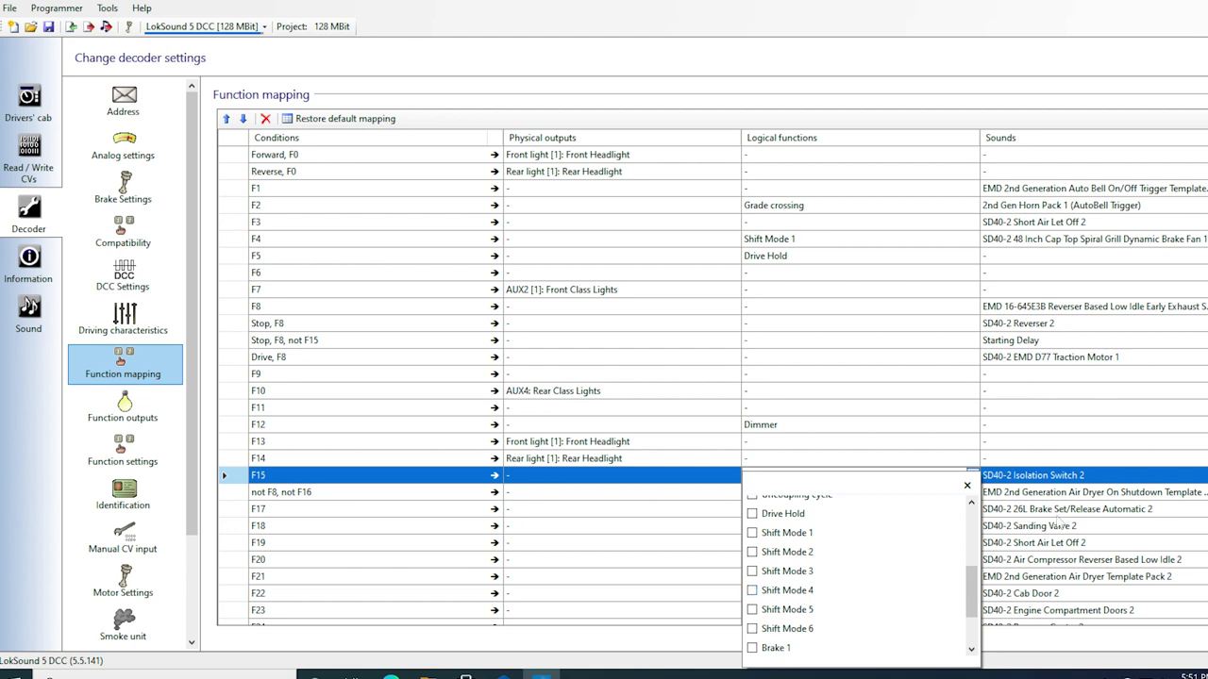
pyautogui.click(1124, 480)
pyautogui.click(1197, 480)
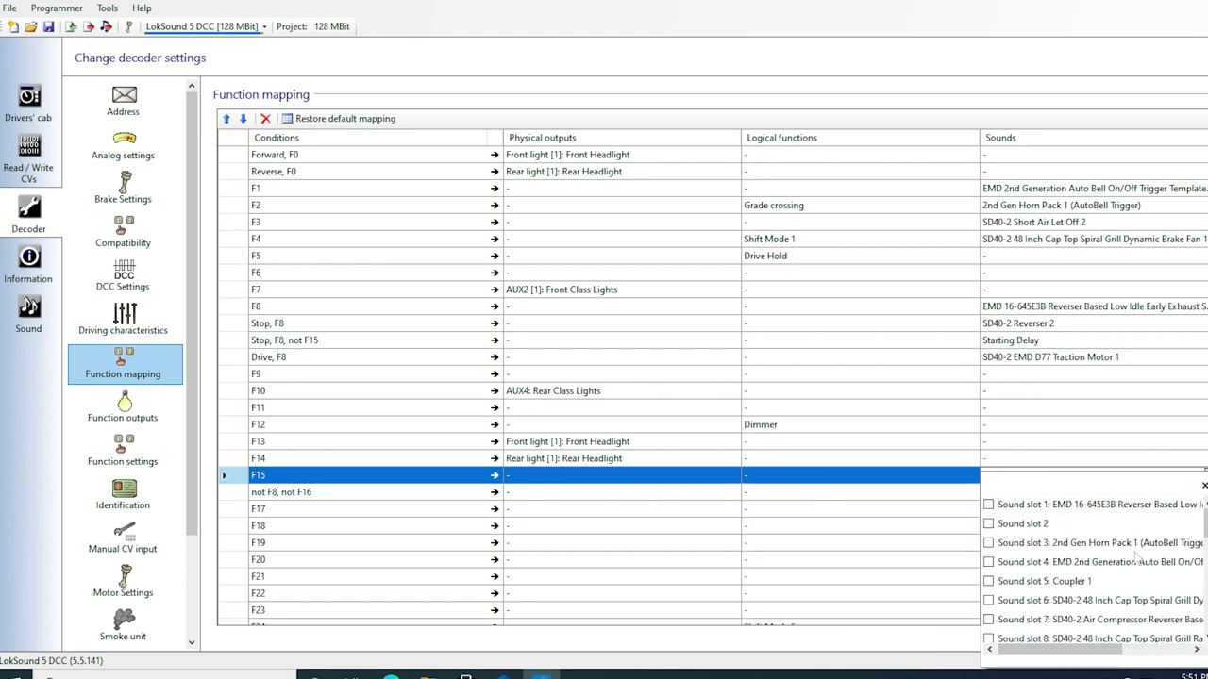
pyautogui.scroll(-5, 1139, 559)
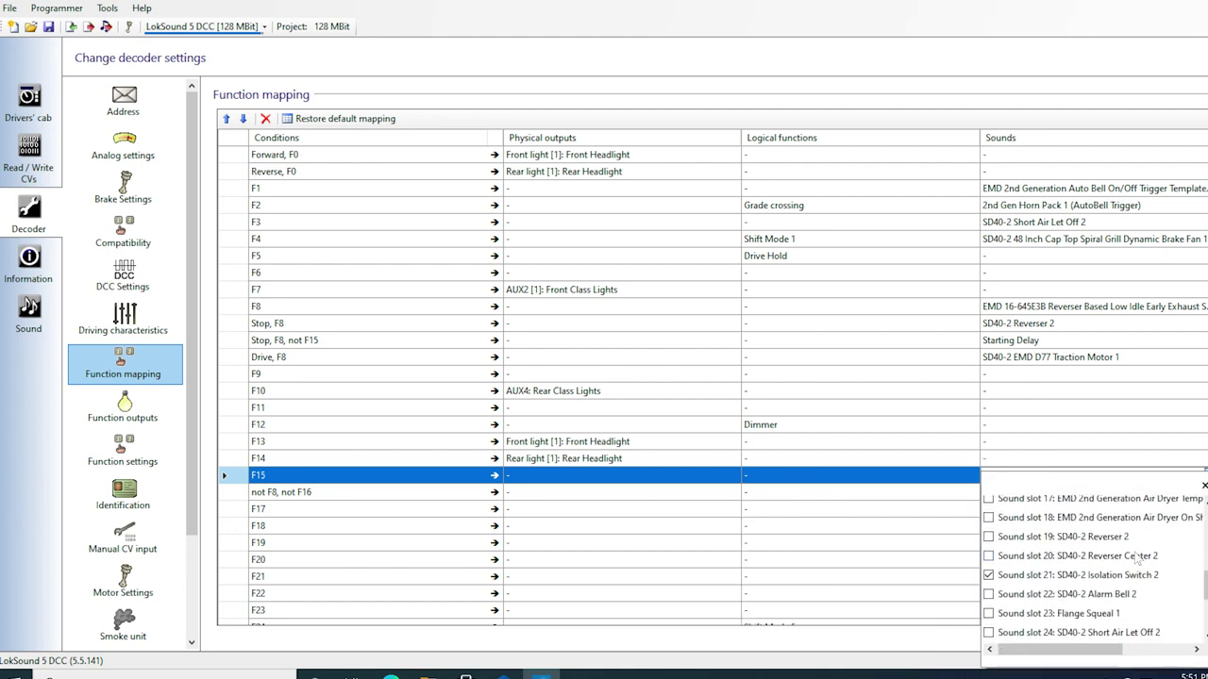
# Make the F18 row trigger when F18 is off and assign AUX5 Ground Lights
pyautogui.click(1042, 445)
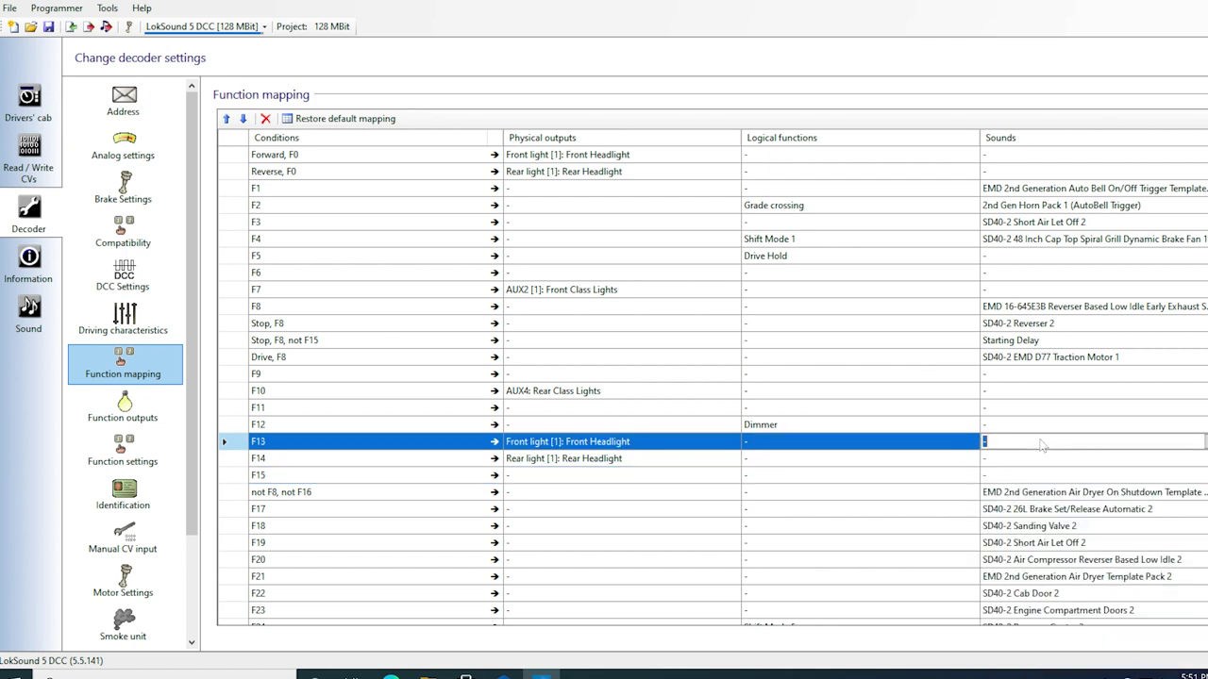
pyautogui.click(481, 527)
pyautogui.click(481, 527)
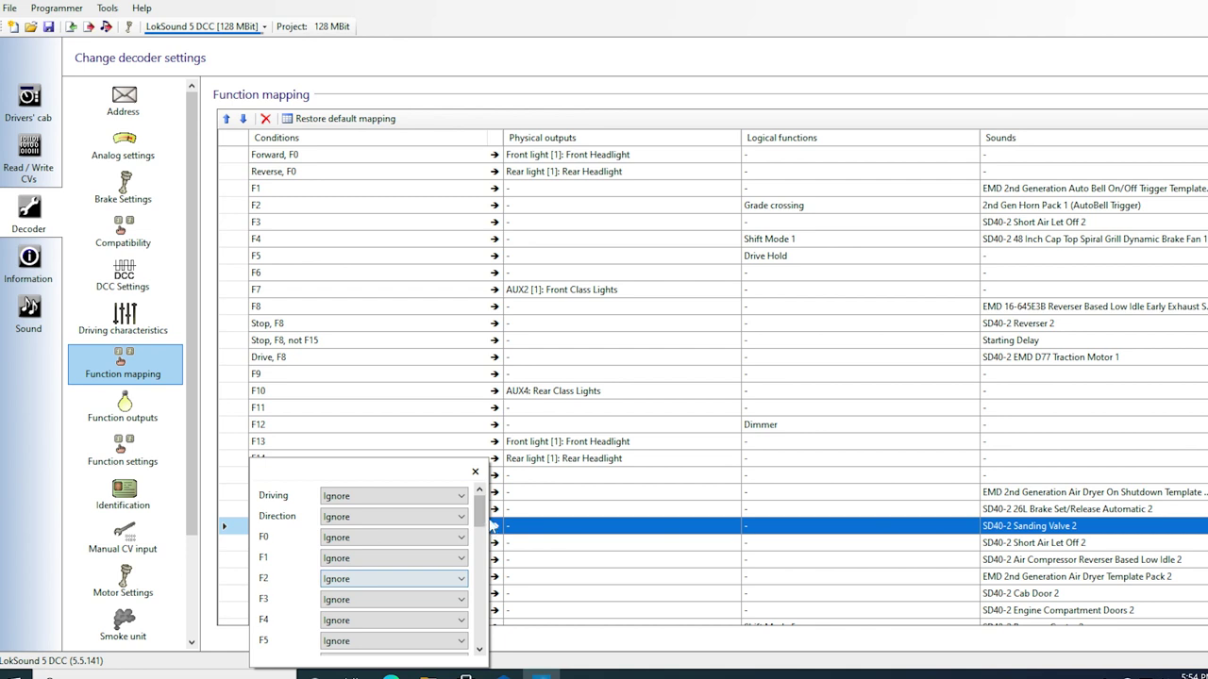
pyautogui.moveTo(481, 509); pyautogui.dragTo(483, 563)
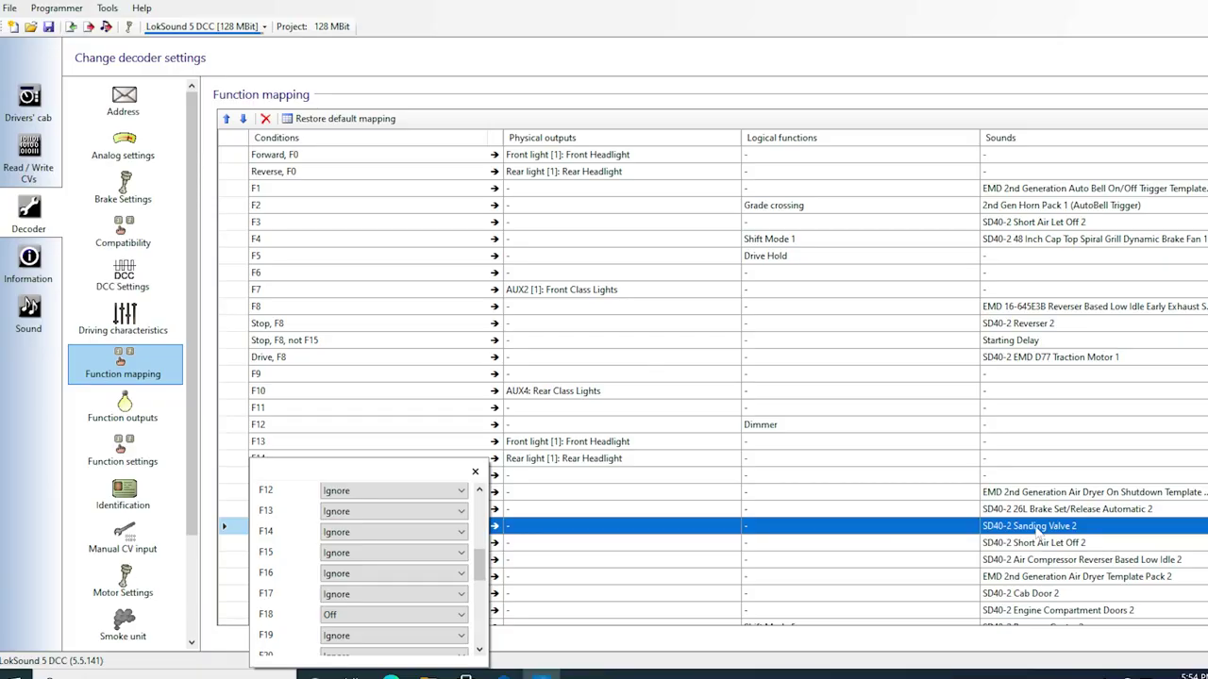
pyautogui.click(1159, 528)
pyautogui.click(1191, 536)
pyautogui.click(742, 531)
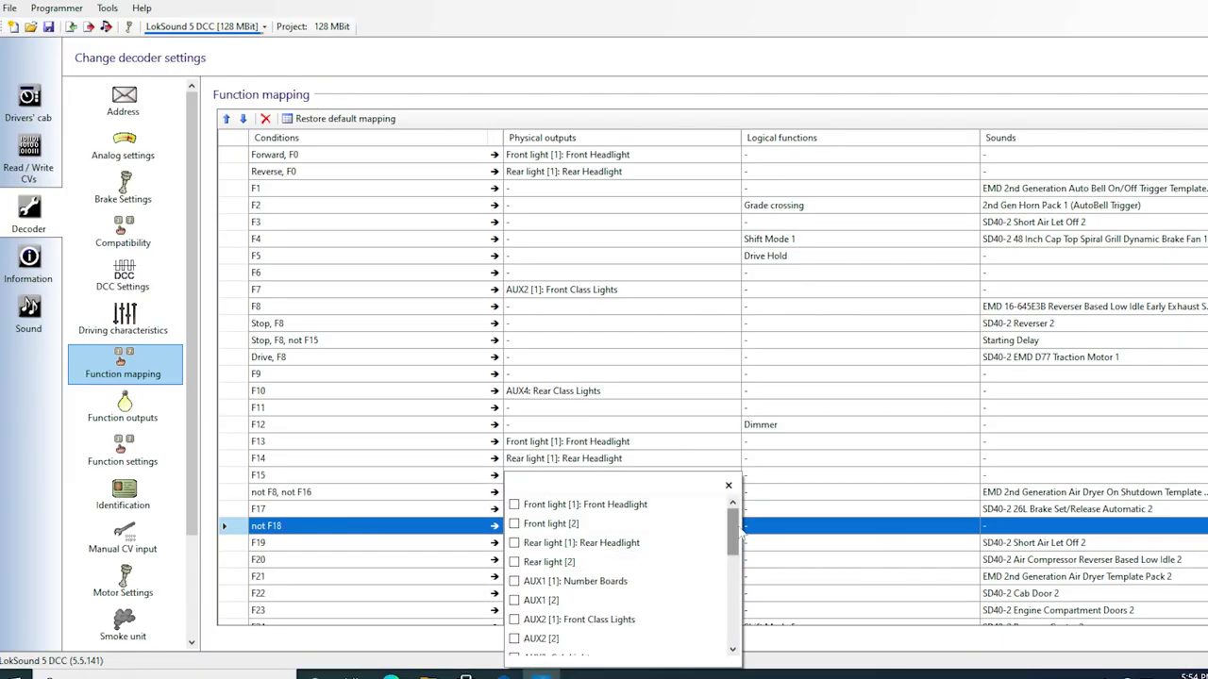
pyautogui.scroll(-2, 700, 600)
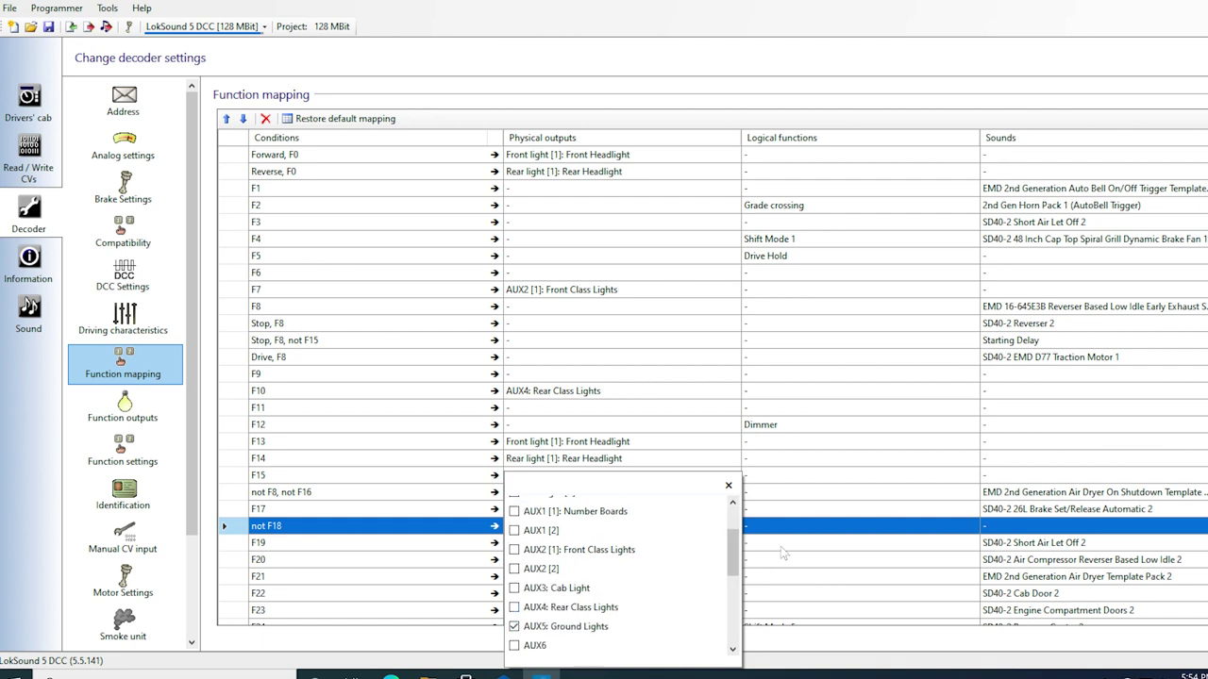
# Set the next row to F19 off and assign AUX1 Number Boards to it
pyautogui.click(377, 542)
pyautogui.scroll(-1, 396, 566)
pyautogui.click(440, 585)
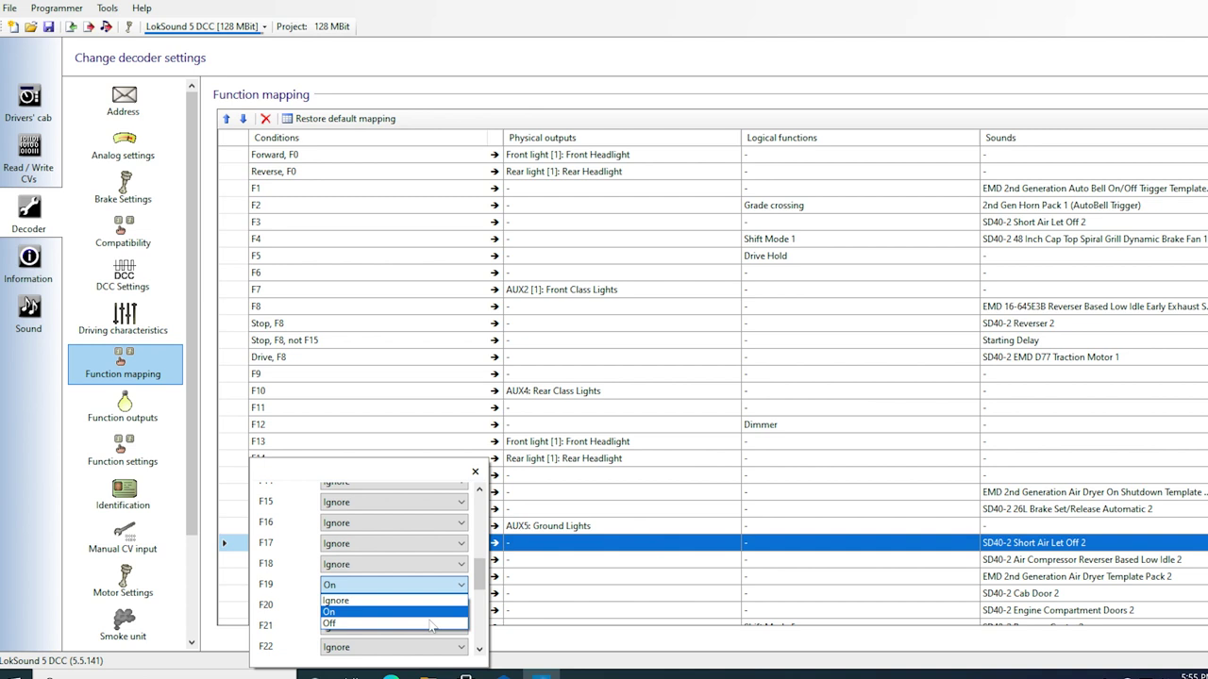
pyautogui.click(430, 624)
pyautogui.click(574, 545)
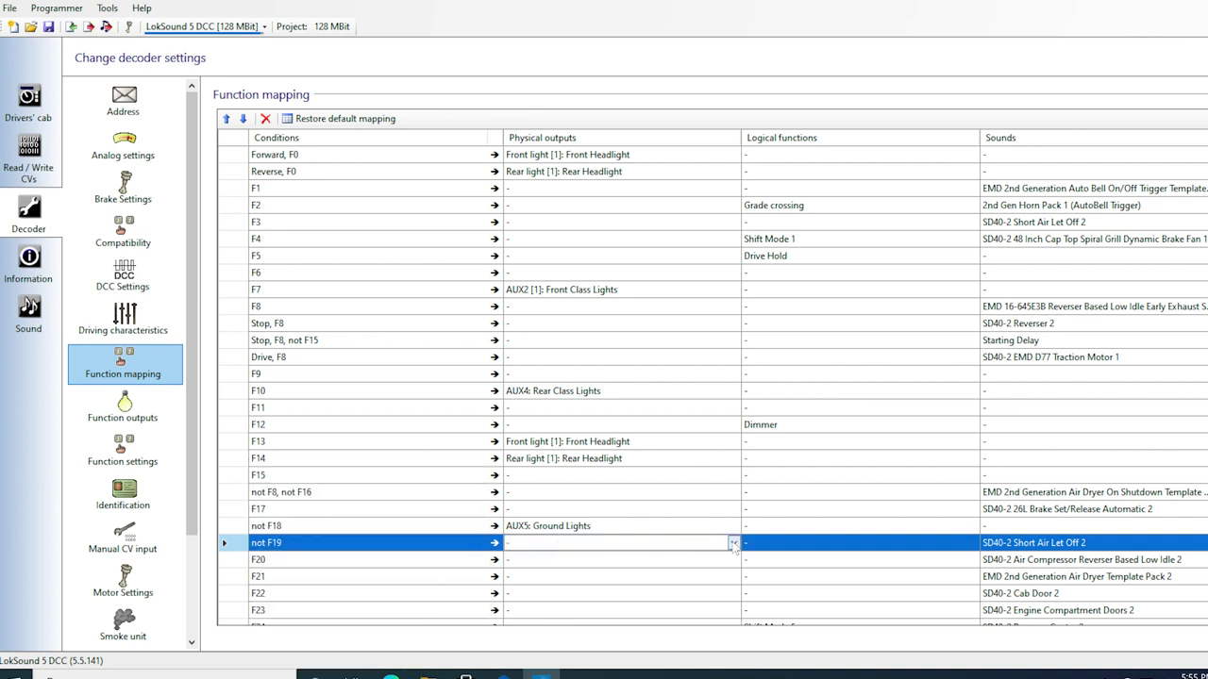
pyautogui.click(734, 545)
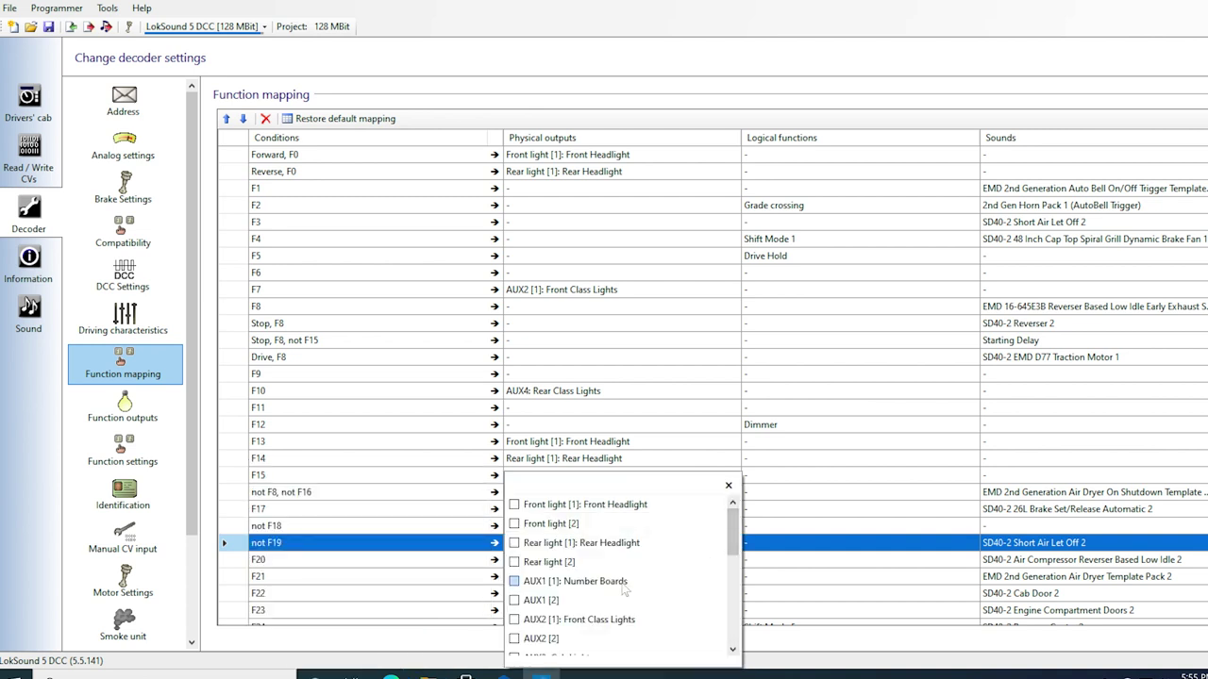
pyautogui.click(816, 520)
pyautogui.click(1050, 547)
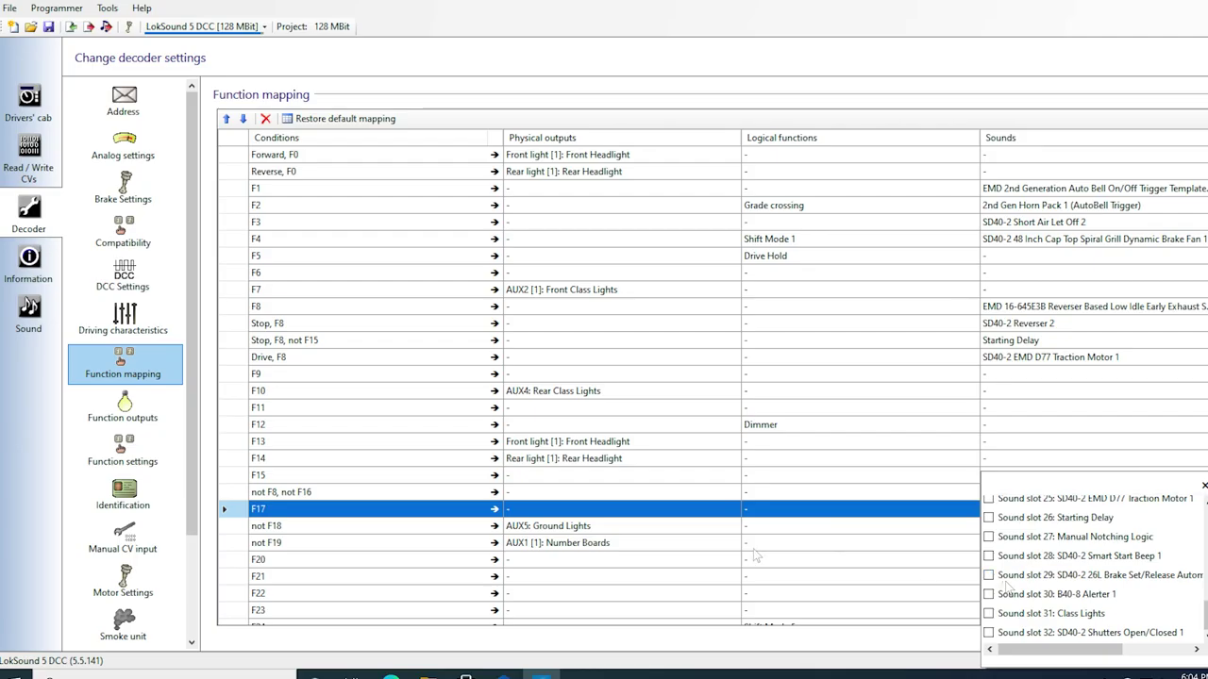
# Edit the F17 row's physical outputs list
pyautogui.click(694, 511)
pyautogui.click(733, 510)
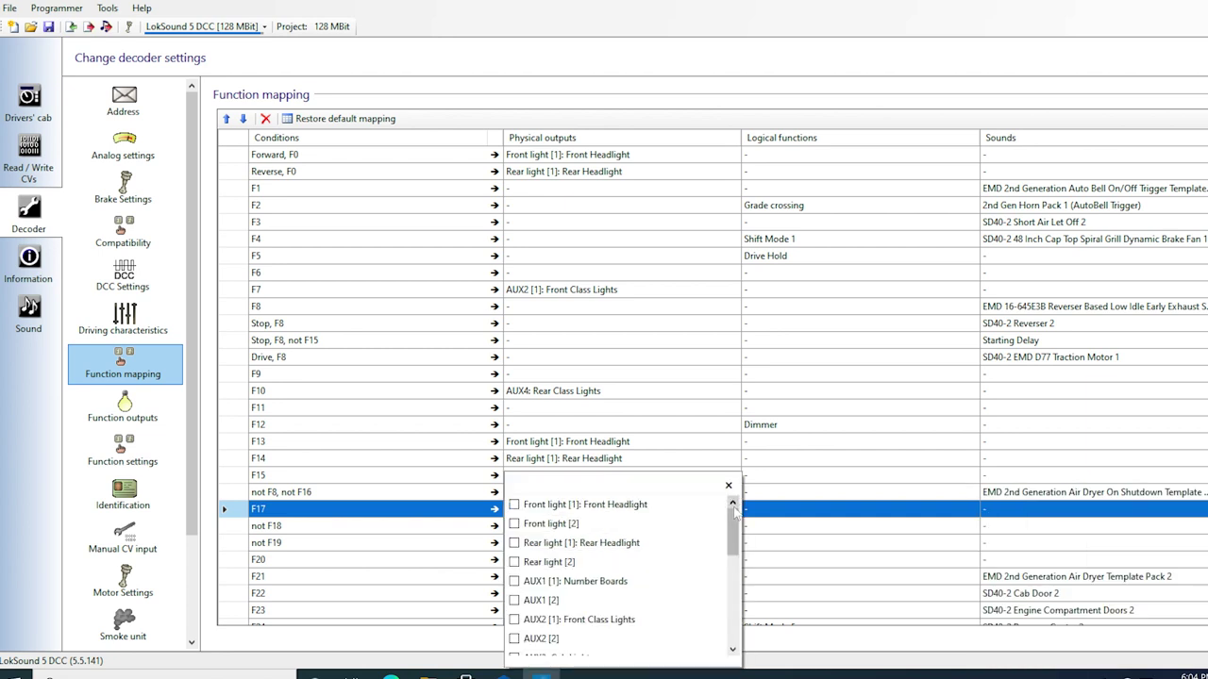
pyautogui.scroll(-1, 676, 587)
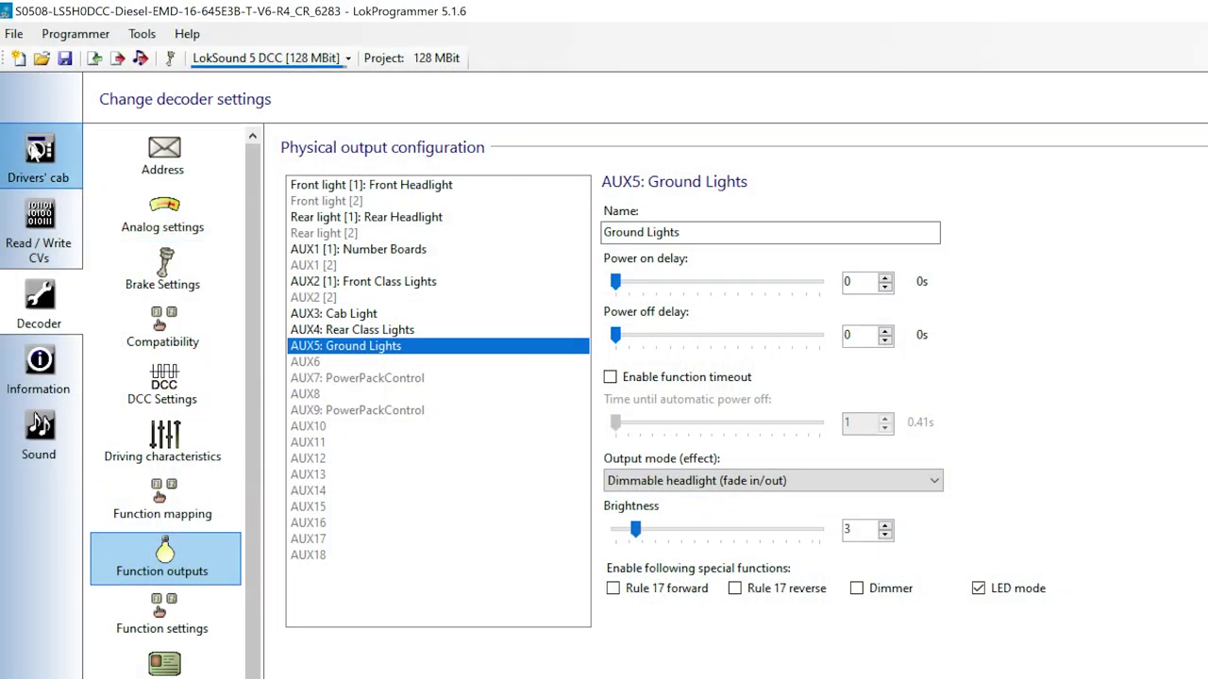
# Show the AUX3: Cab Light output's settings under Decoder function outputs
pyautogui.click(38, 159)
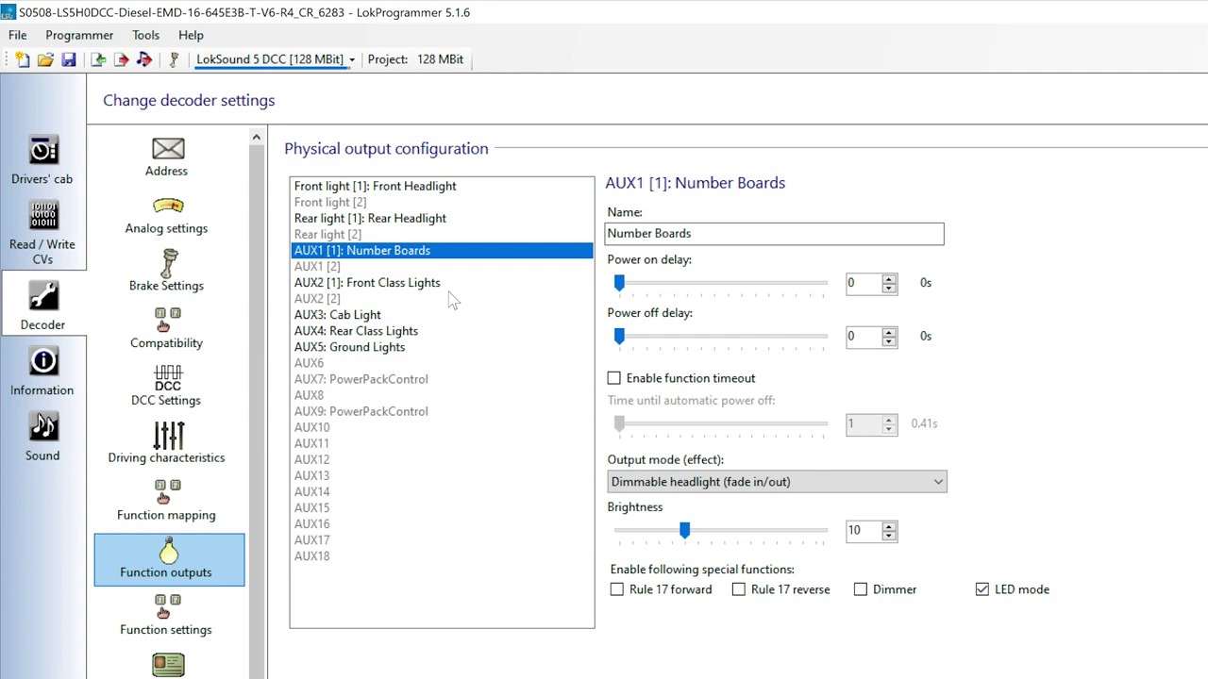
pyautogui.click(430, 317)
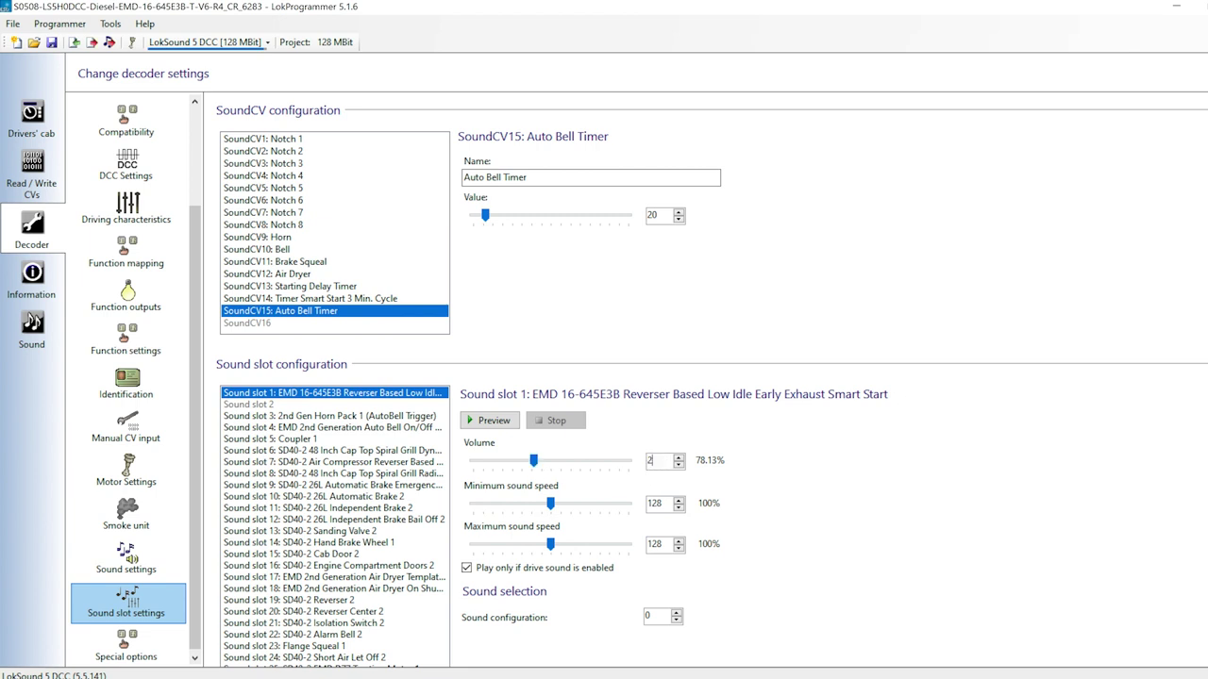
# Set Sound slot 1's volume to 25 and select the CV163=1 Leslie S-3L-R horn line
pyautogui.write('5')
pyautogui.press('Tab')
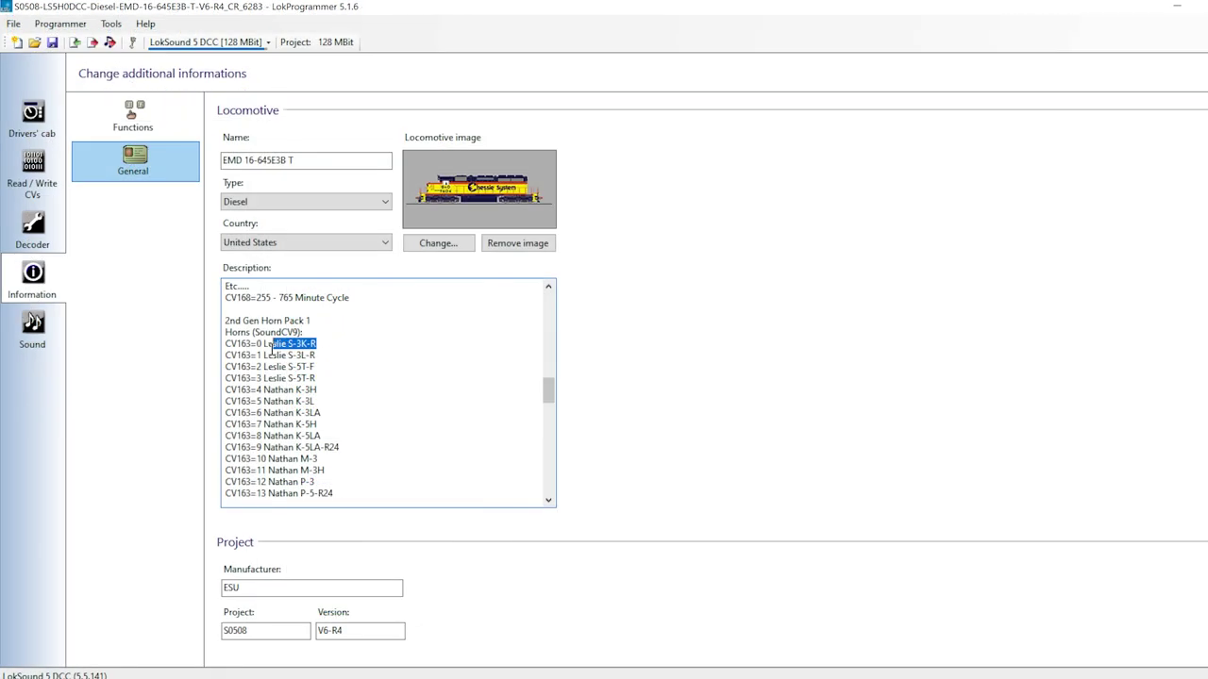
pyautogui.moveTo(271, 355); pyautogui.dragTo(225, 355)
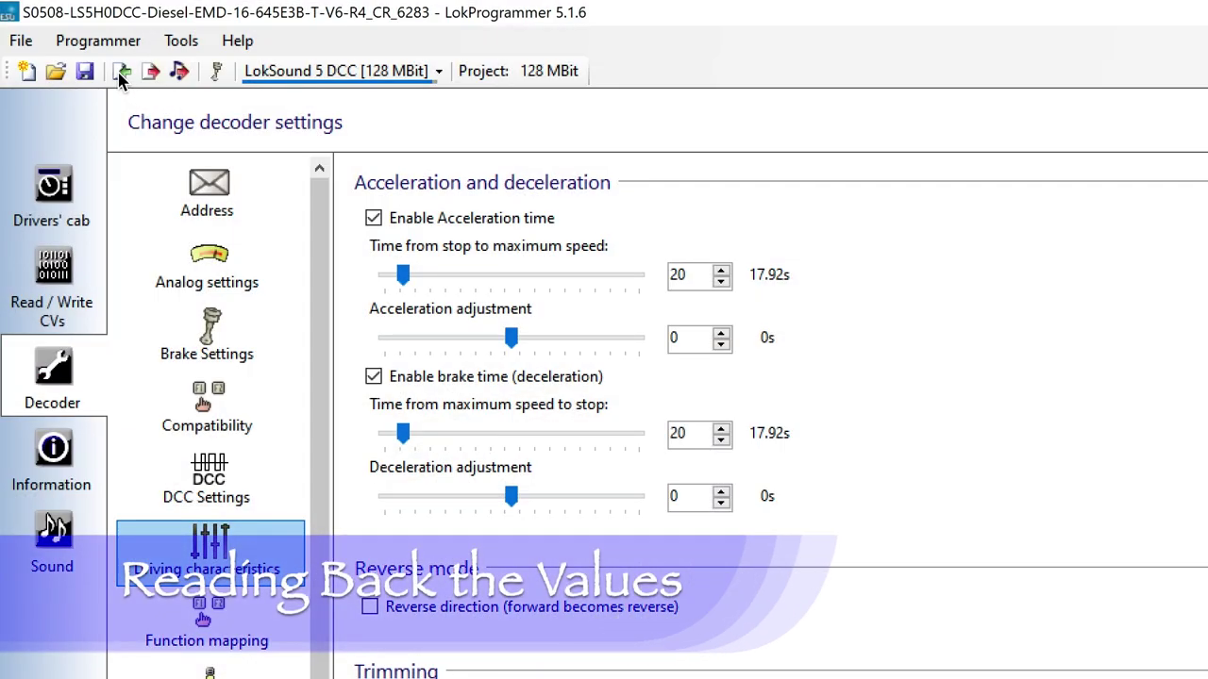
# Read the decoder data back and accept its values into the current project
pyautogui.click(118, 73)
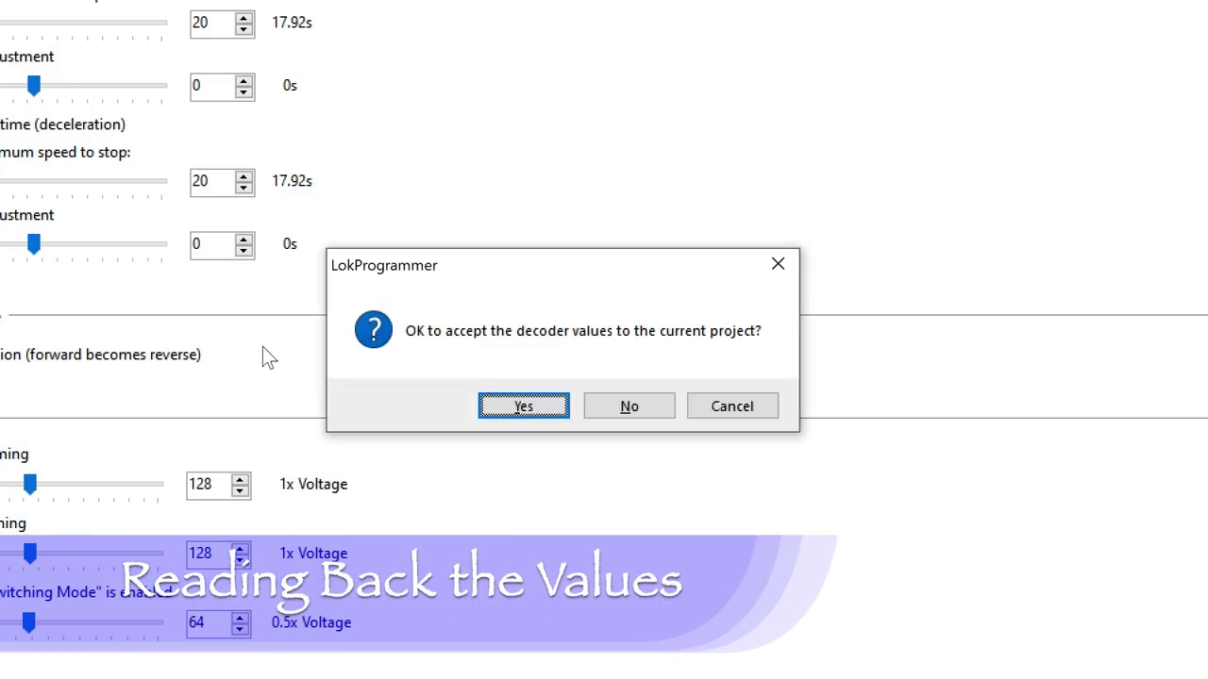
pyautogui.click(524, 407)
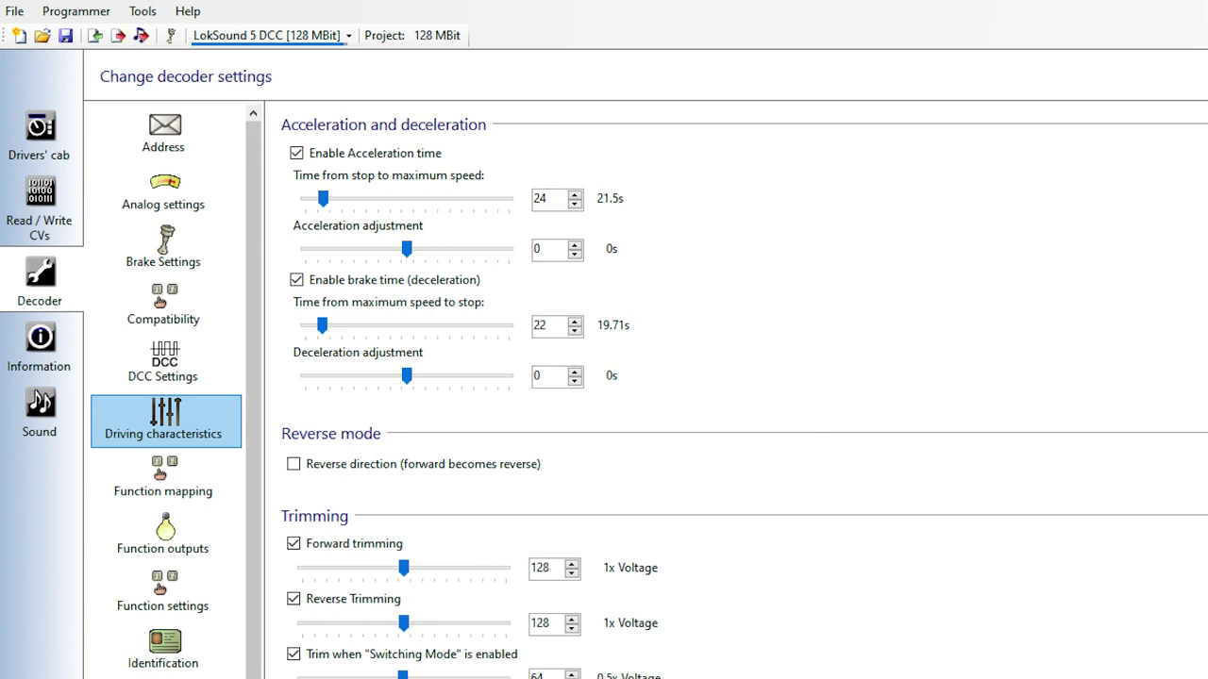
pyautogui.scroll(-10, 736, 397)
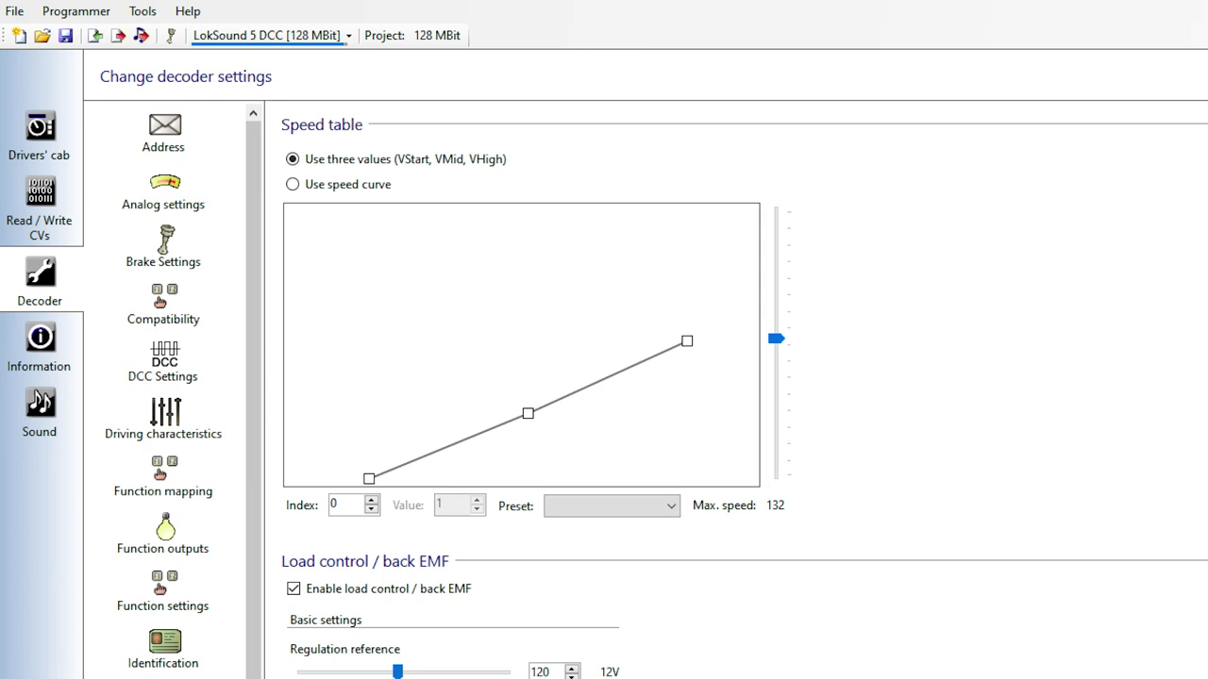
pyautogui.scroll(-4, 736, 396)
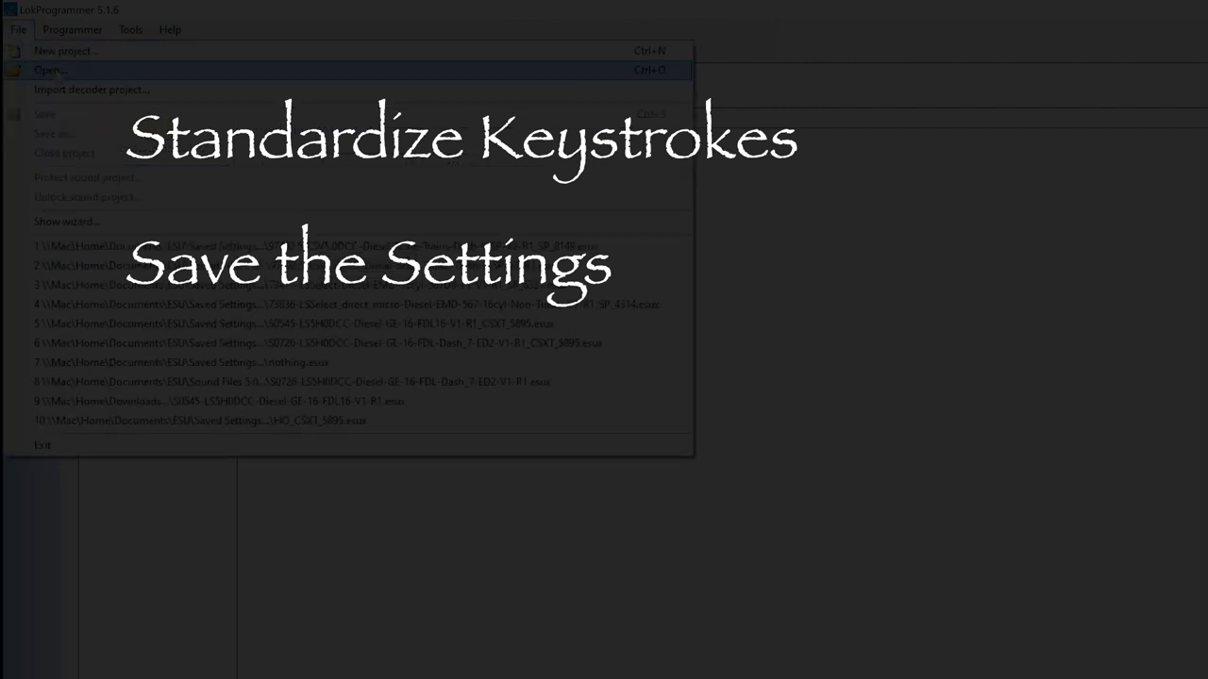
# Browse the Open dialog to Documents > ESU > Sound Files 5.0
pyautogui.click(49, 70)
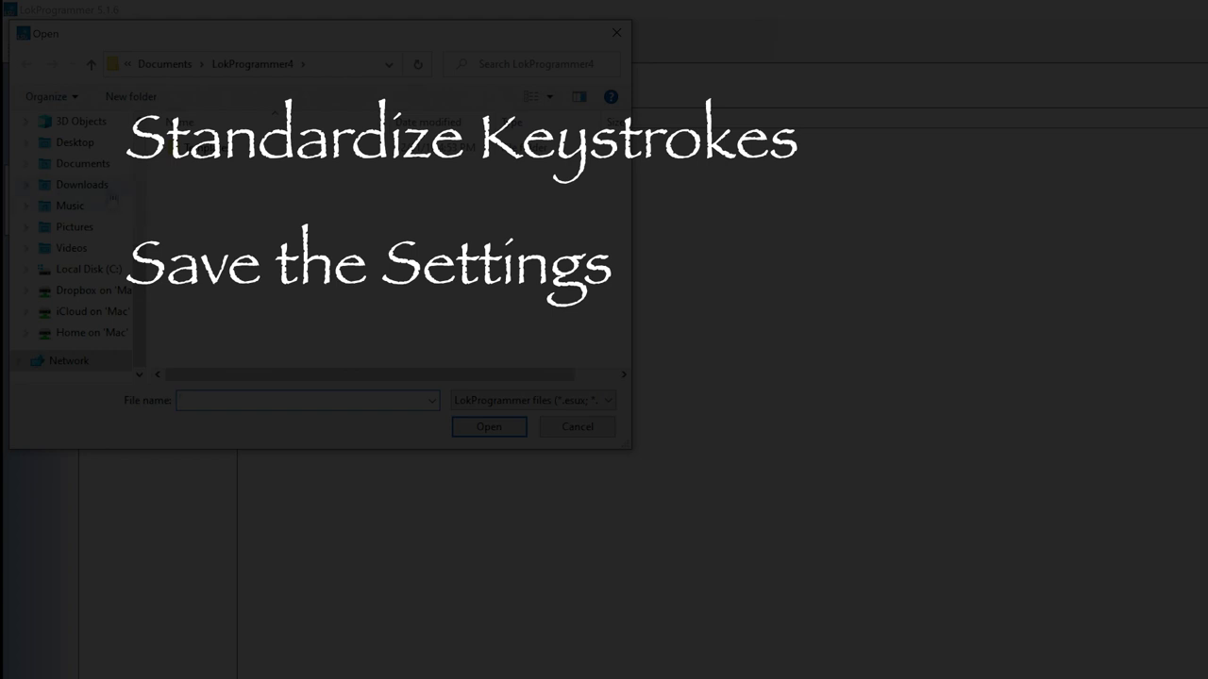
pyautogui.click(95, 164)
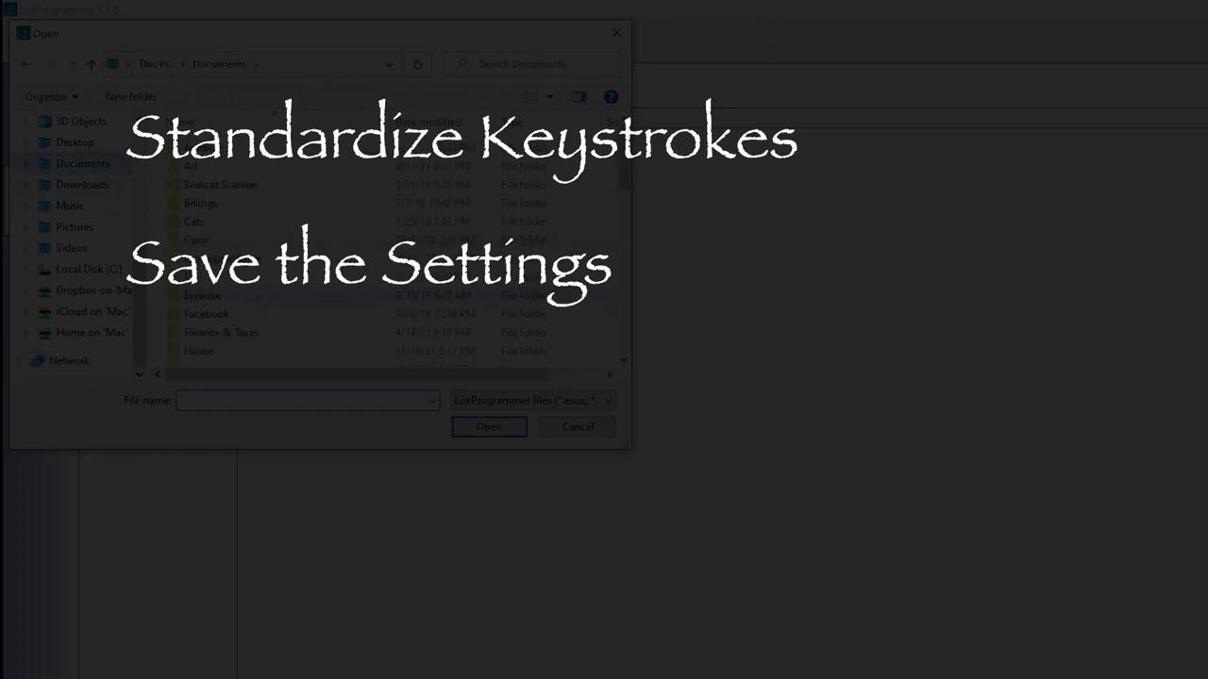
pyautogui.press('Return')
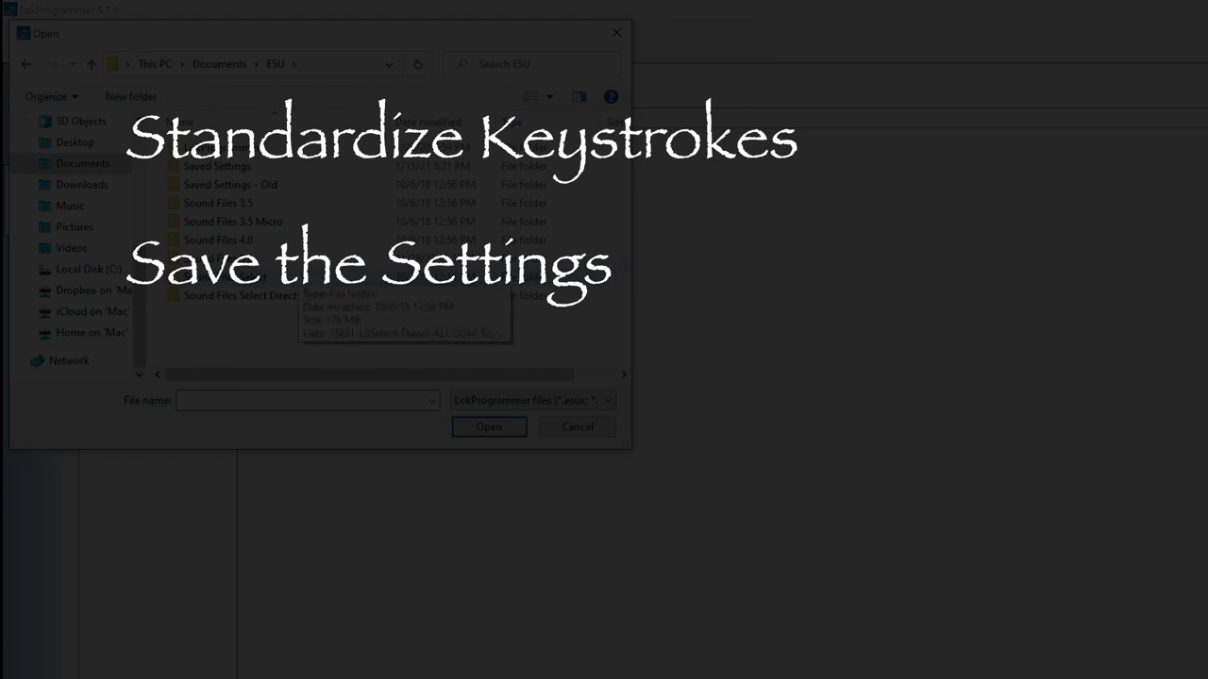
pyautogui.press('Return')
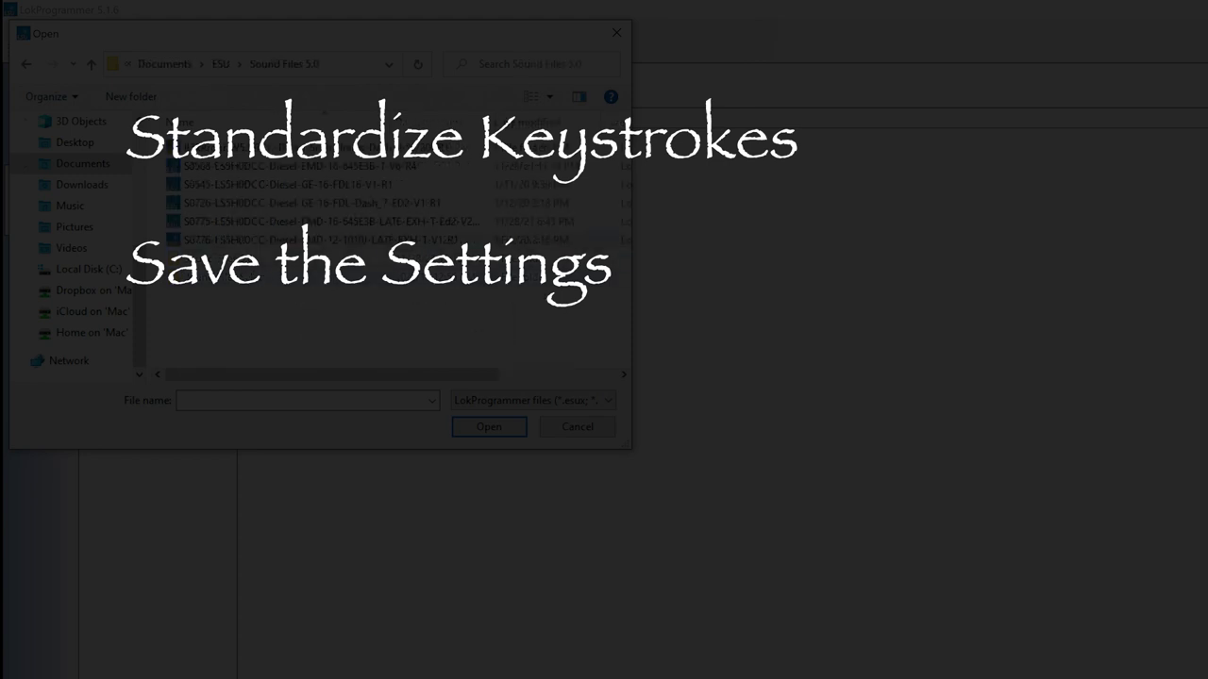